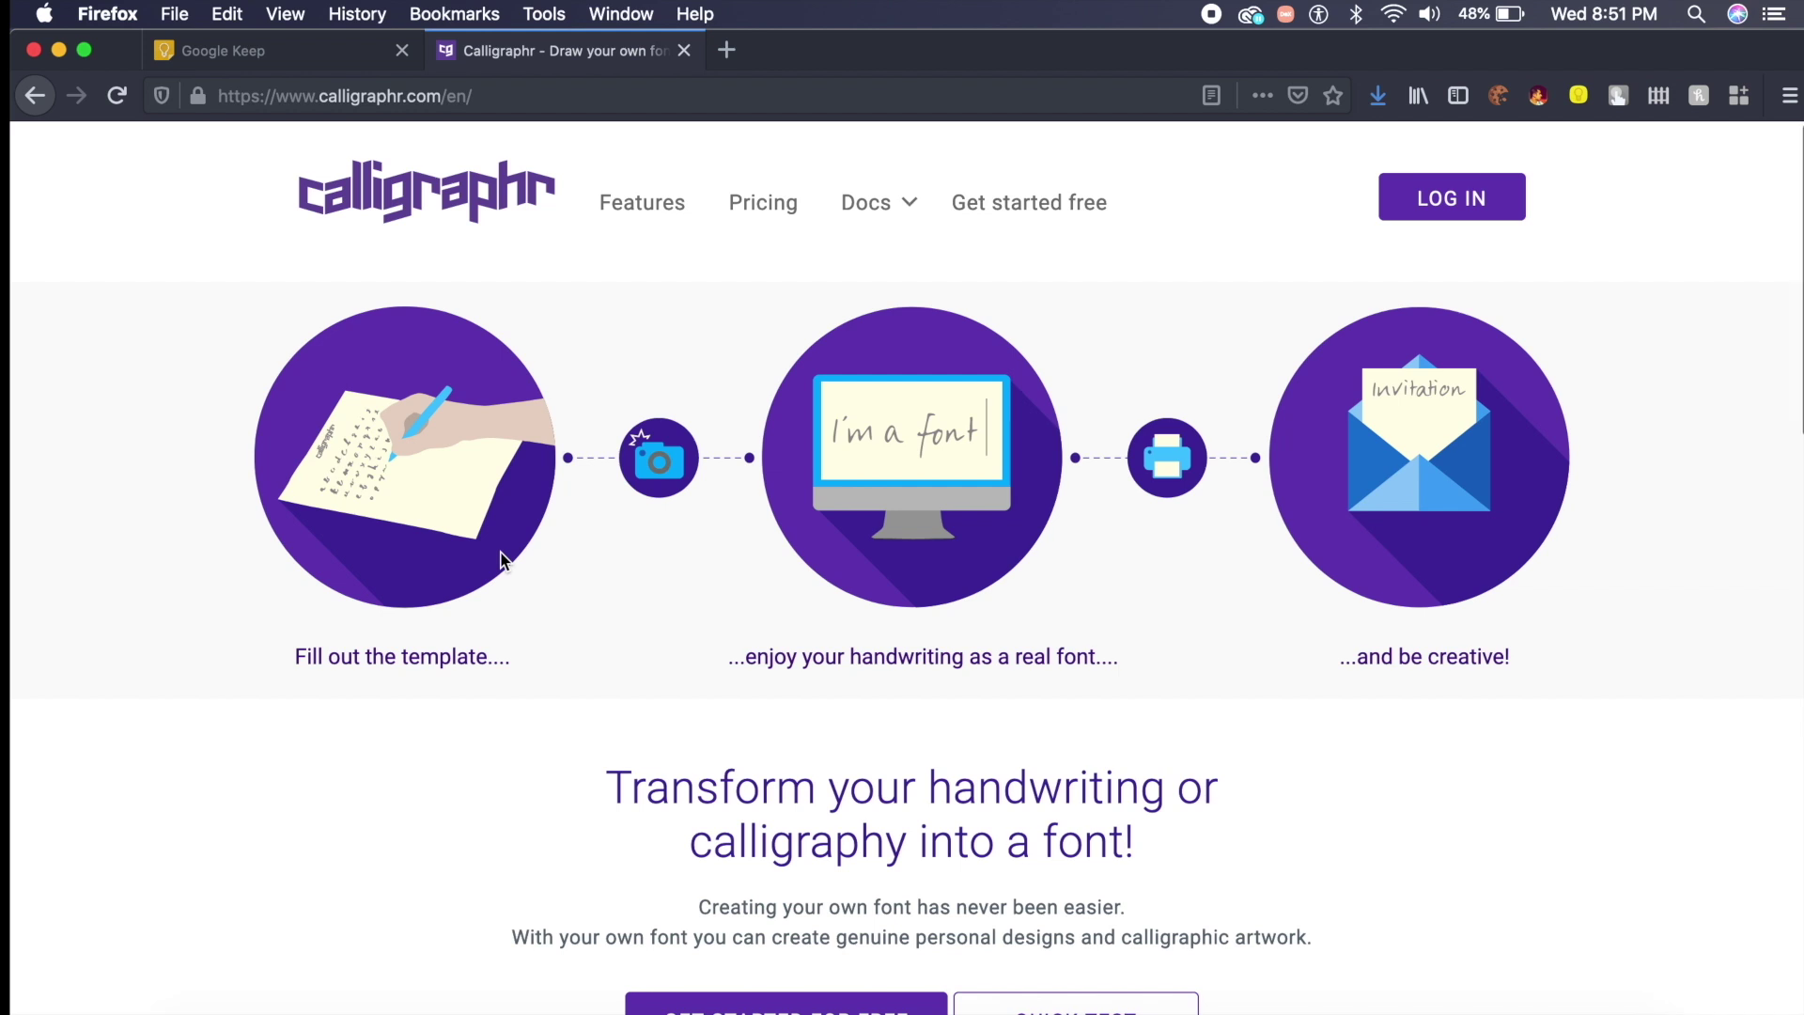
- Scroll down Calligraphr's page to reach the Quick Test template, Calligraphr_Quicktest.pdf
scroll(501, 560, down, 1)
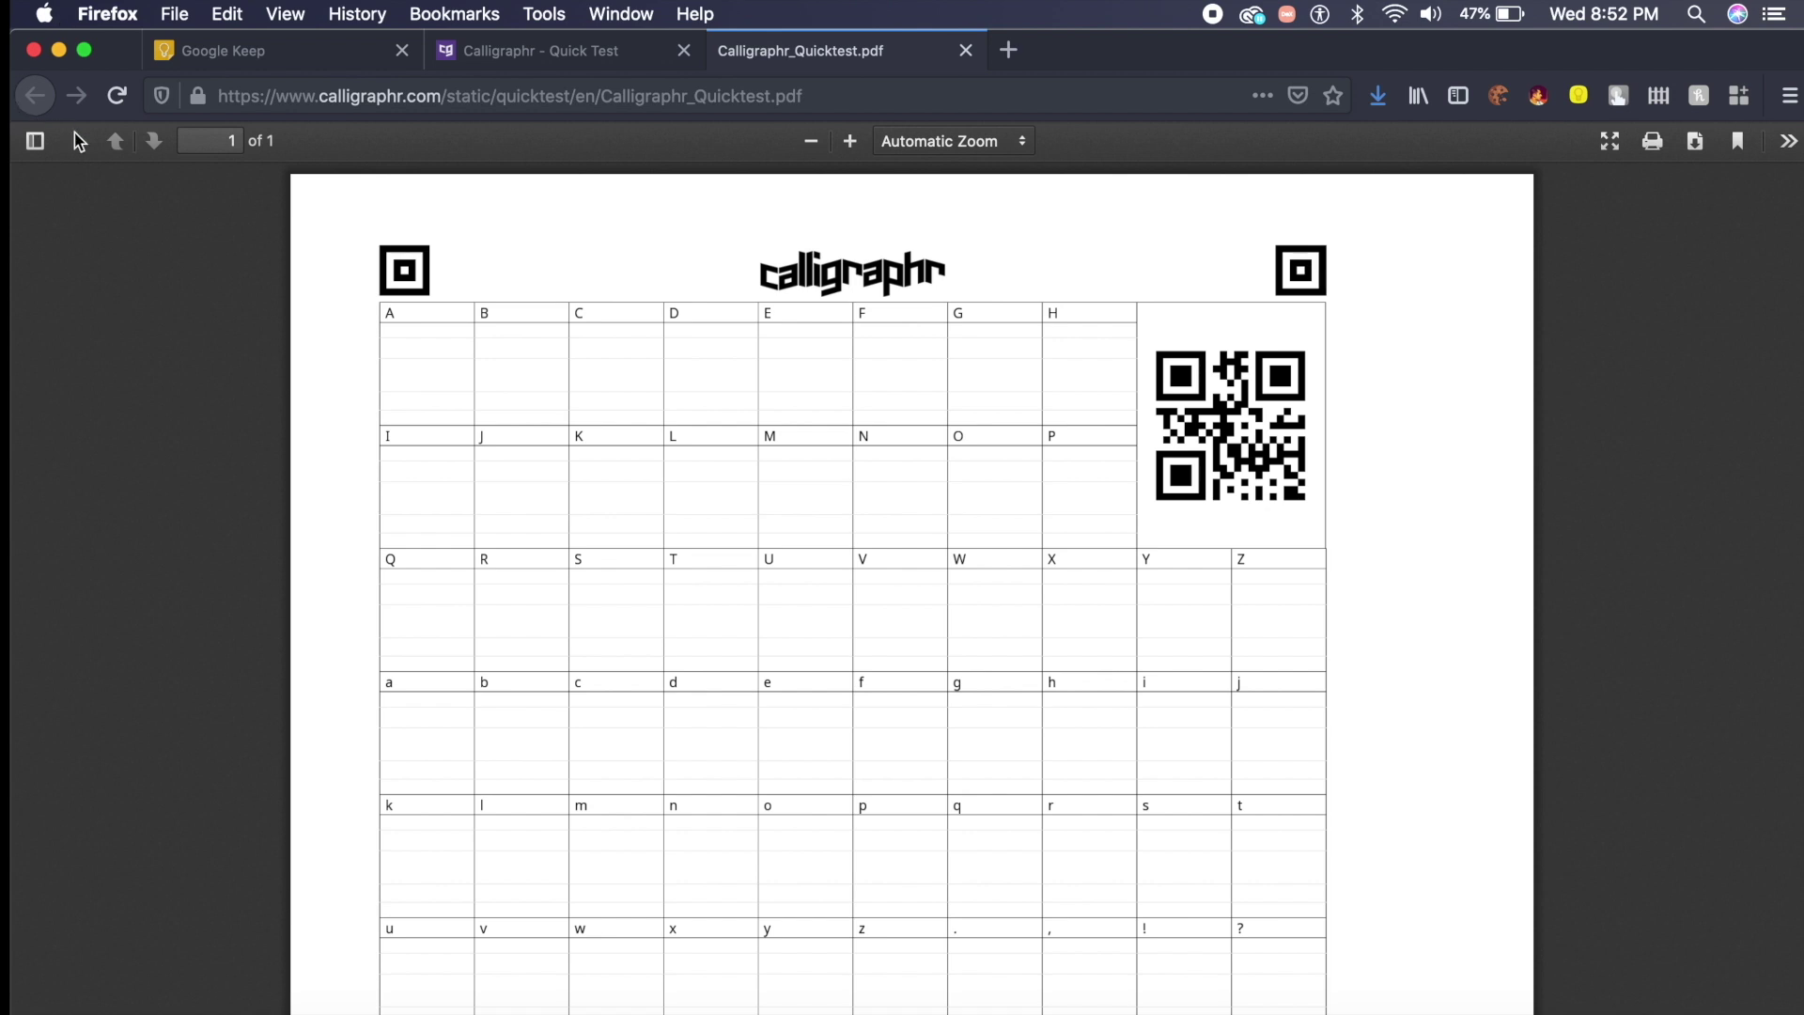
- Return to the 'Calligraphr - Quick Test' tab and scroll down to its upload area
click(601, 59)
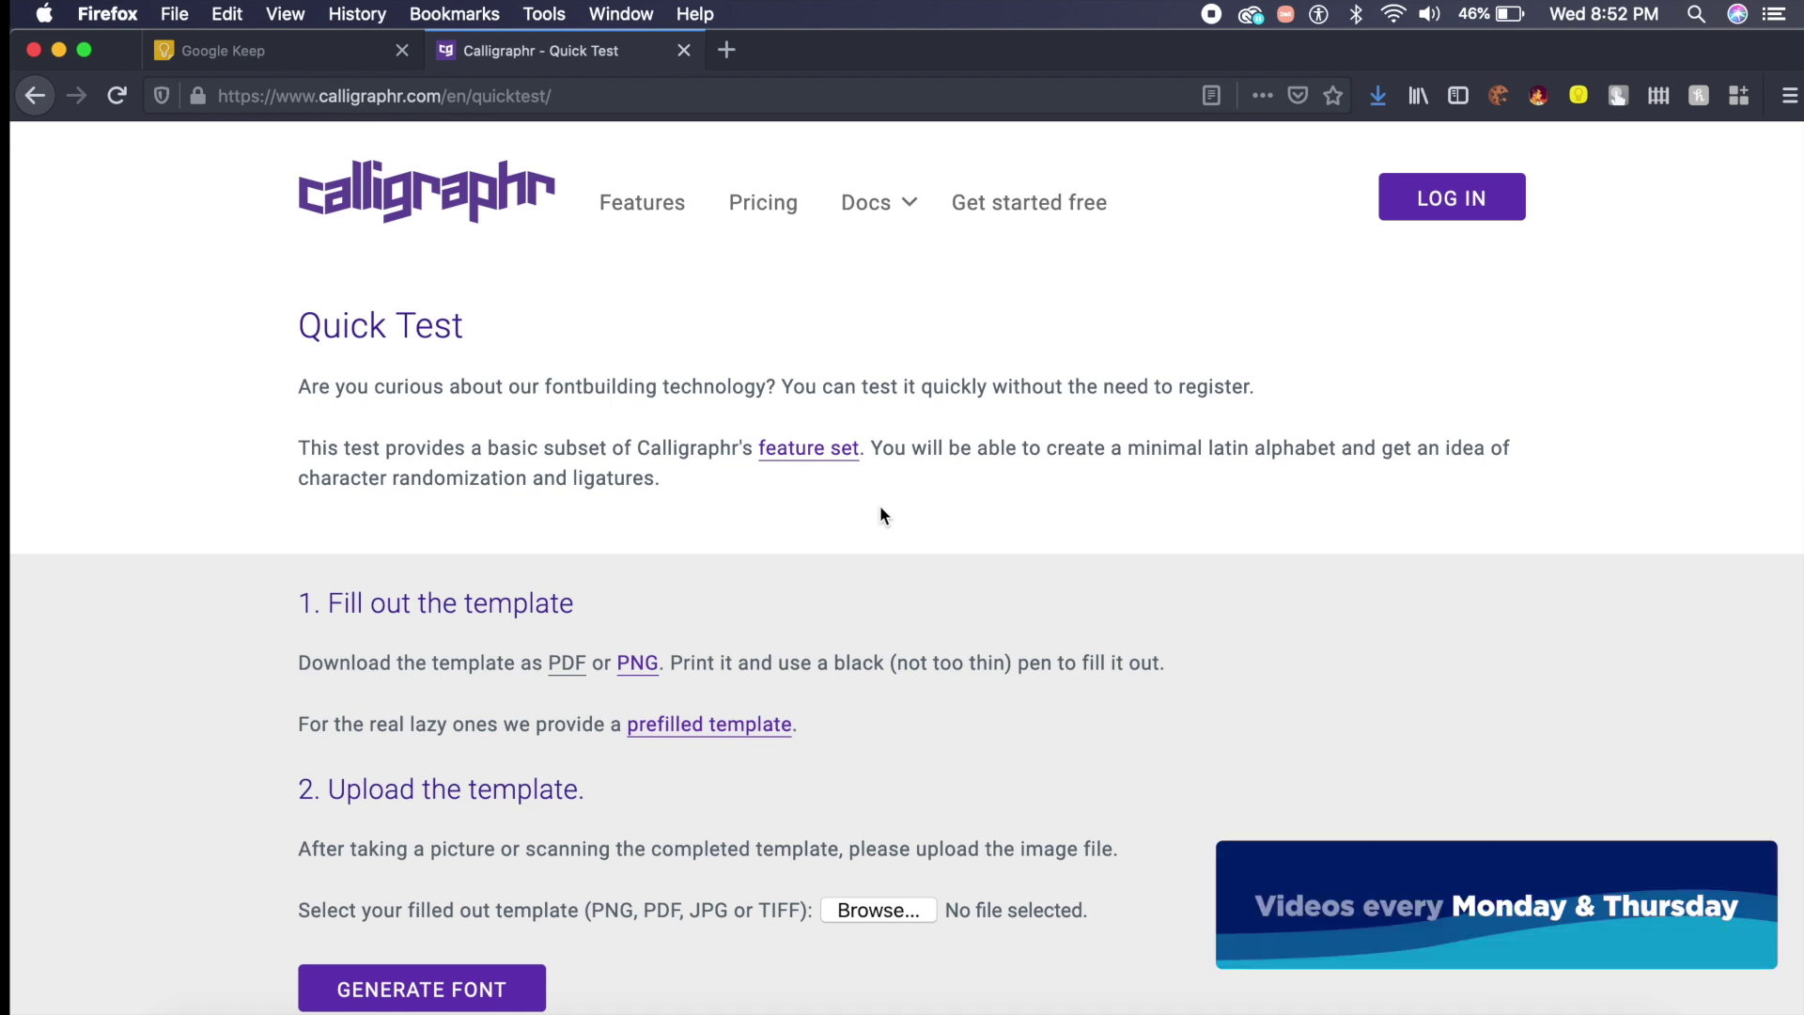
scroll(717, 730, down, 3)
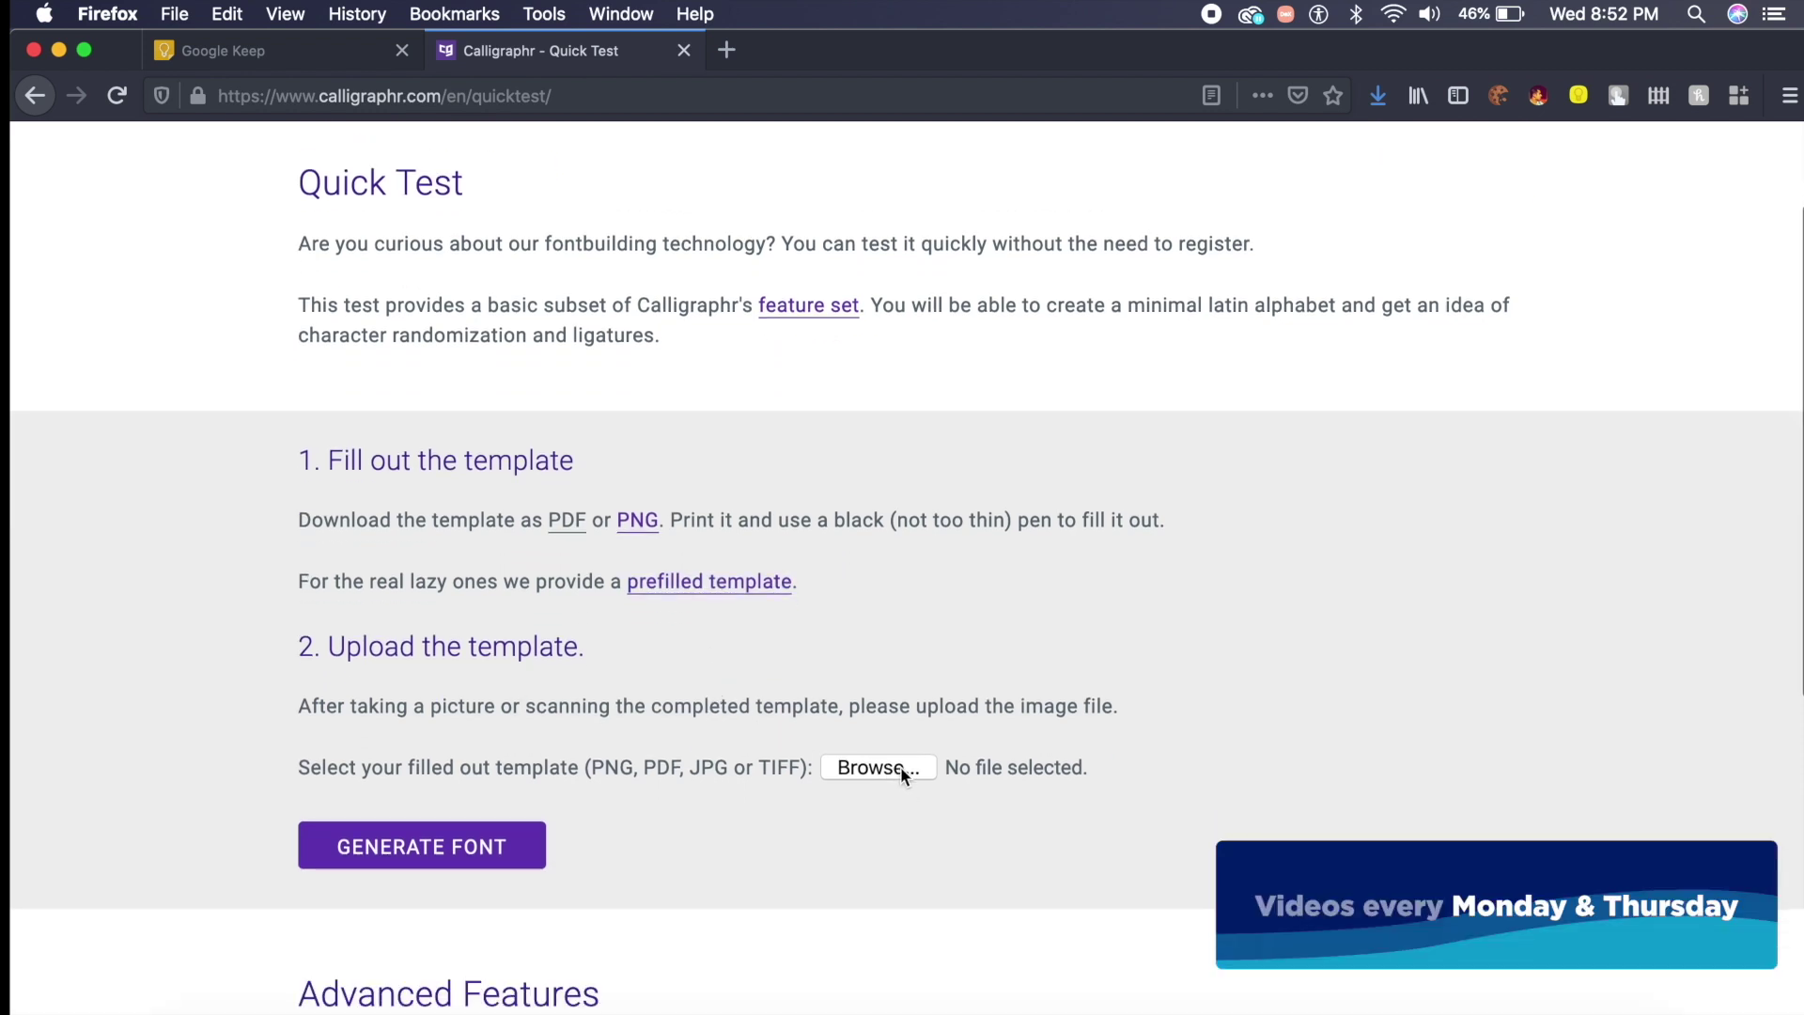
- Upload 20191120_203434.jpg from Downloads and generate the handwriting font preview
click(896, 767)
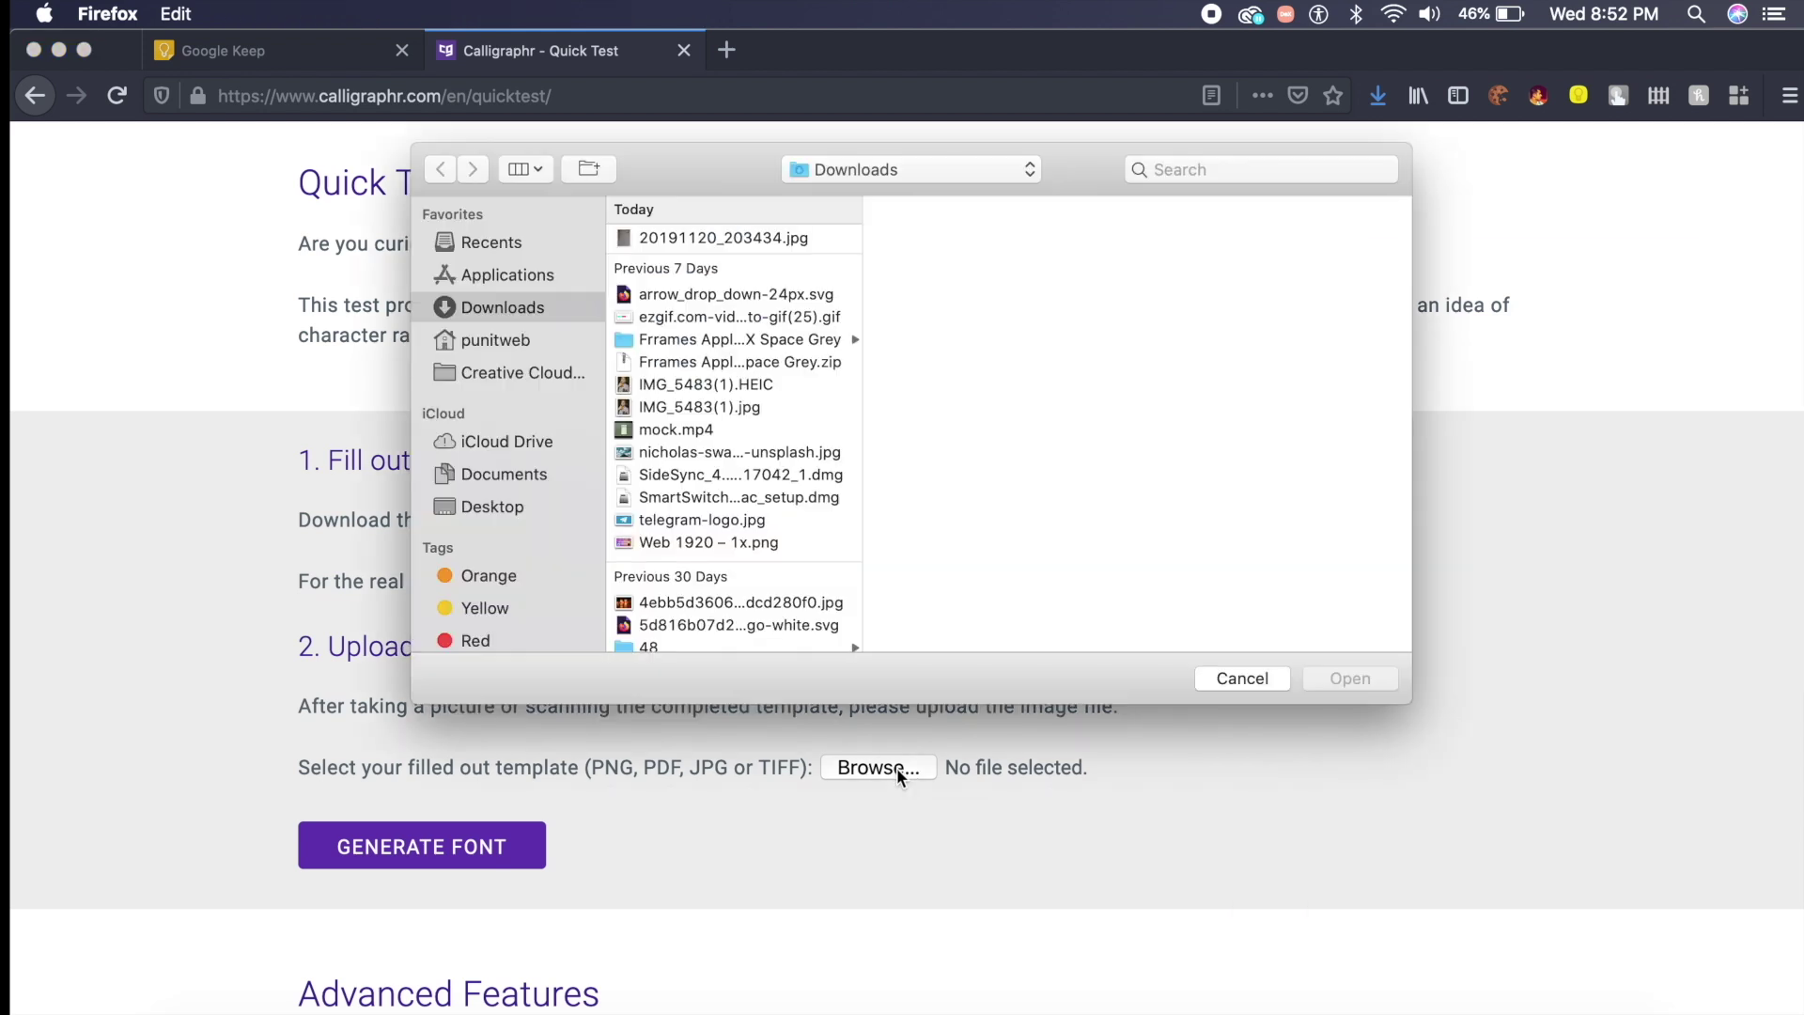
click(735, 240)
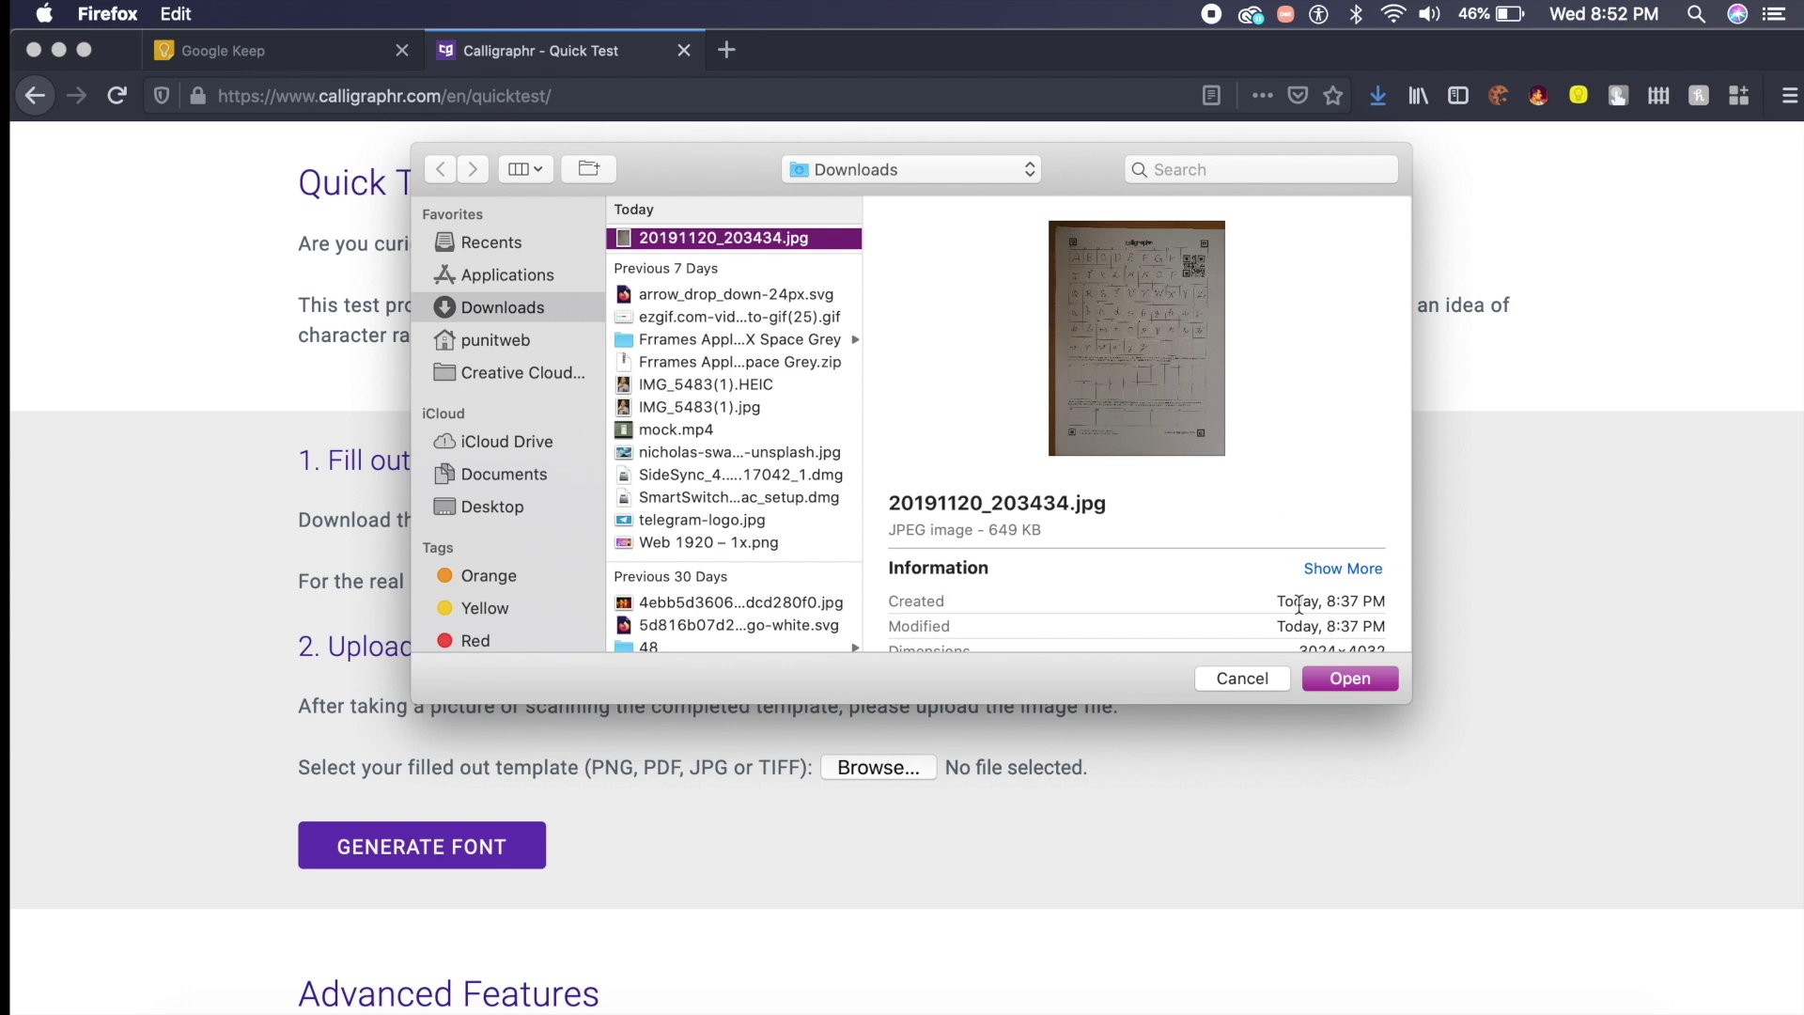
click(1337, 689)
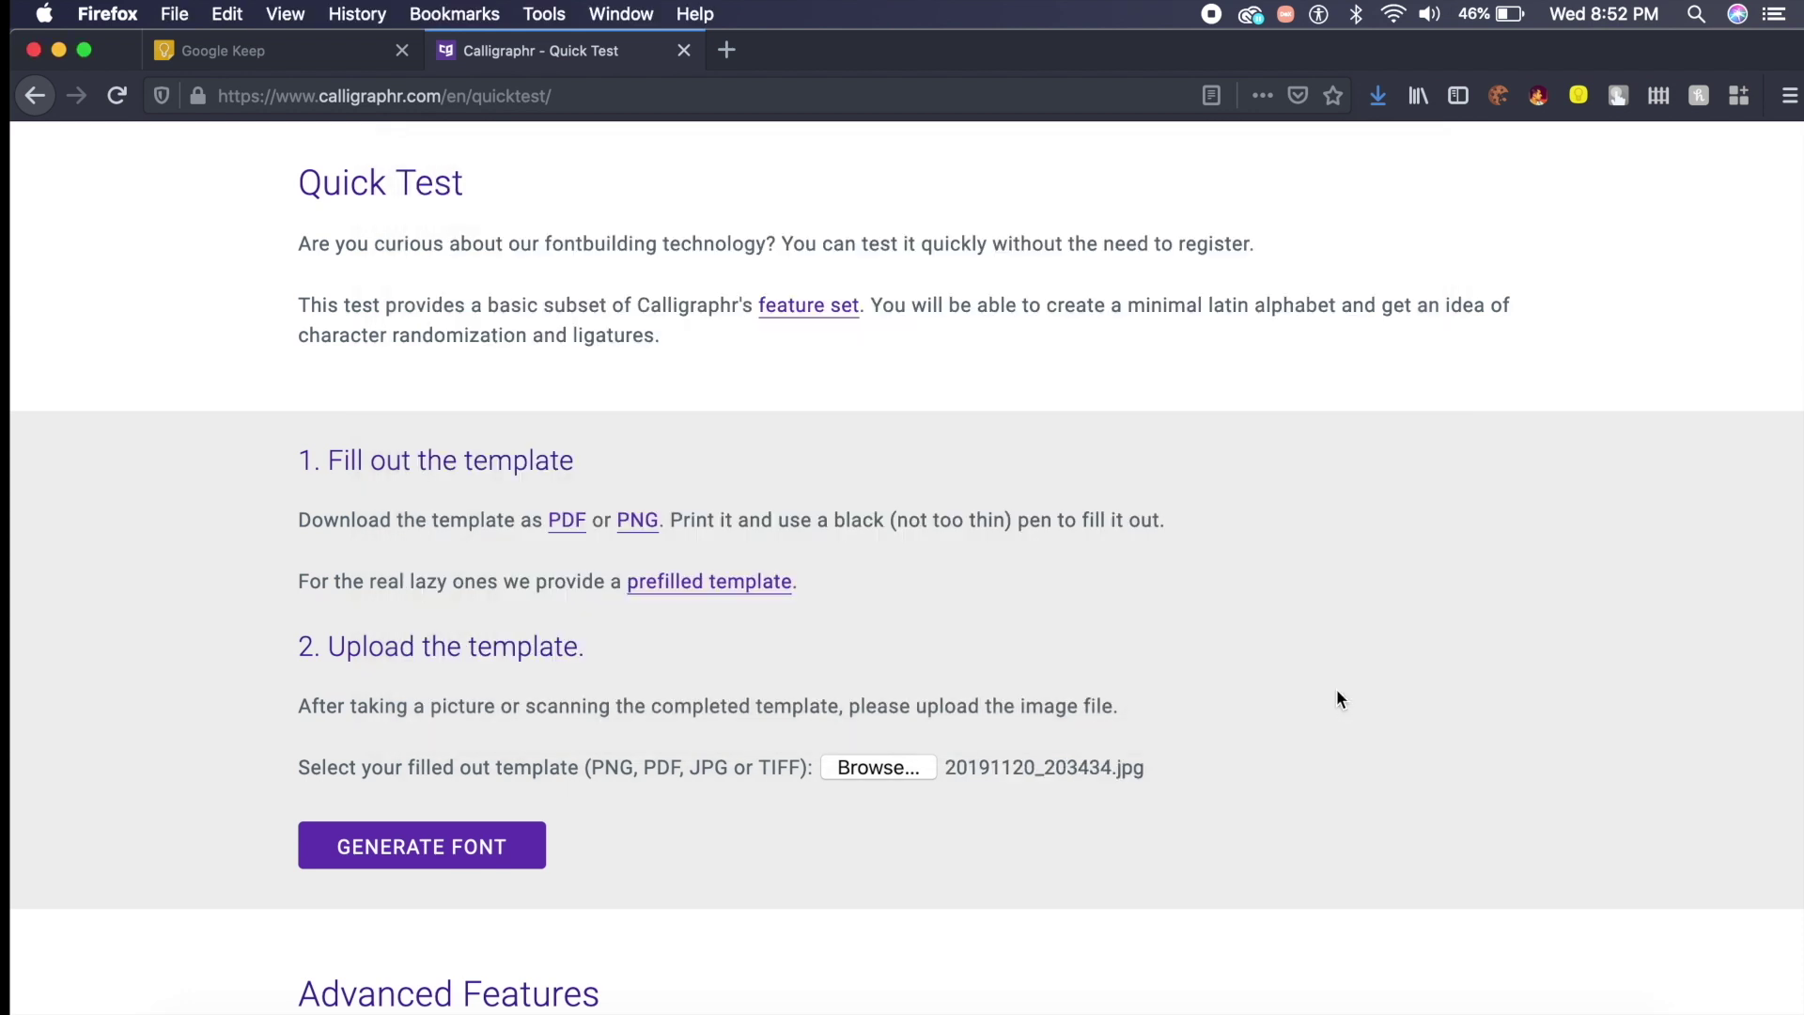
click(451, 844)
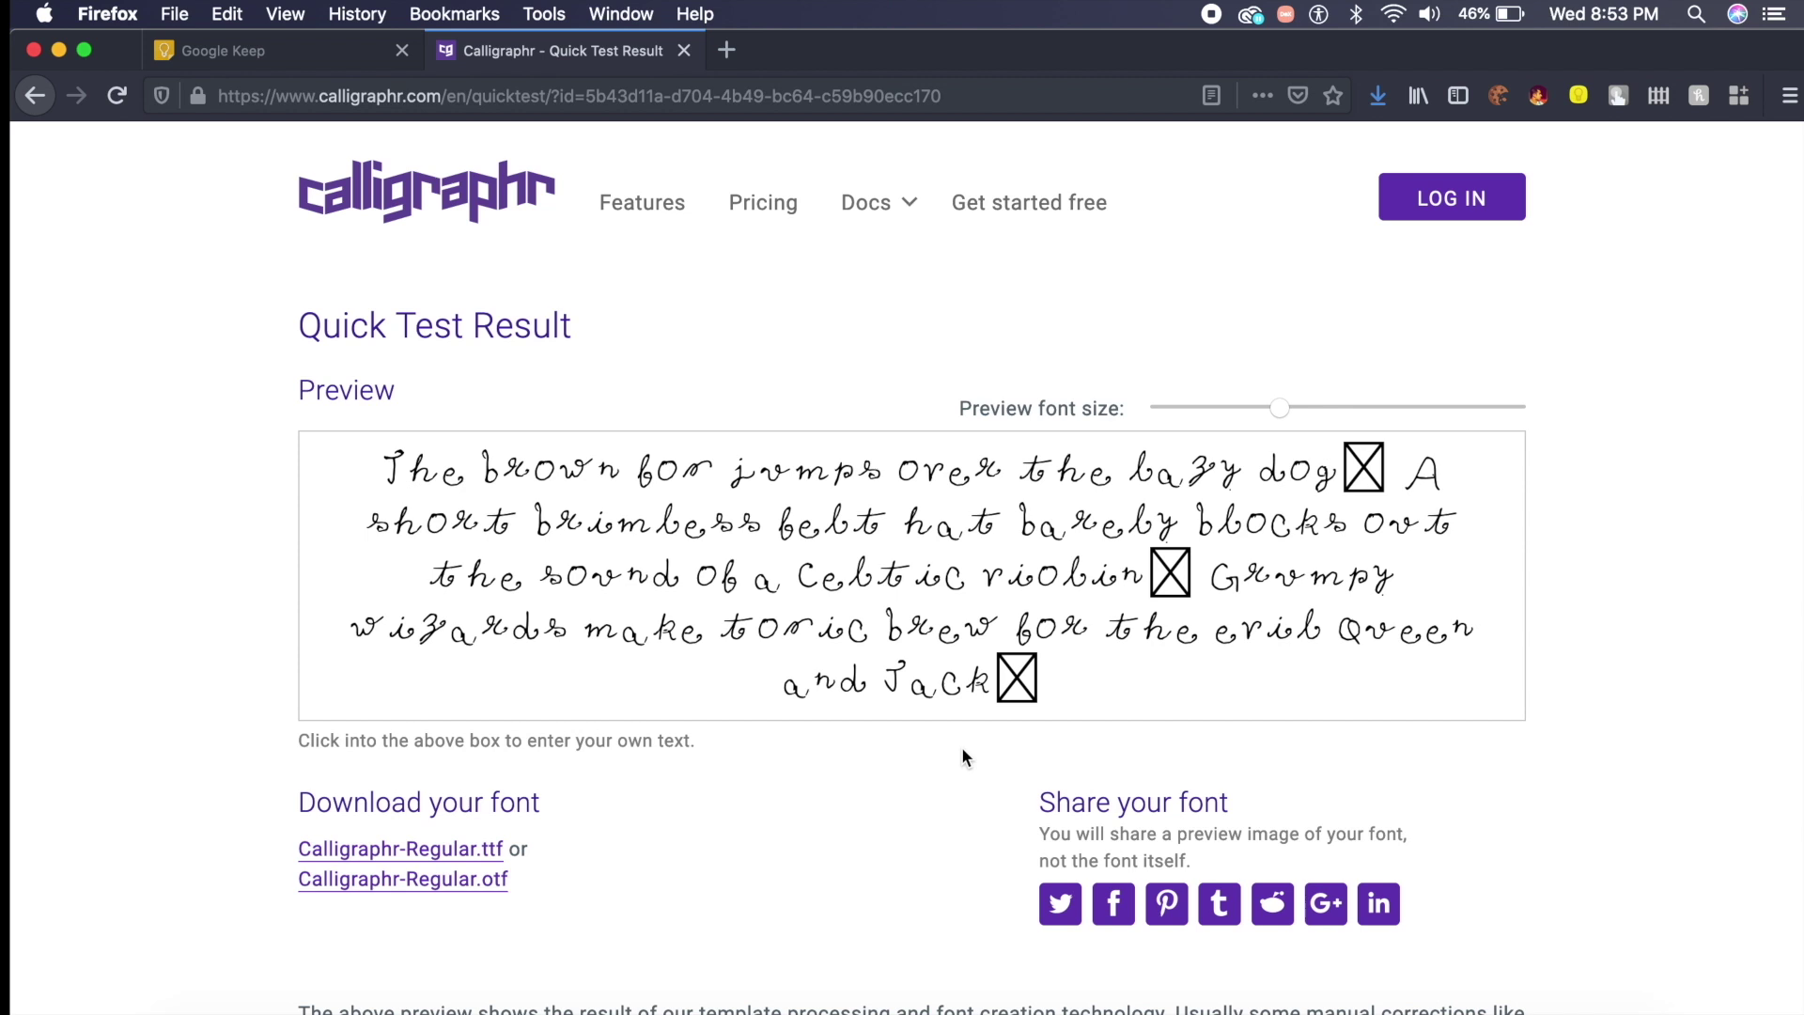
- Enlarge the handwriting preview text with the Preview font size slider
drag(935, 518, 1253, 622)
click(1259, 628)
drag(1279, 417, 1417, 425)
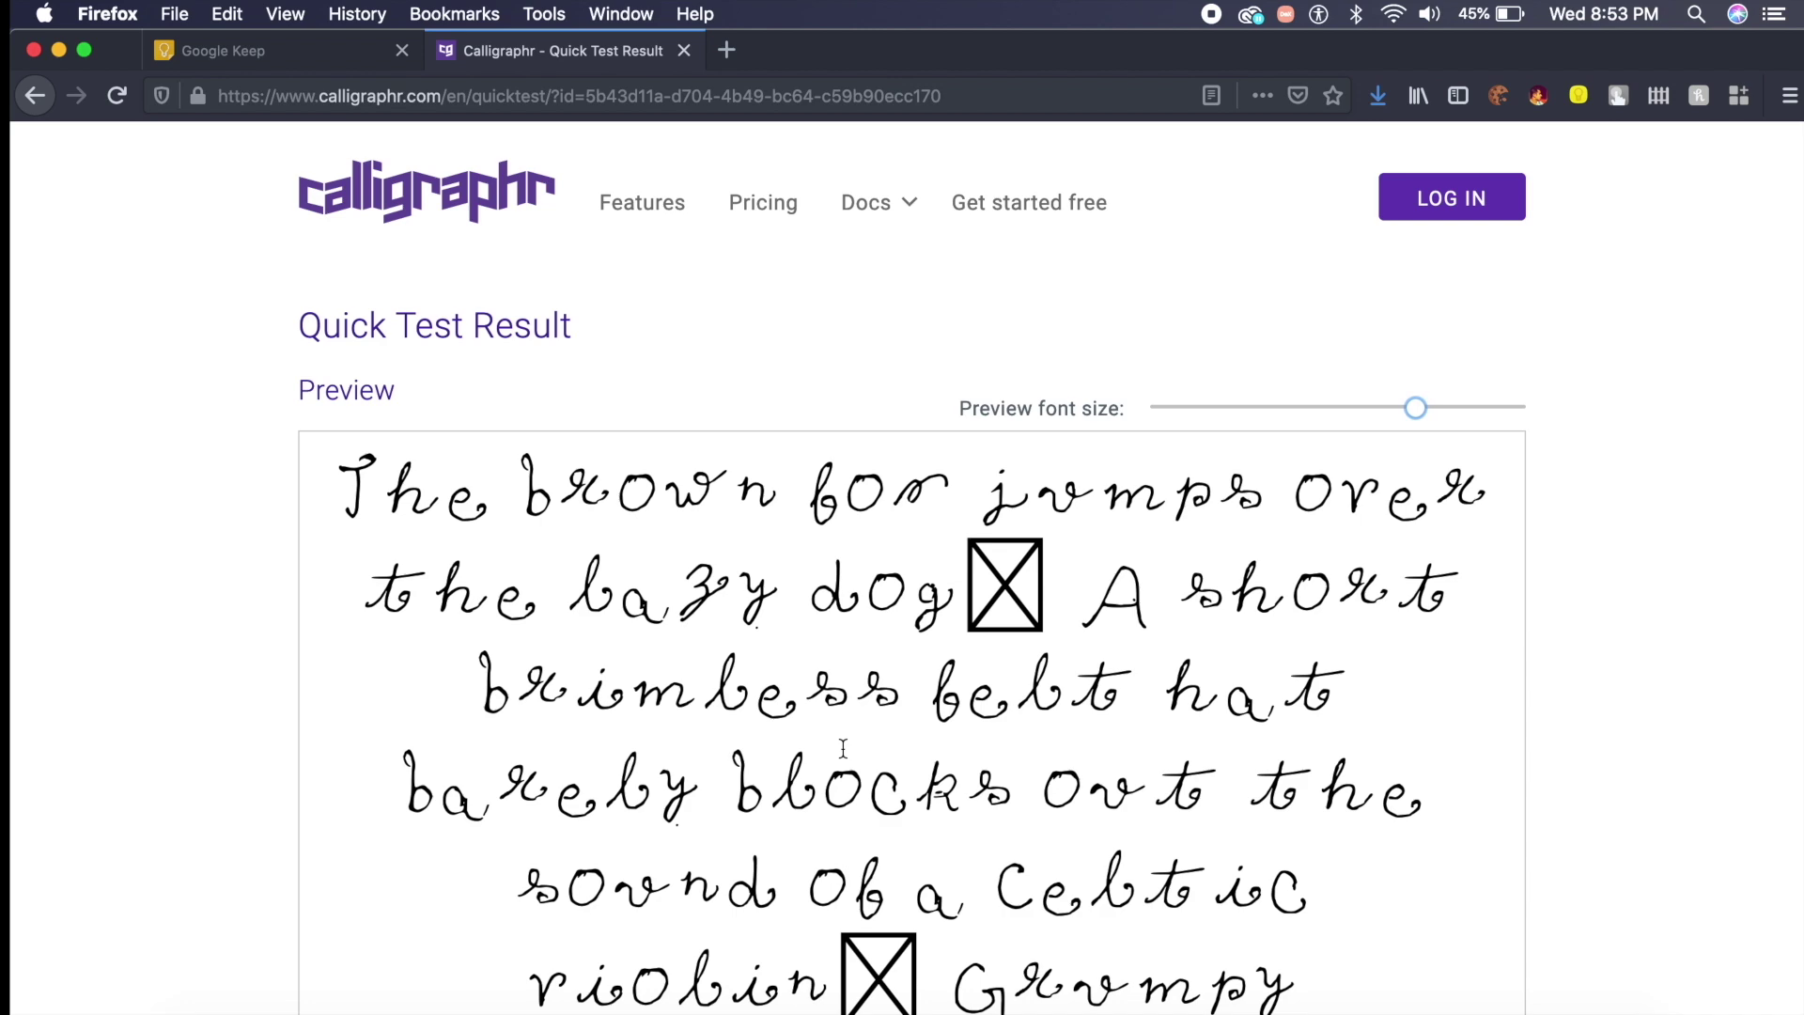
- Download the font as Calligraphr-Regular.otf
scroll(843, 748, down, 9)
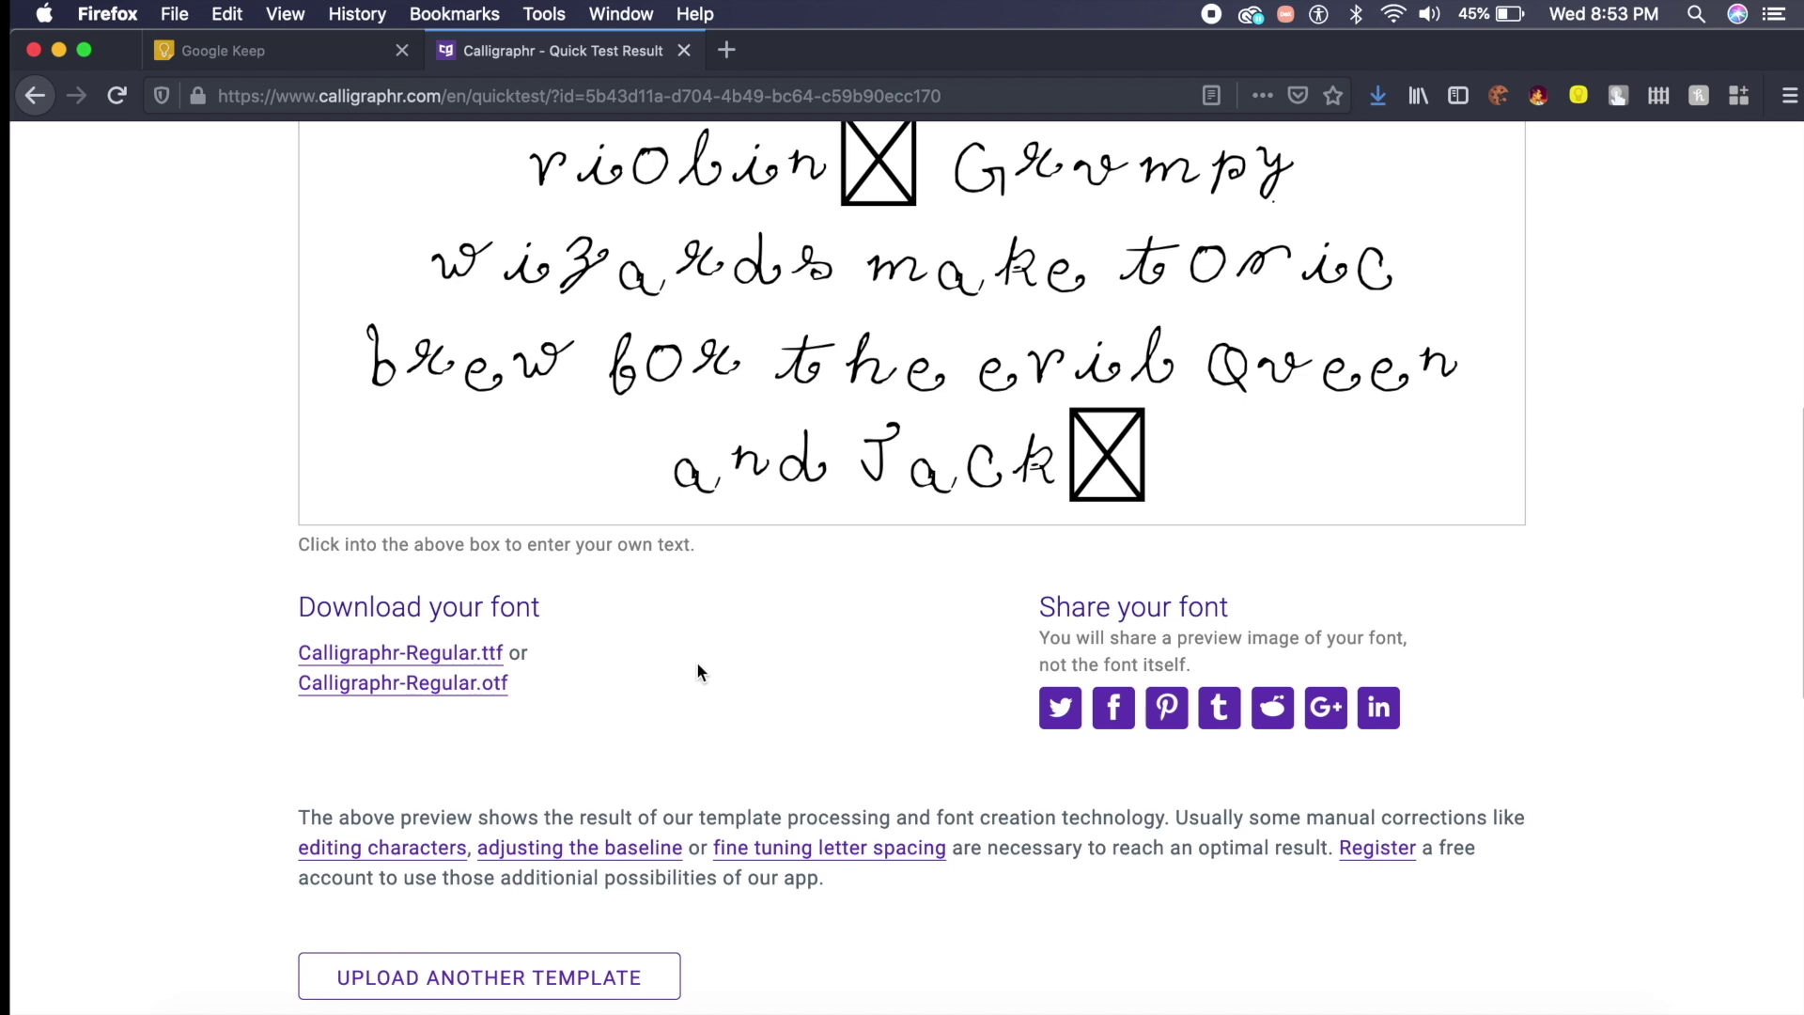
scroll(699, 665, up, 2)
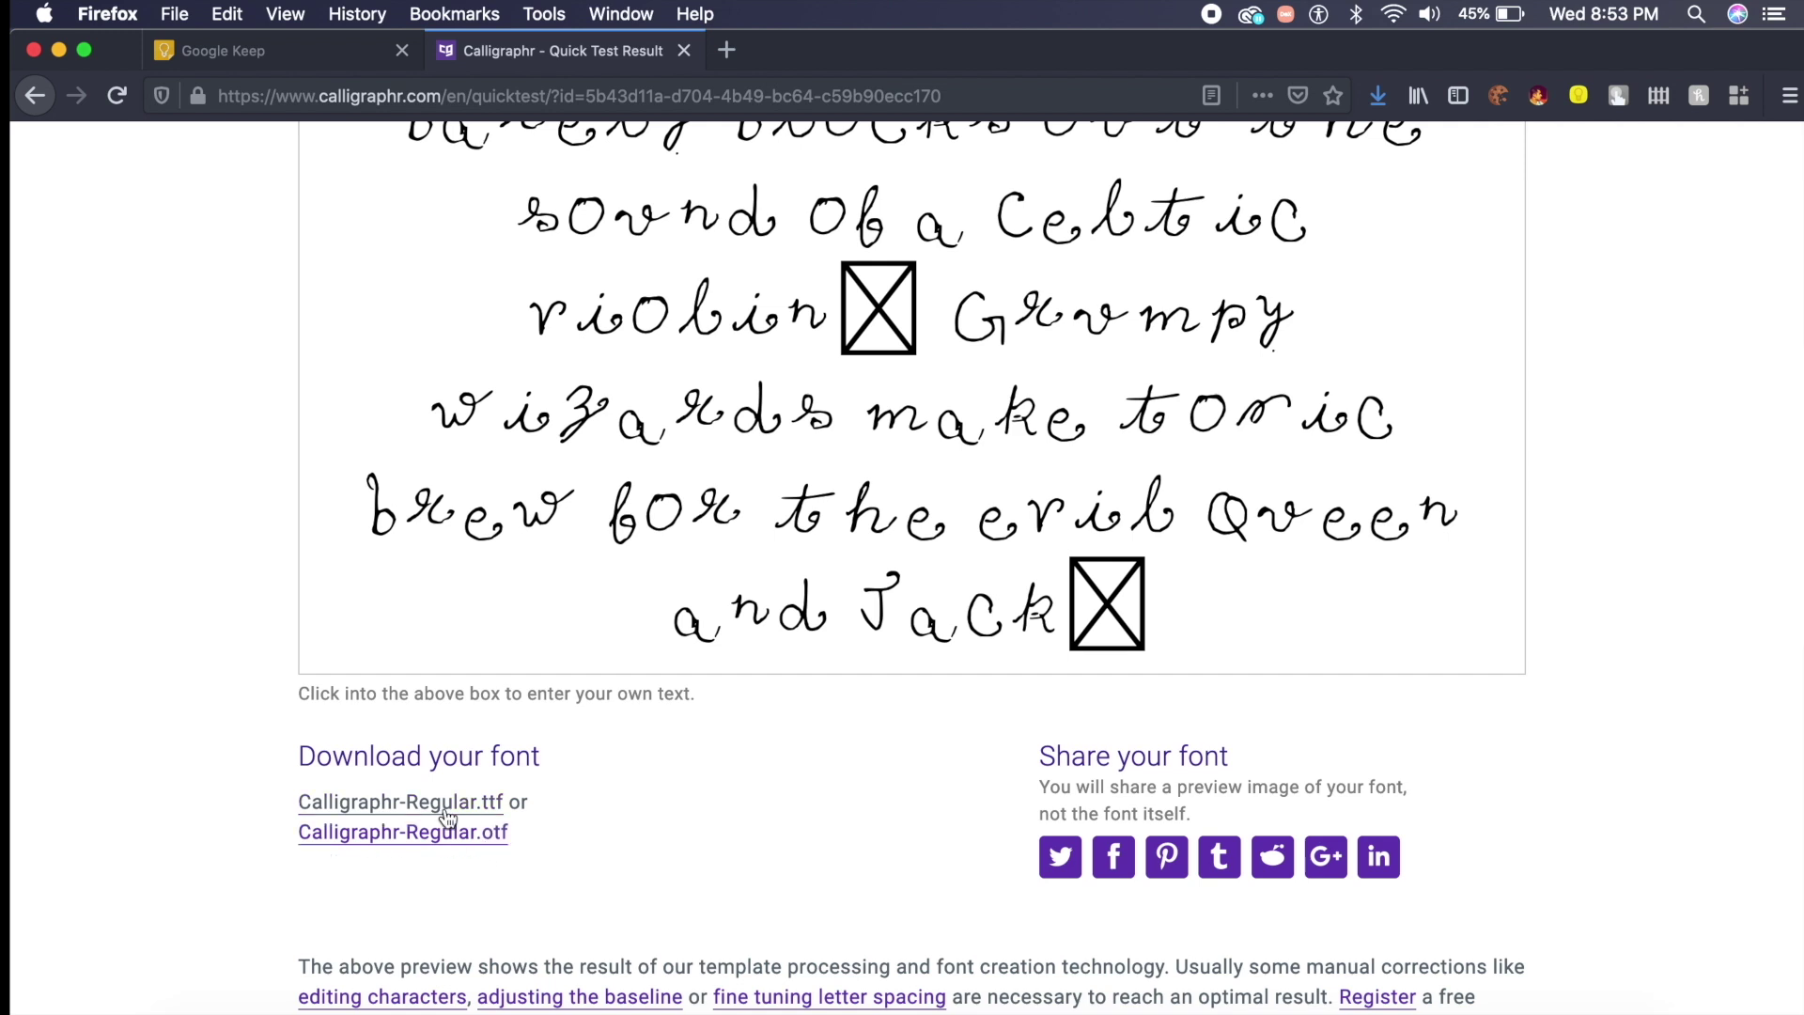
click(482, 834)
- In Adobe XD, add a text box on the artboard reading PUNIT
key(Return)
click(867, 1008)
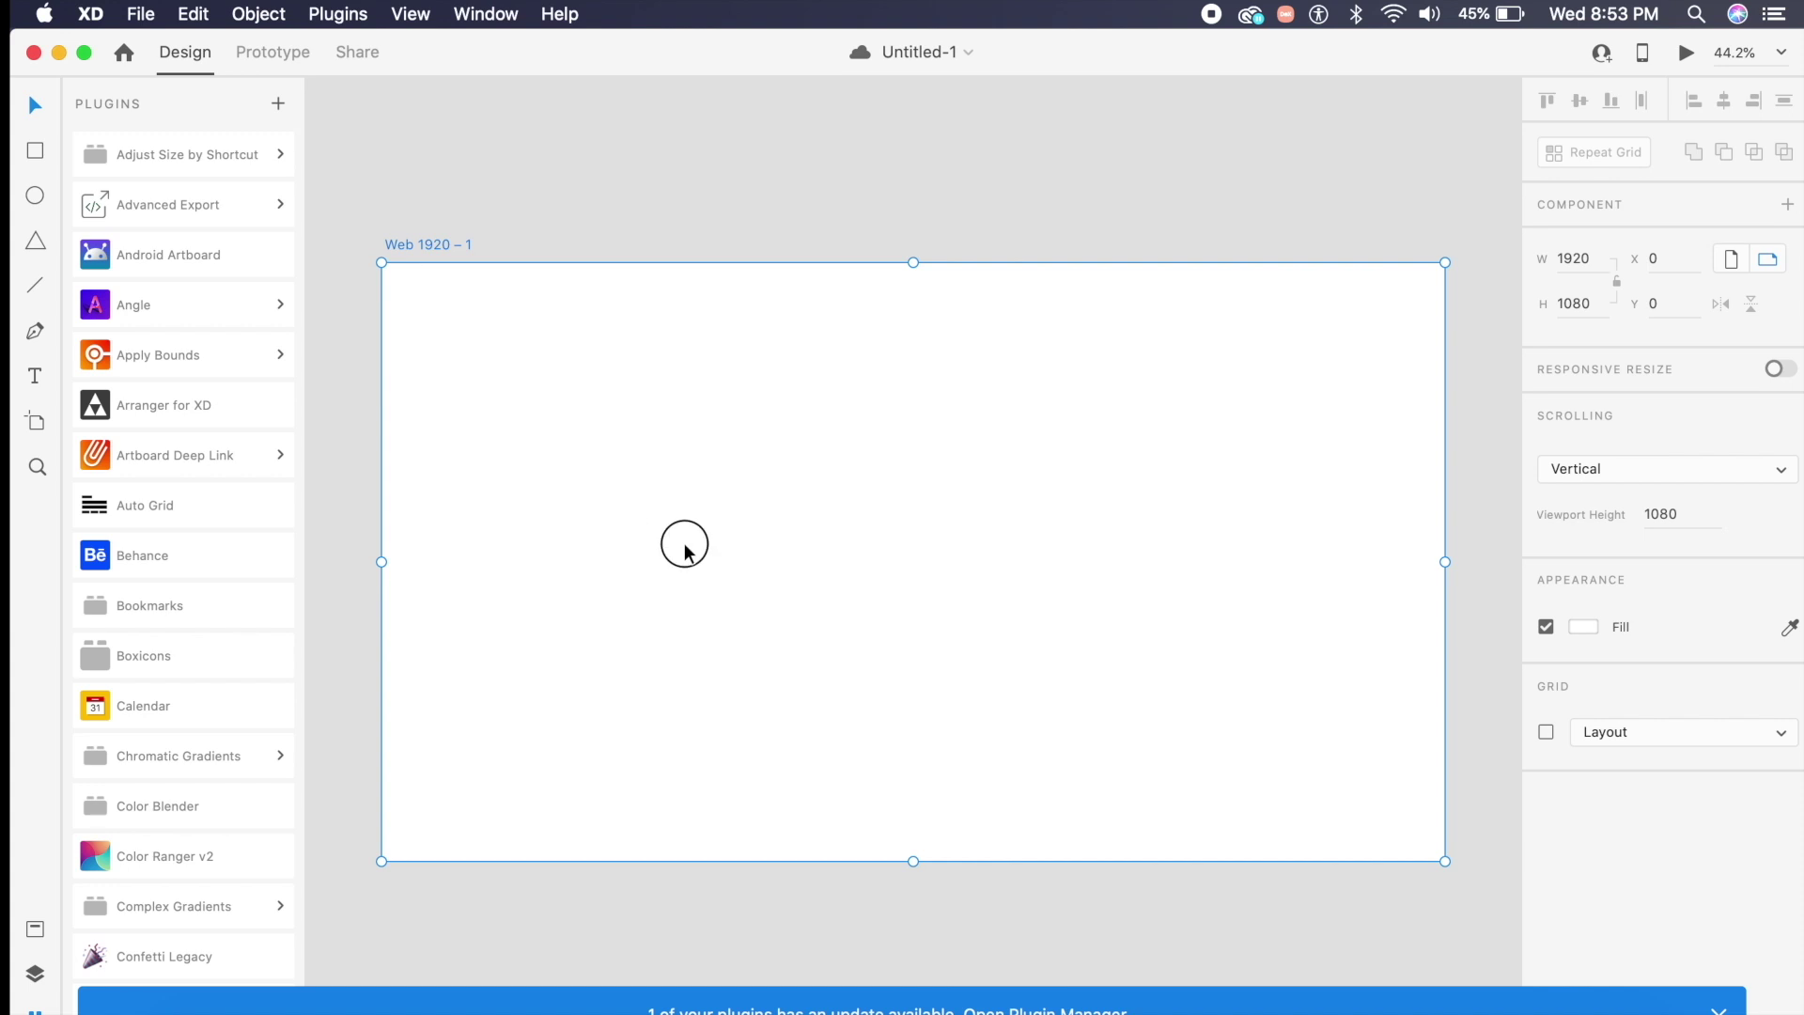
key(t)
drag(628, 481, 1046, 661)
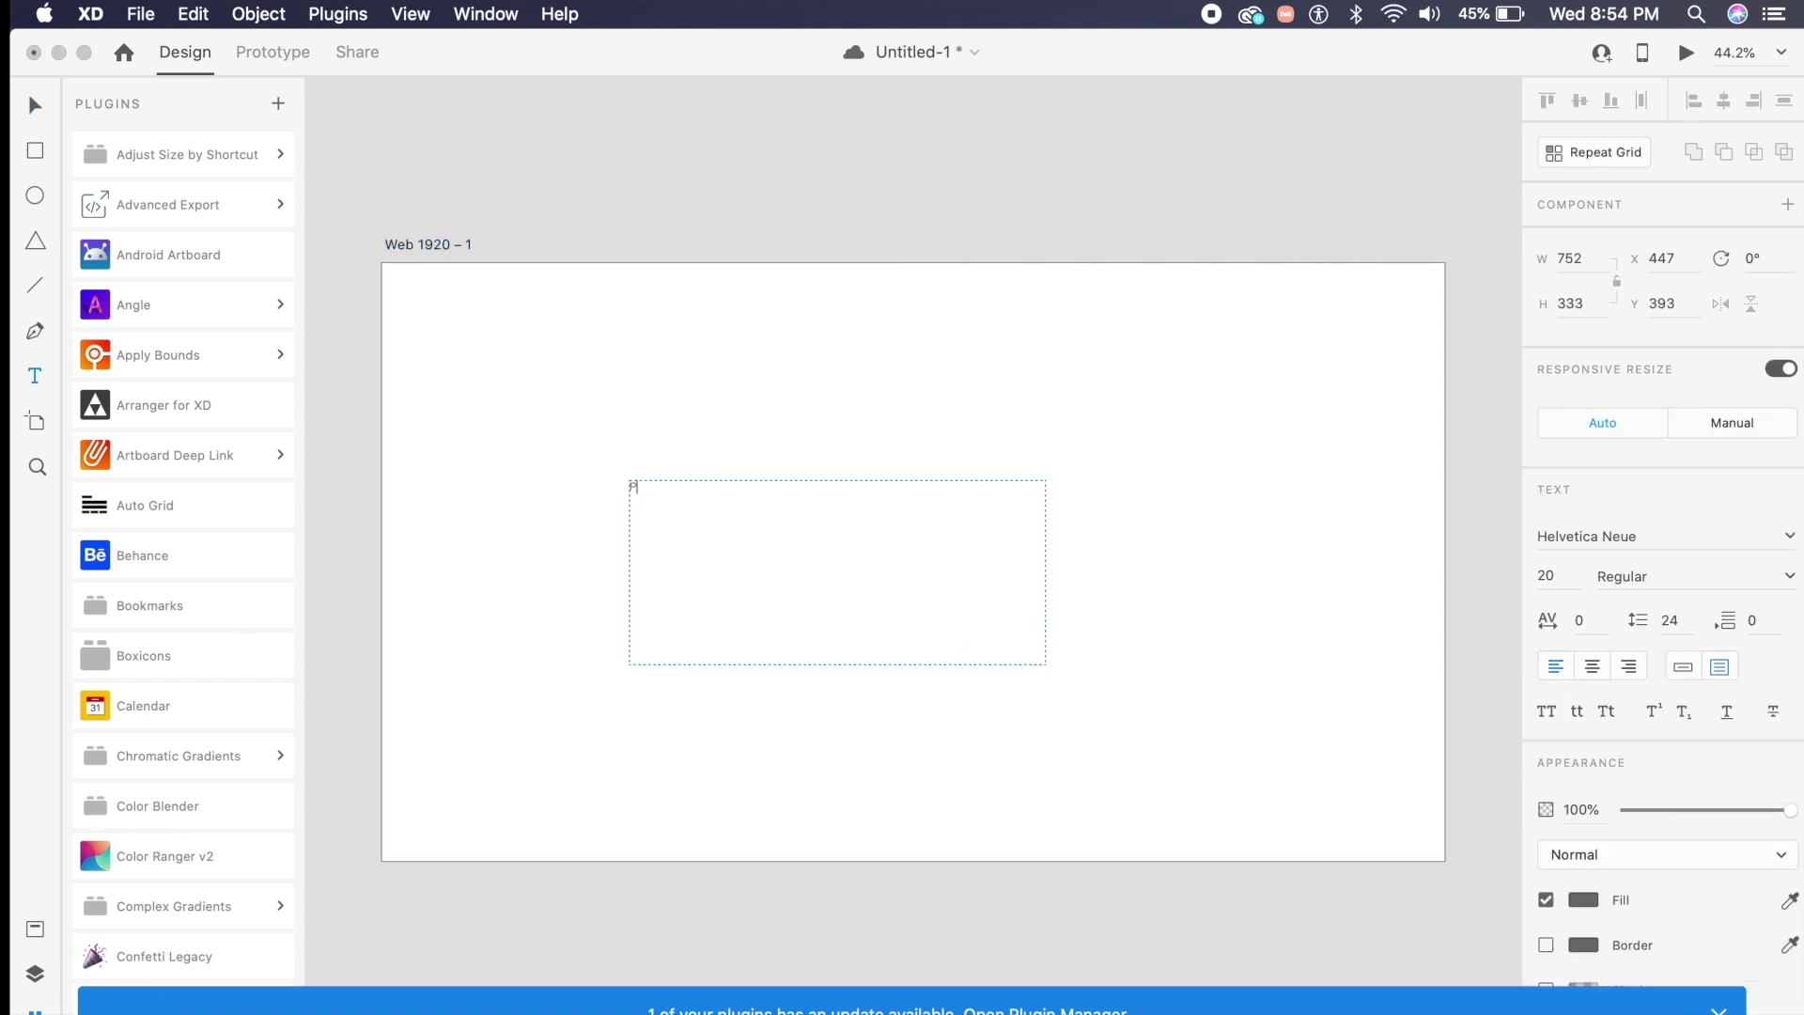
text(PUNIT)
key(Escape)
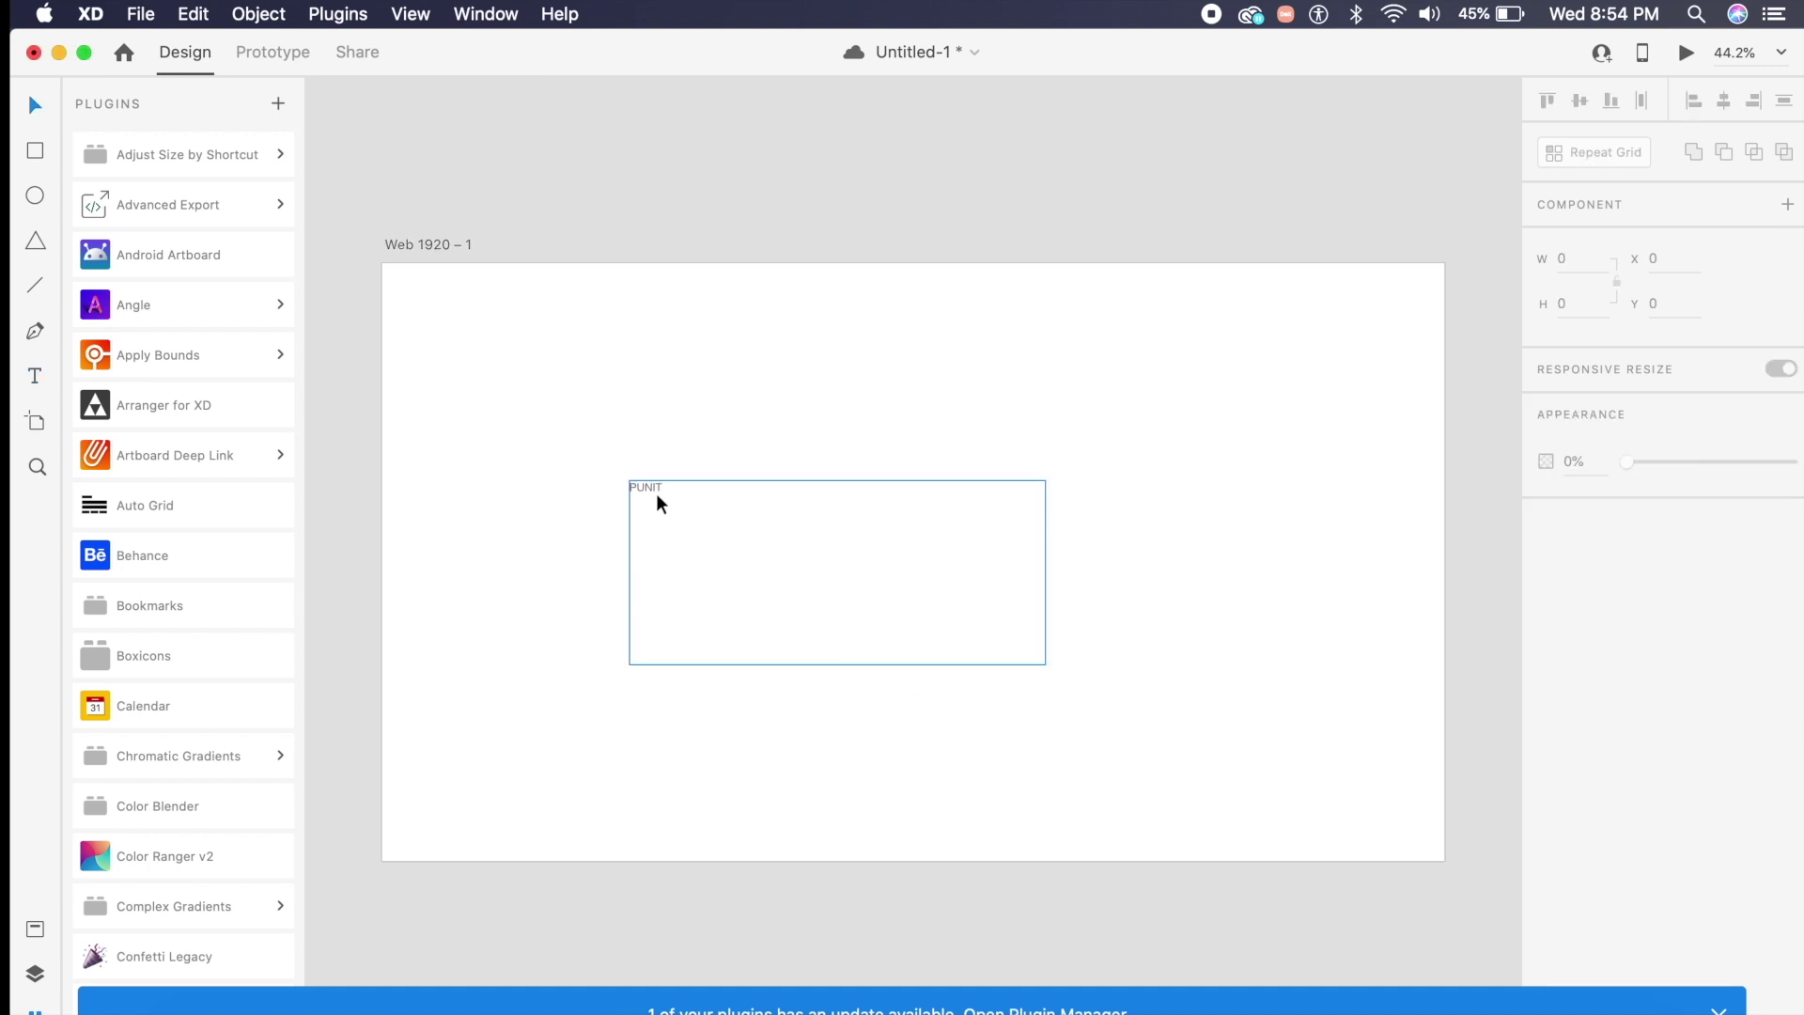
- Set the PUNIT text to the Calligraphr font at size 200
click(657, 499)
click(1576, 537)
text(C)
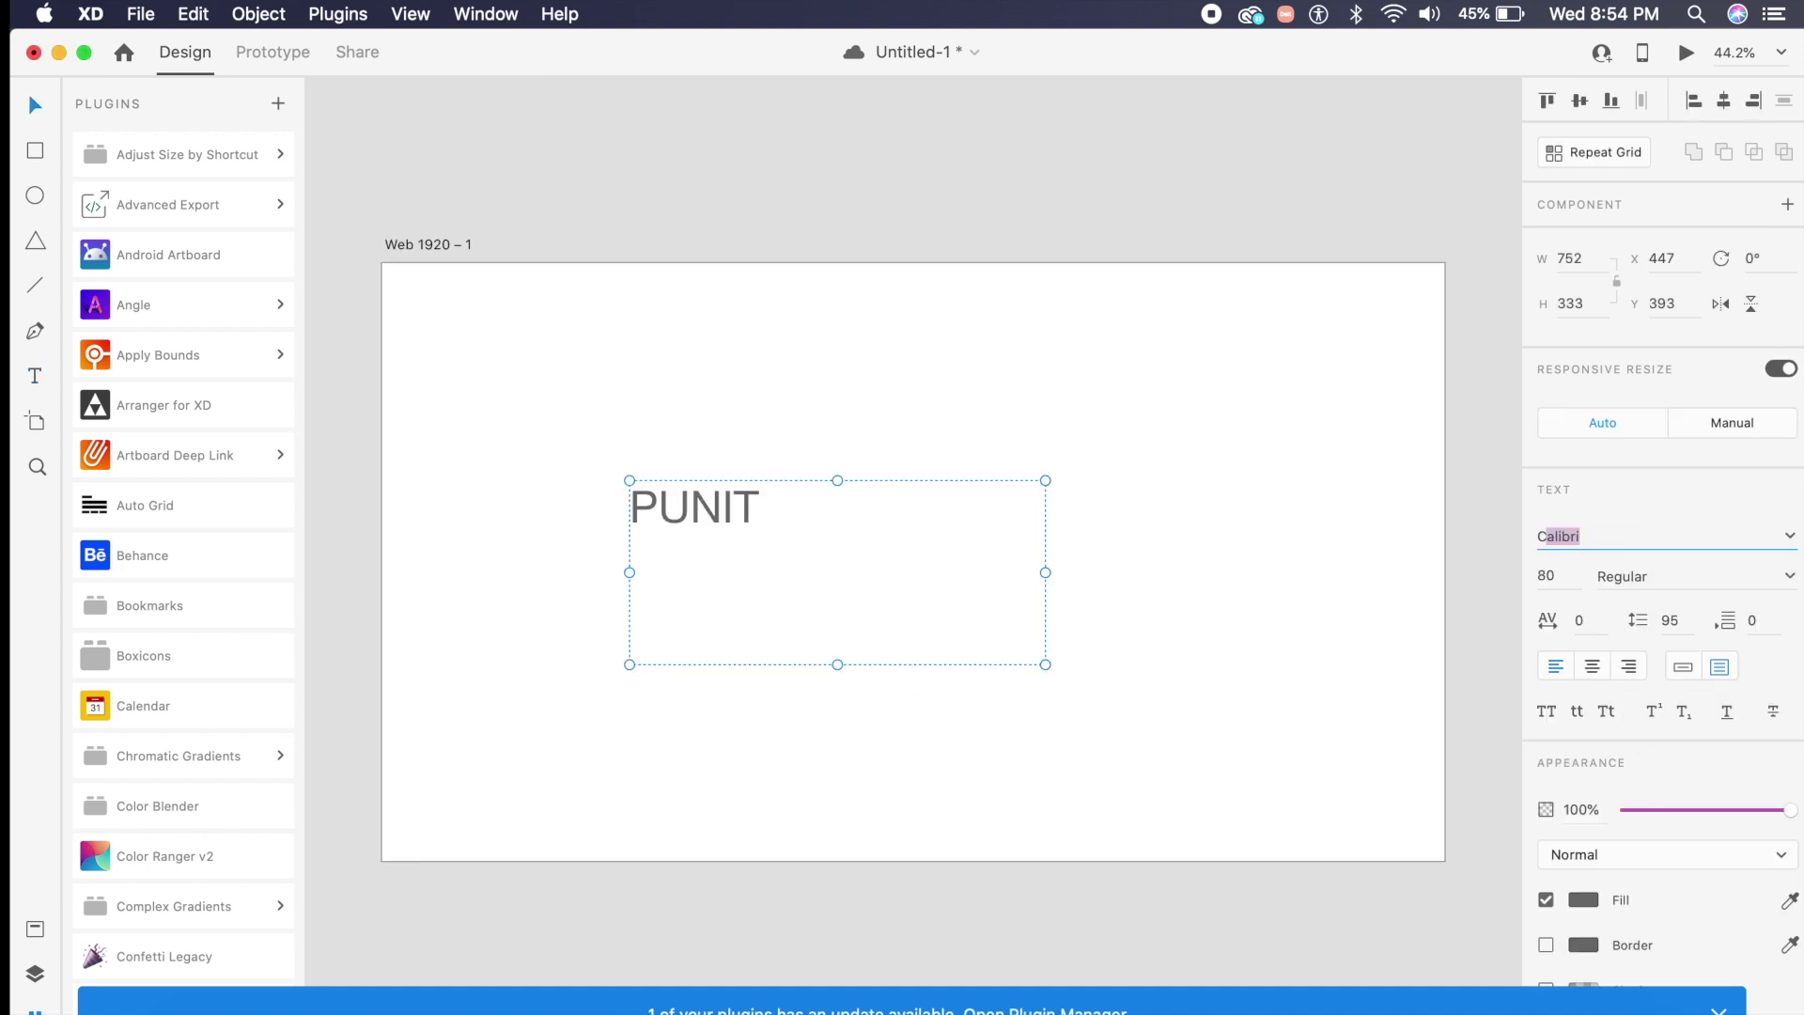
text(alligraphr)
key(Return)
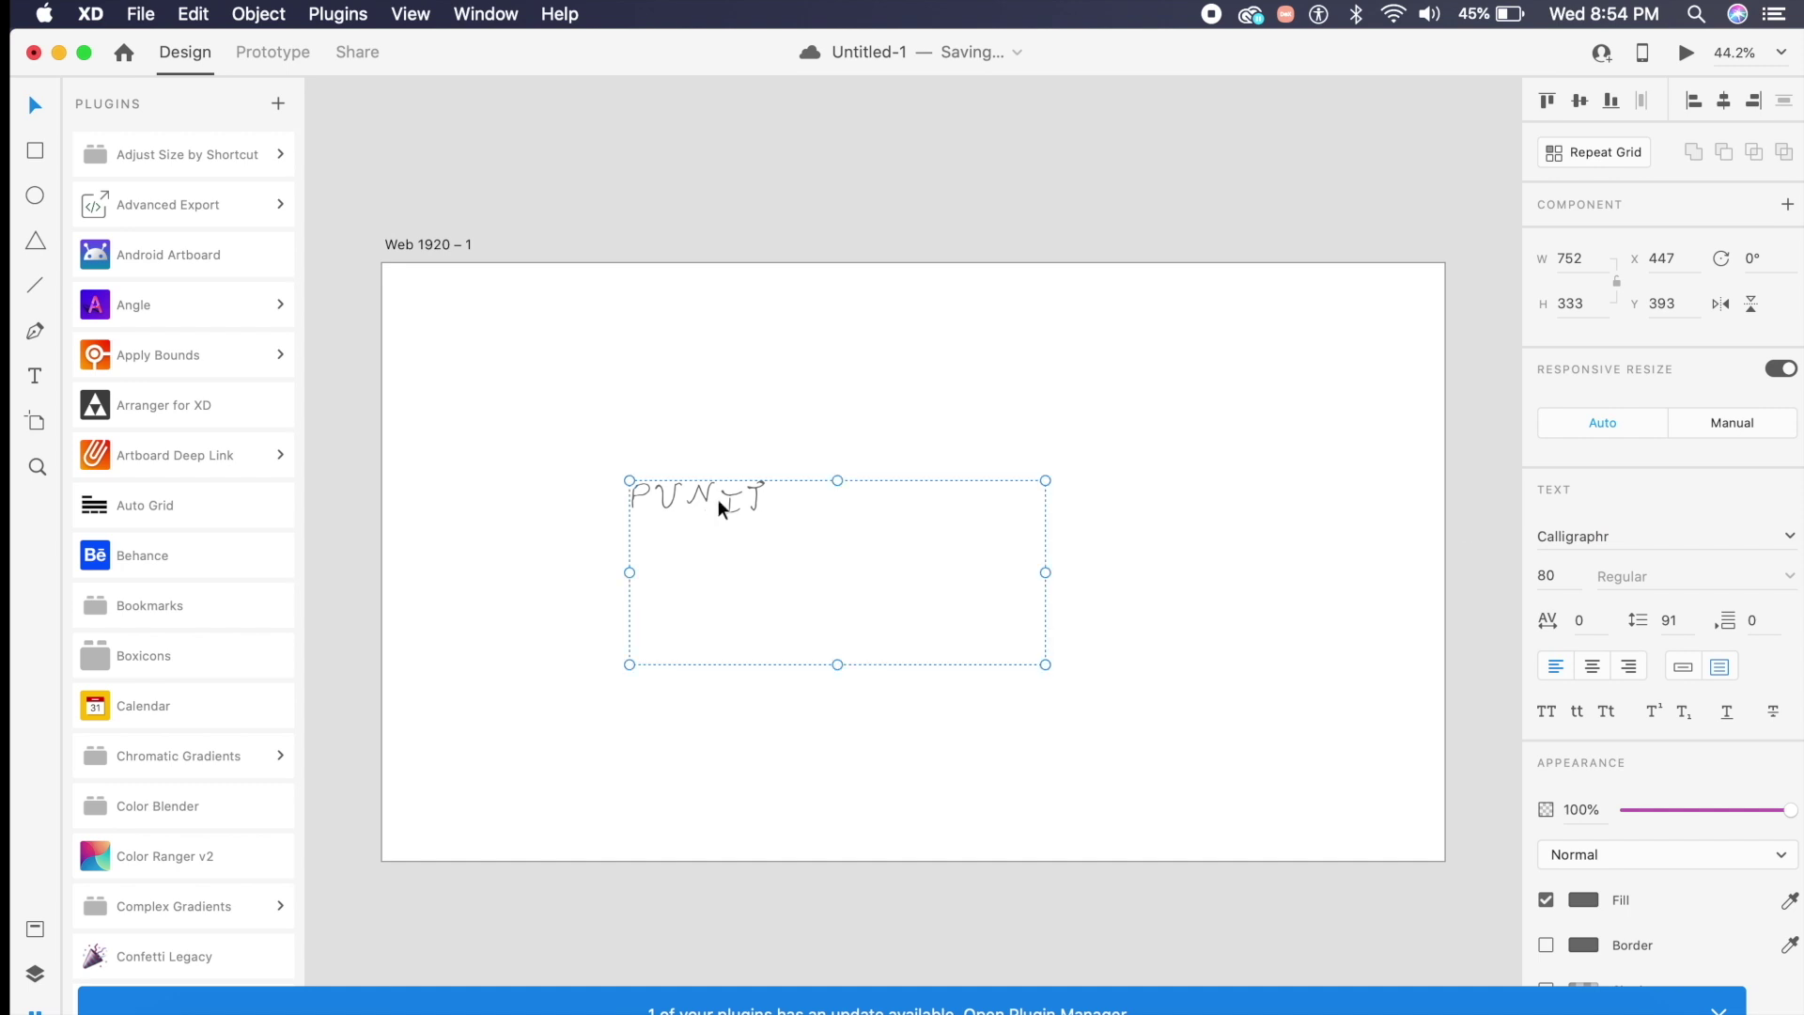
click(1573, 581)
text(200)
key(Return)
- Move PUNIT toward the artboard centre and fill it red (#FF4040)
drag(916, 547, 985, 585)
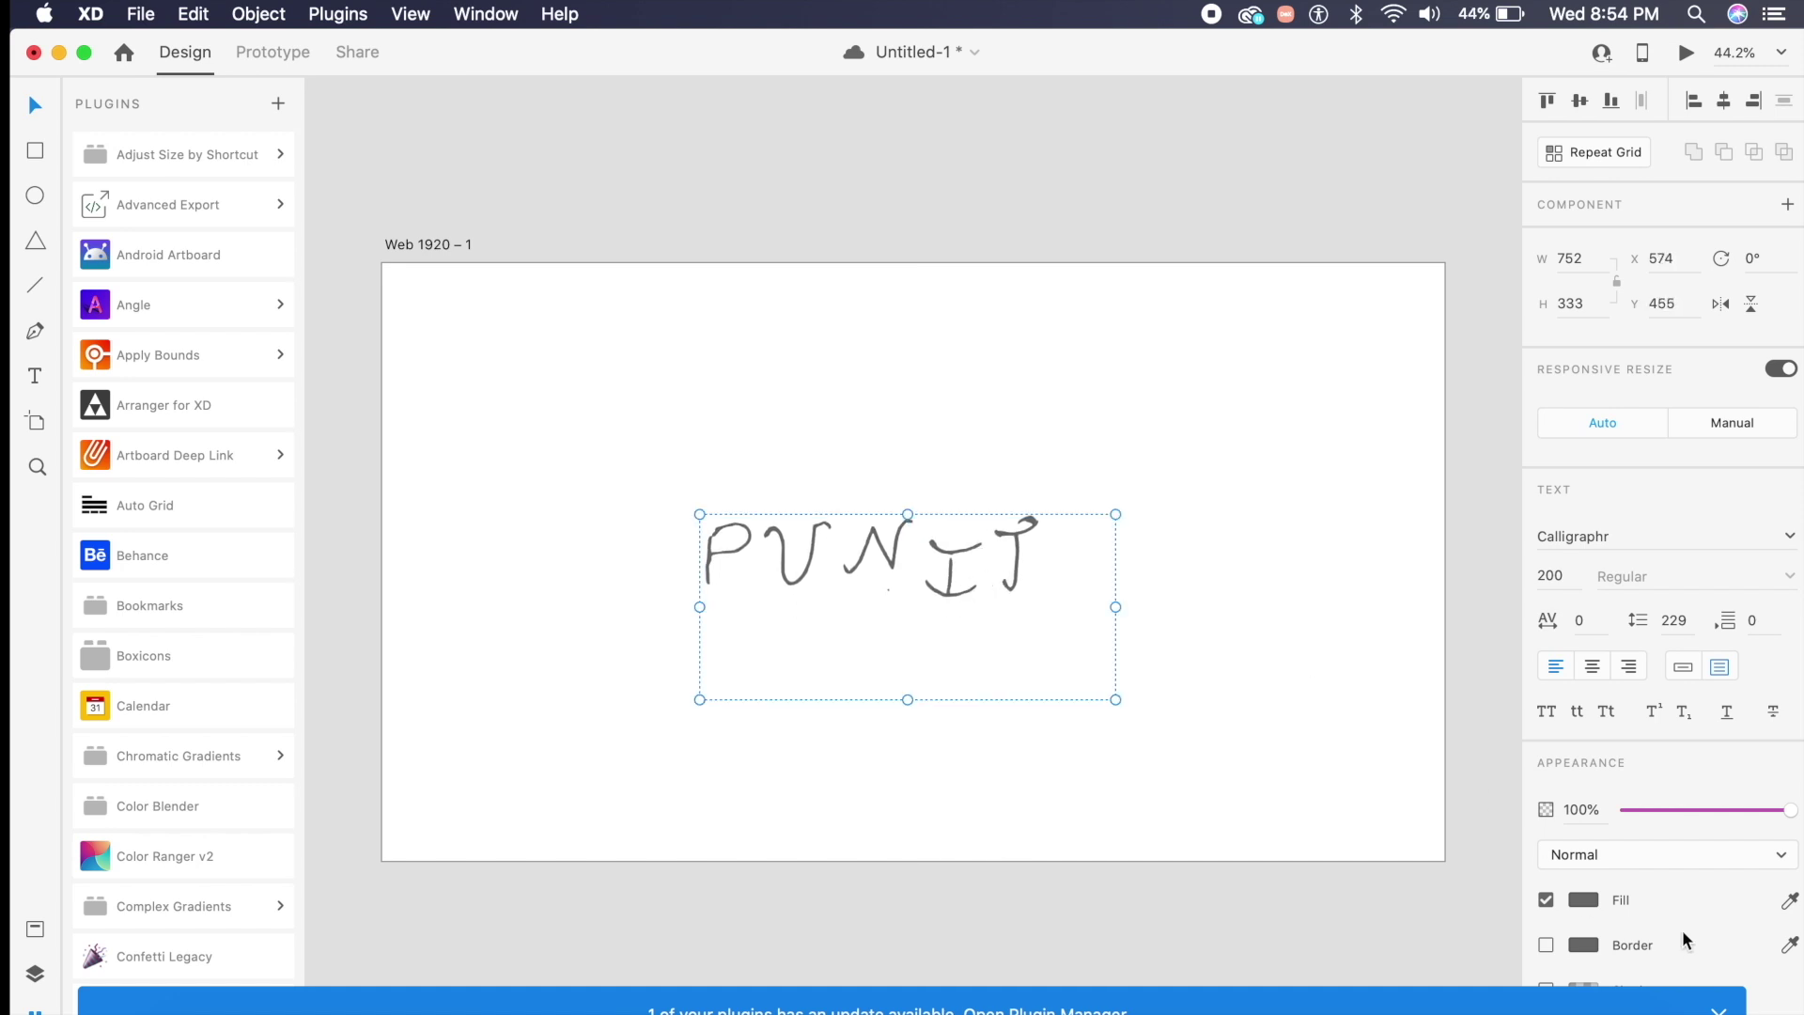
click(1596, 908)
drag(1480, 810, 1433, 683)
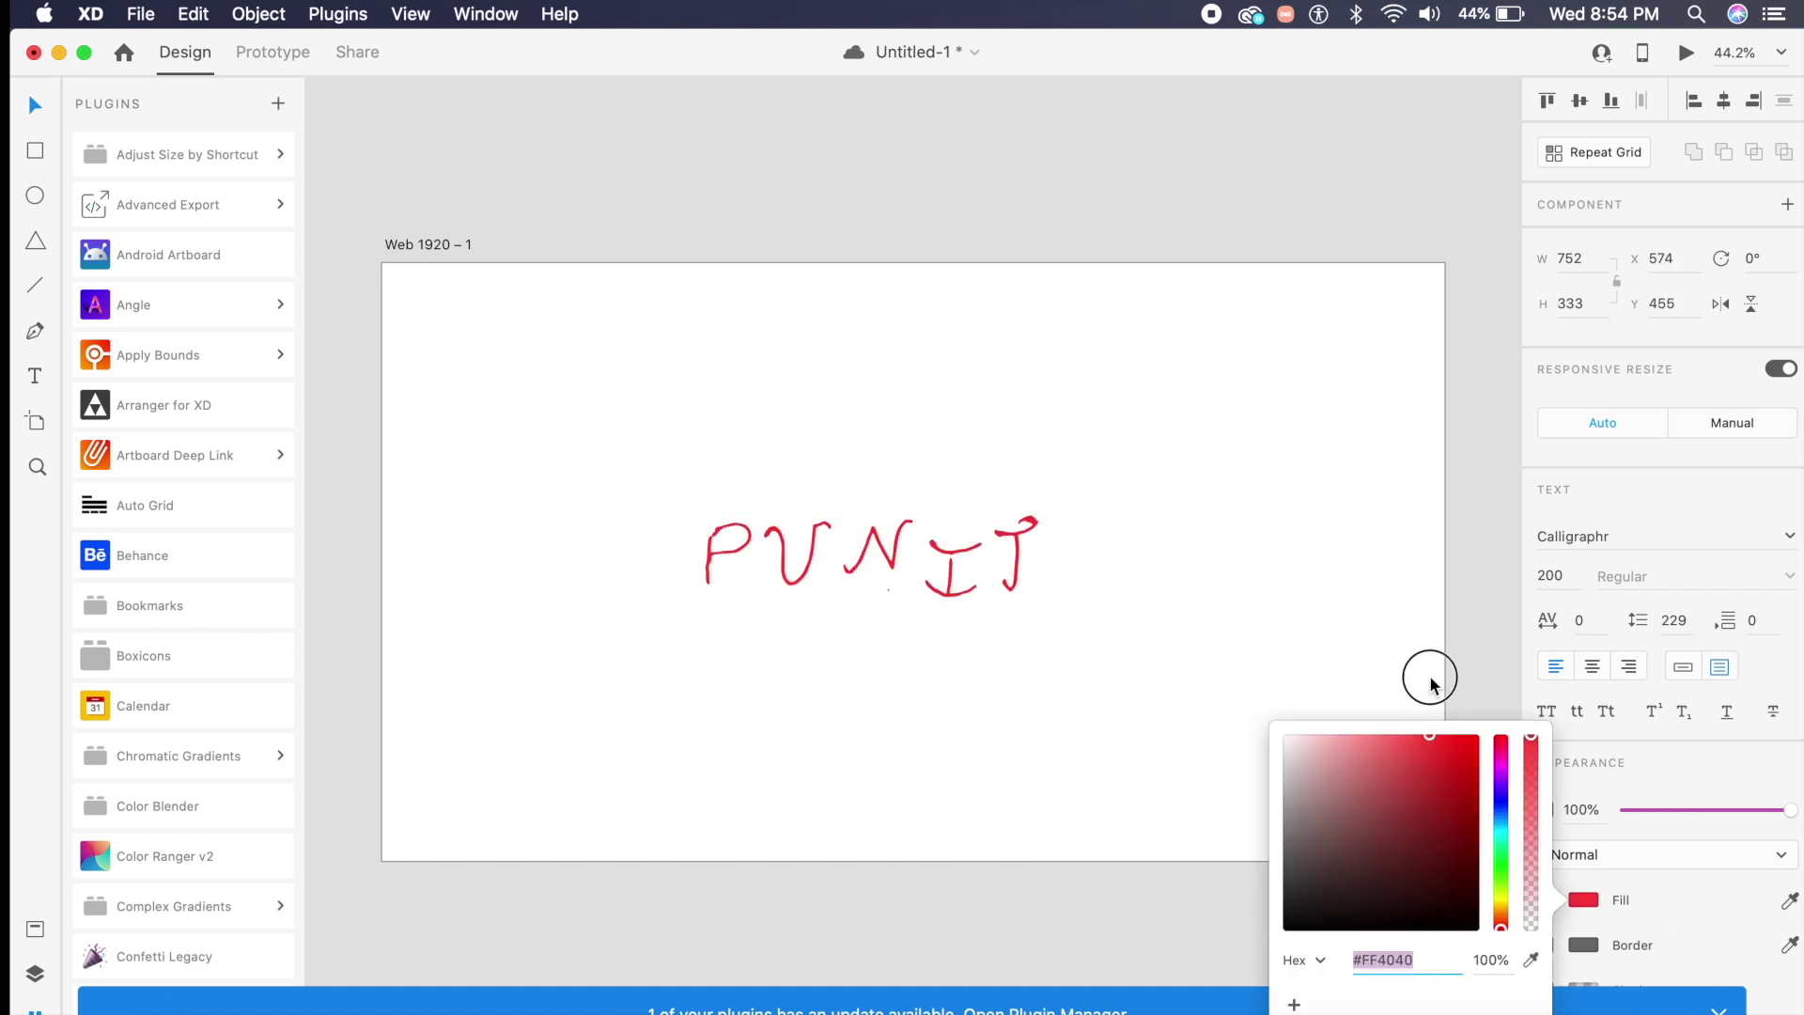
click(1245, 492)
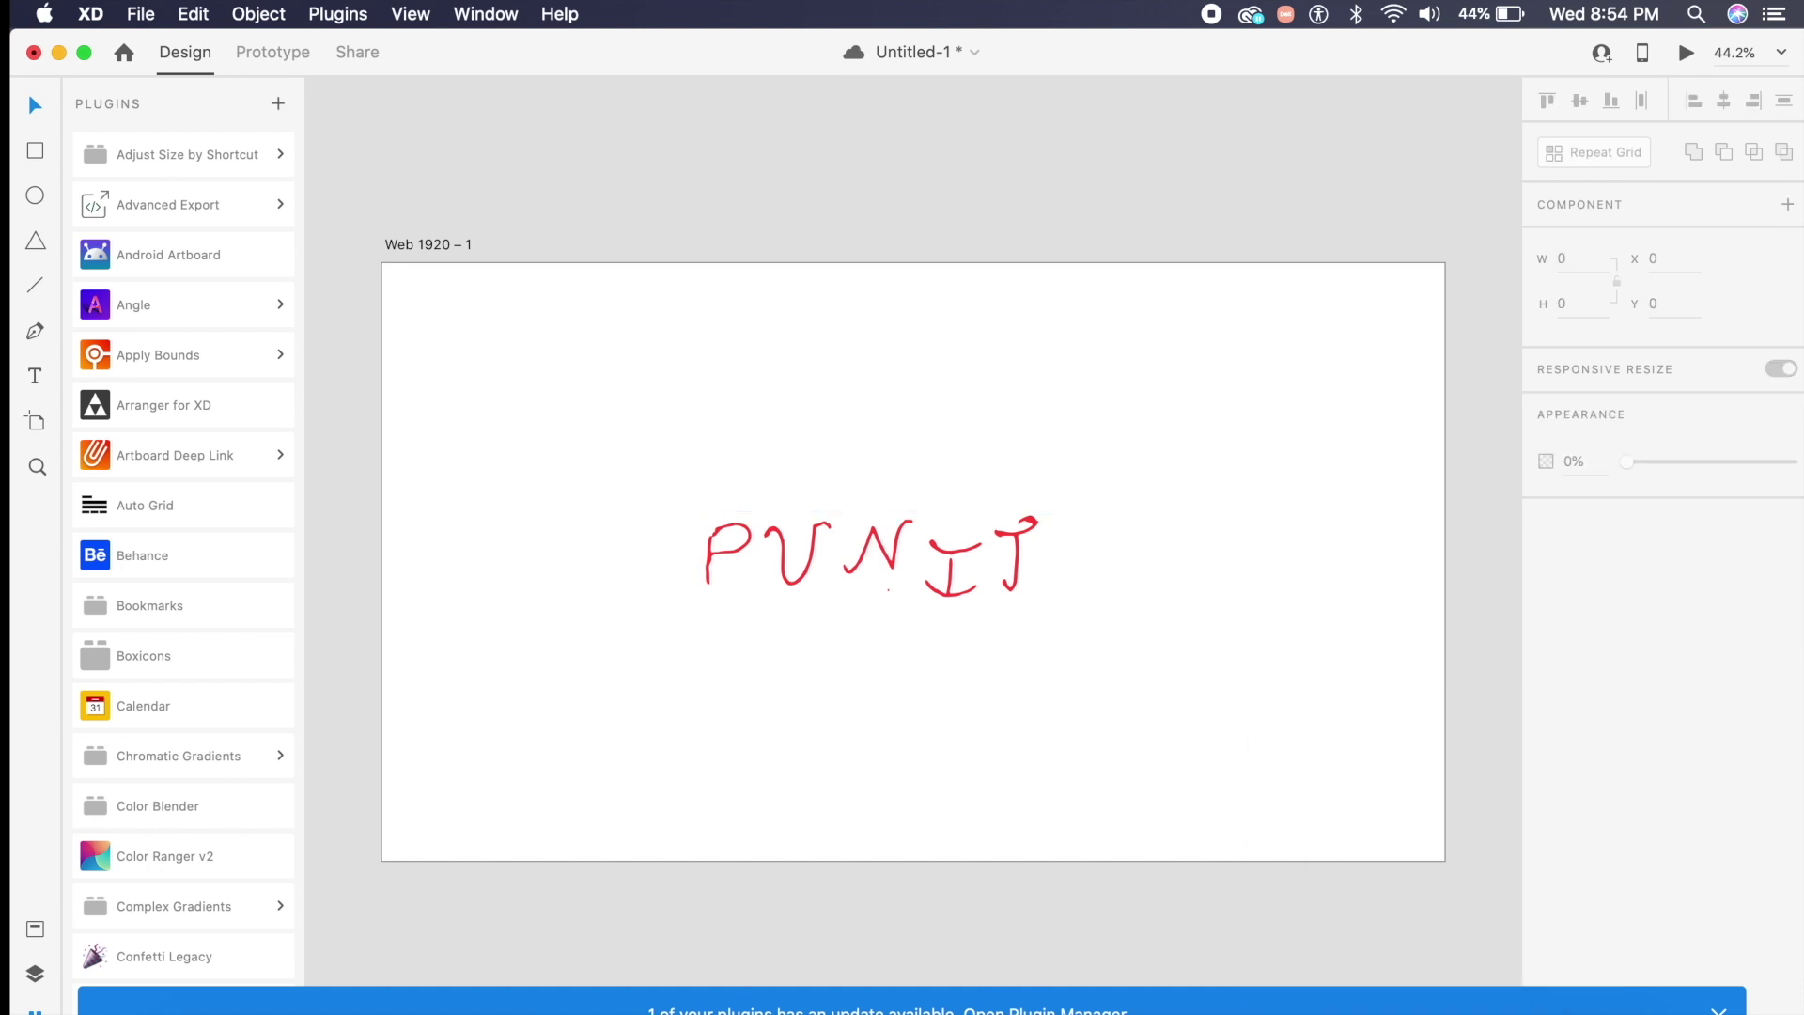
- Back in Firefox, sign in to Prototypo with Google
click(547, 991)
scroll(716, 565, up, 3)
scroll(716, 565, up, 5)
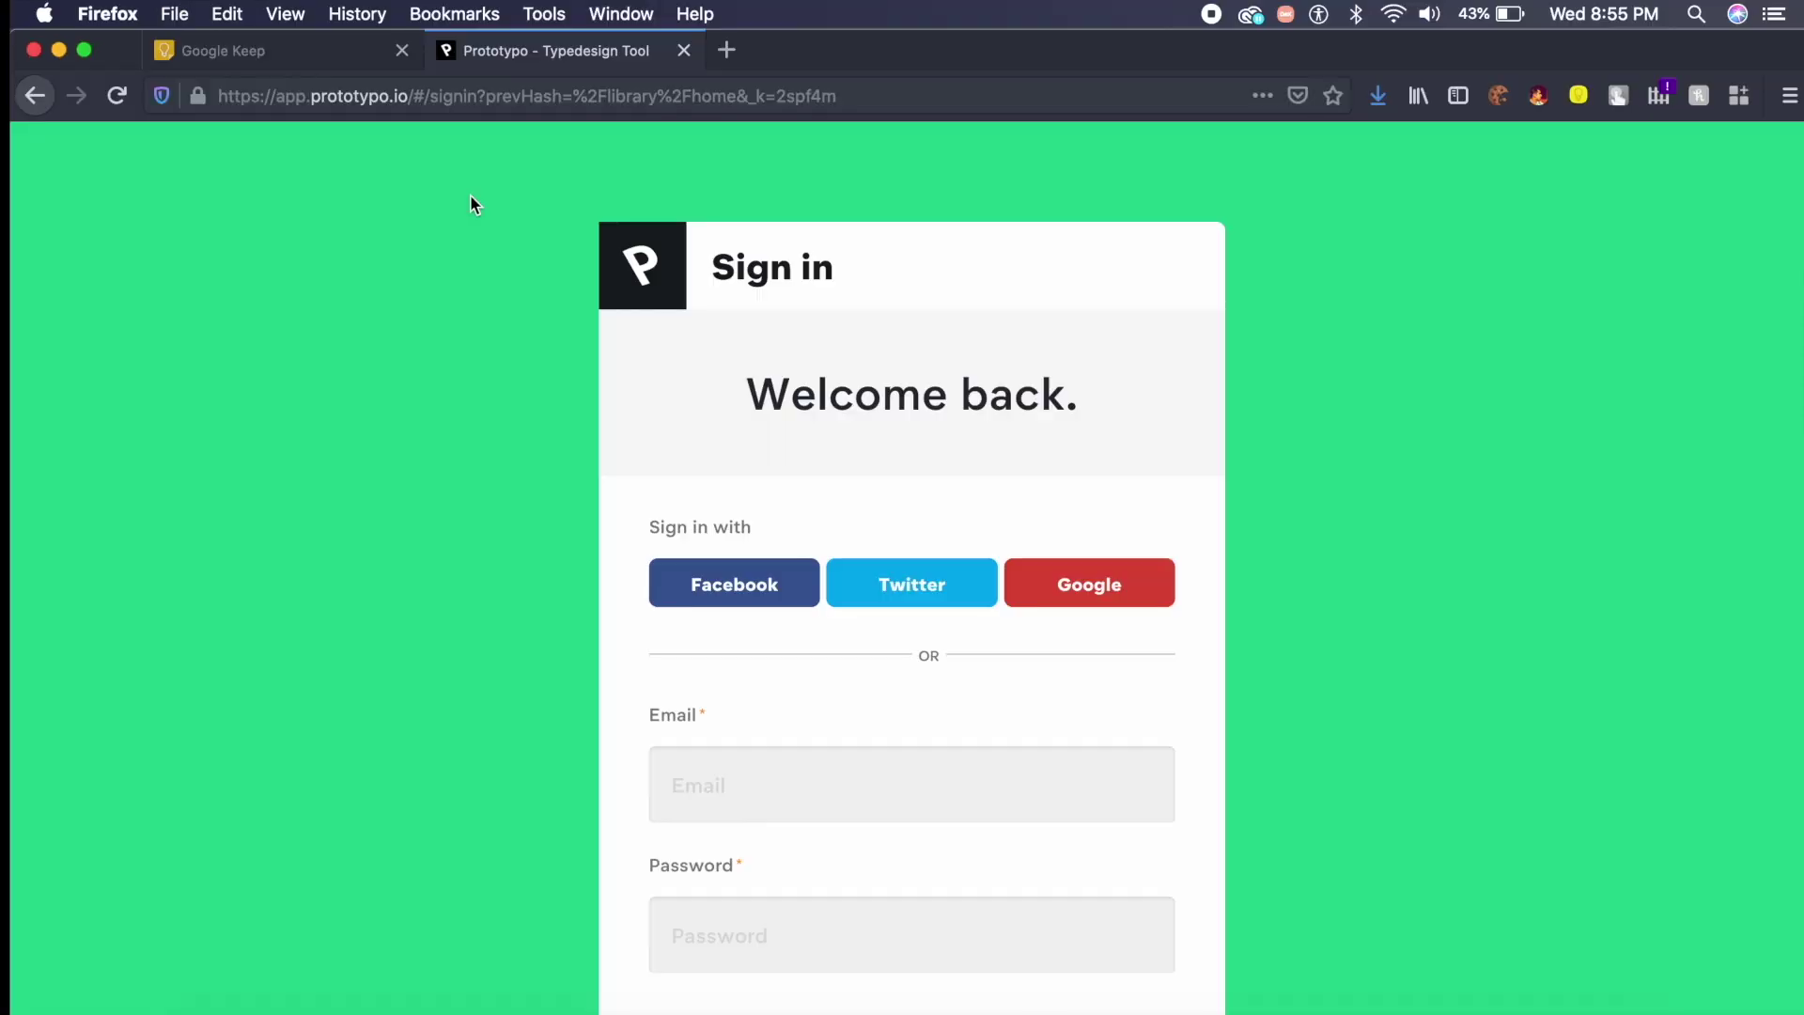
scroll(790, 323, down, 1)
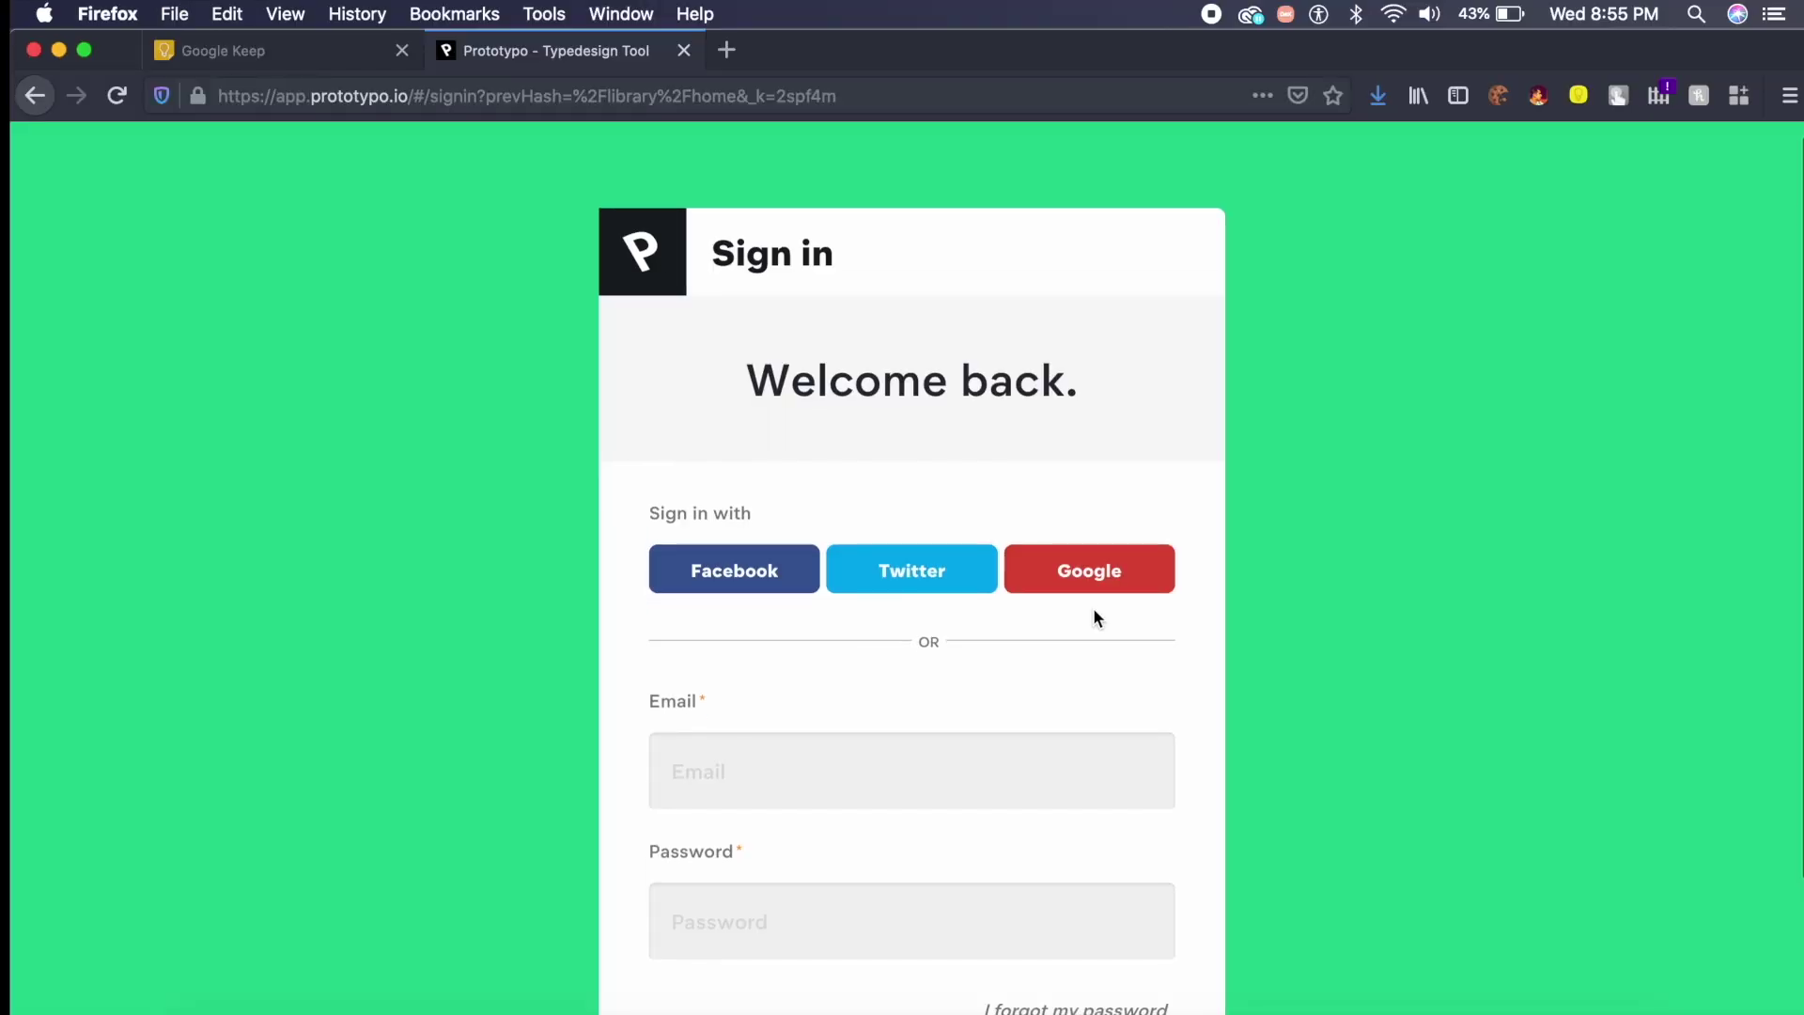
click(1079, 592)
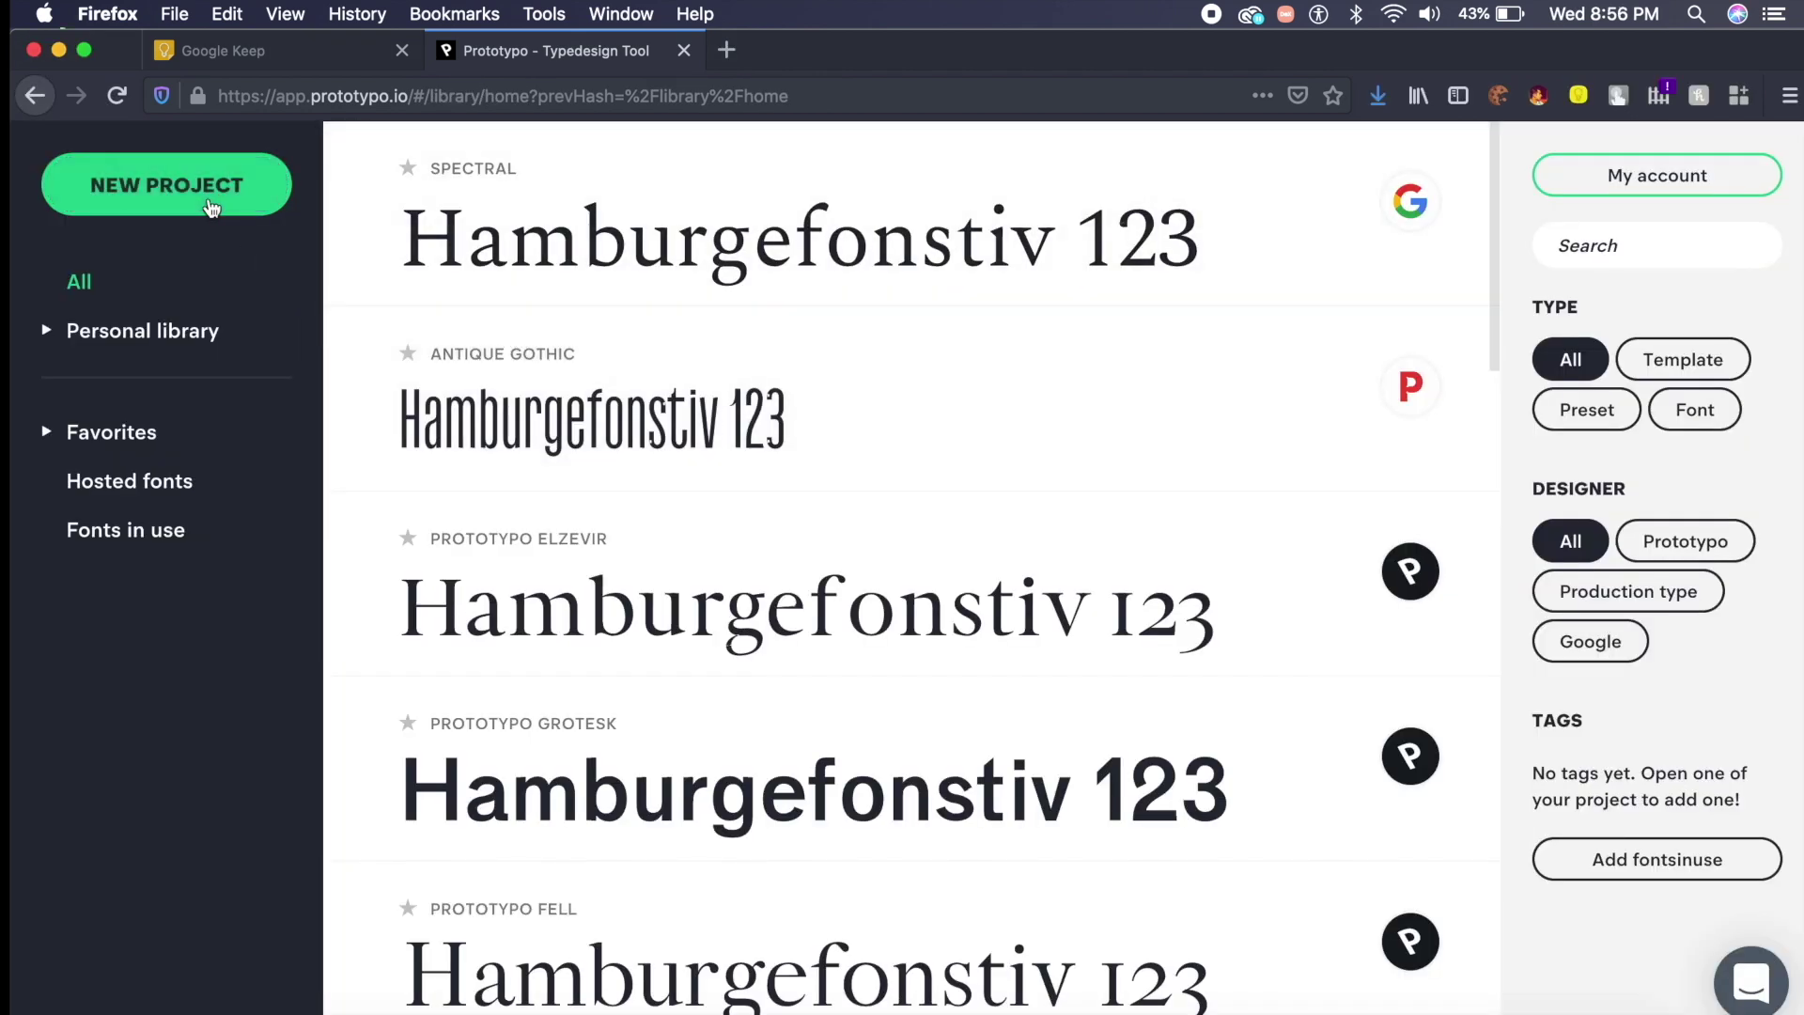
- Start a new Prototypo project based on the Chunk Slab preset
click(212, 205)
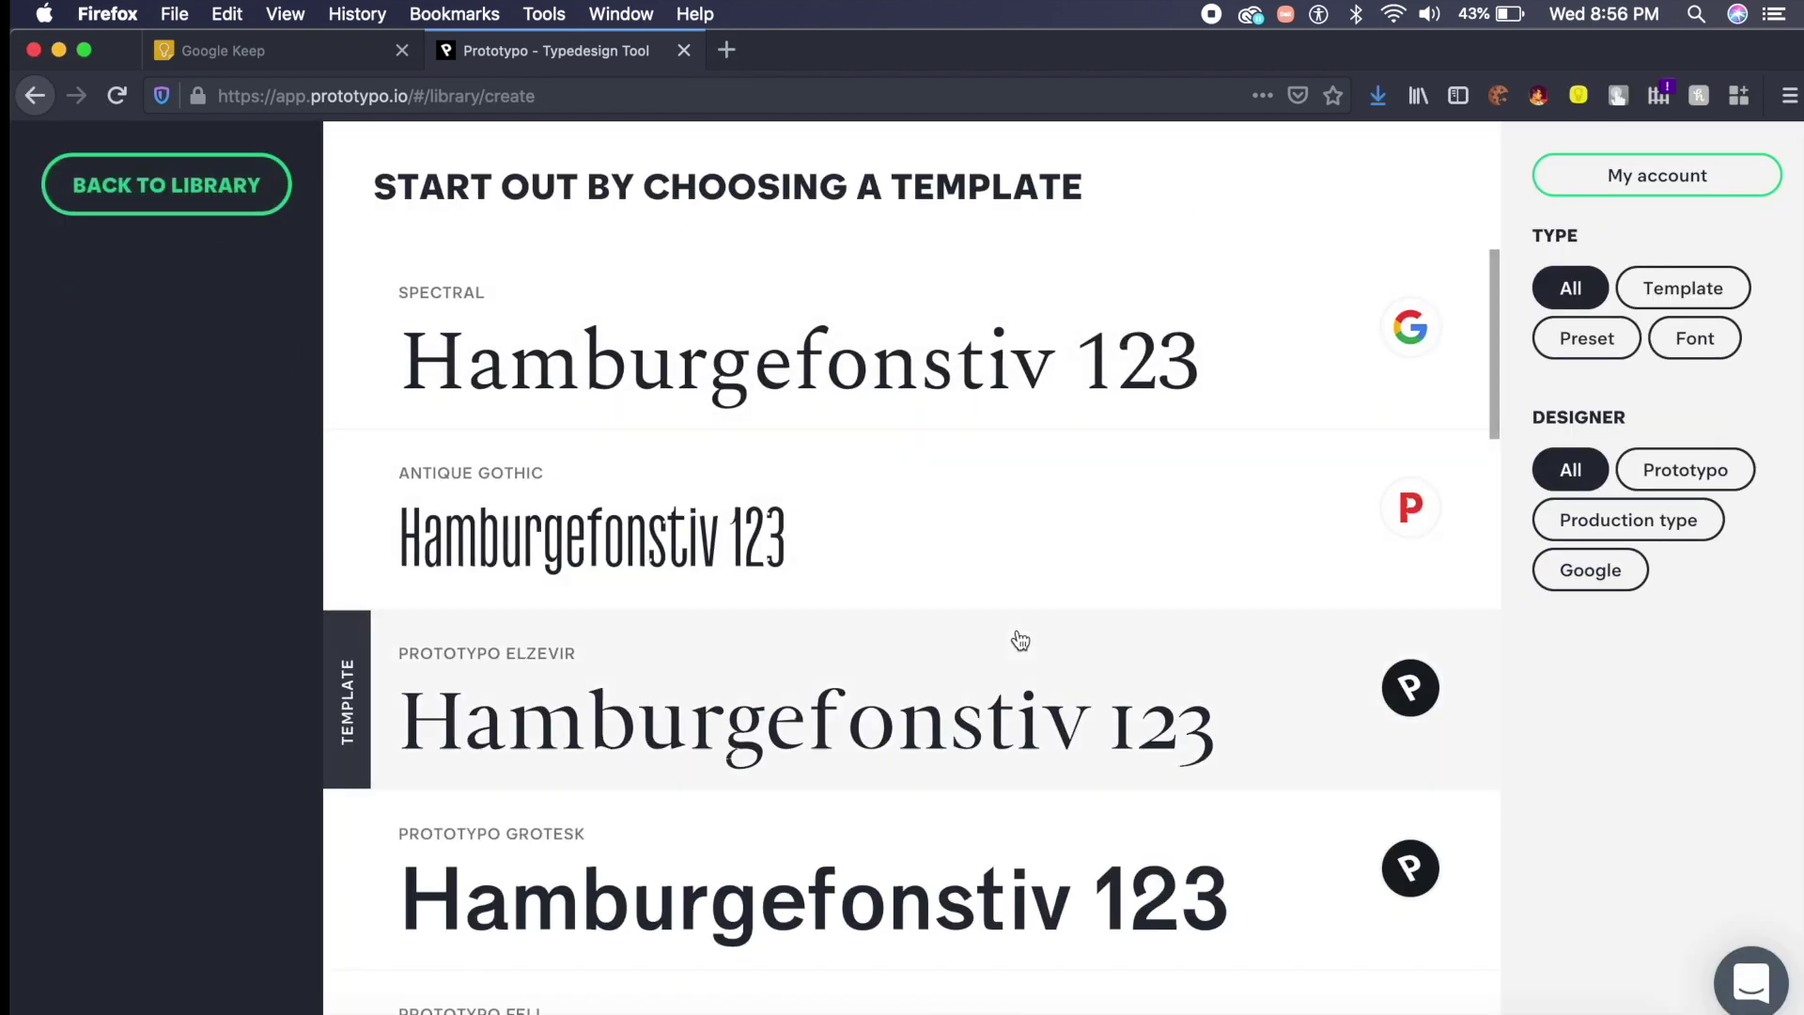
scroll(1021, 640, down, 20)
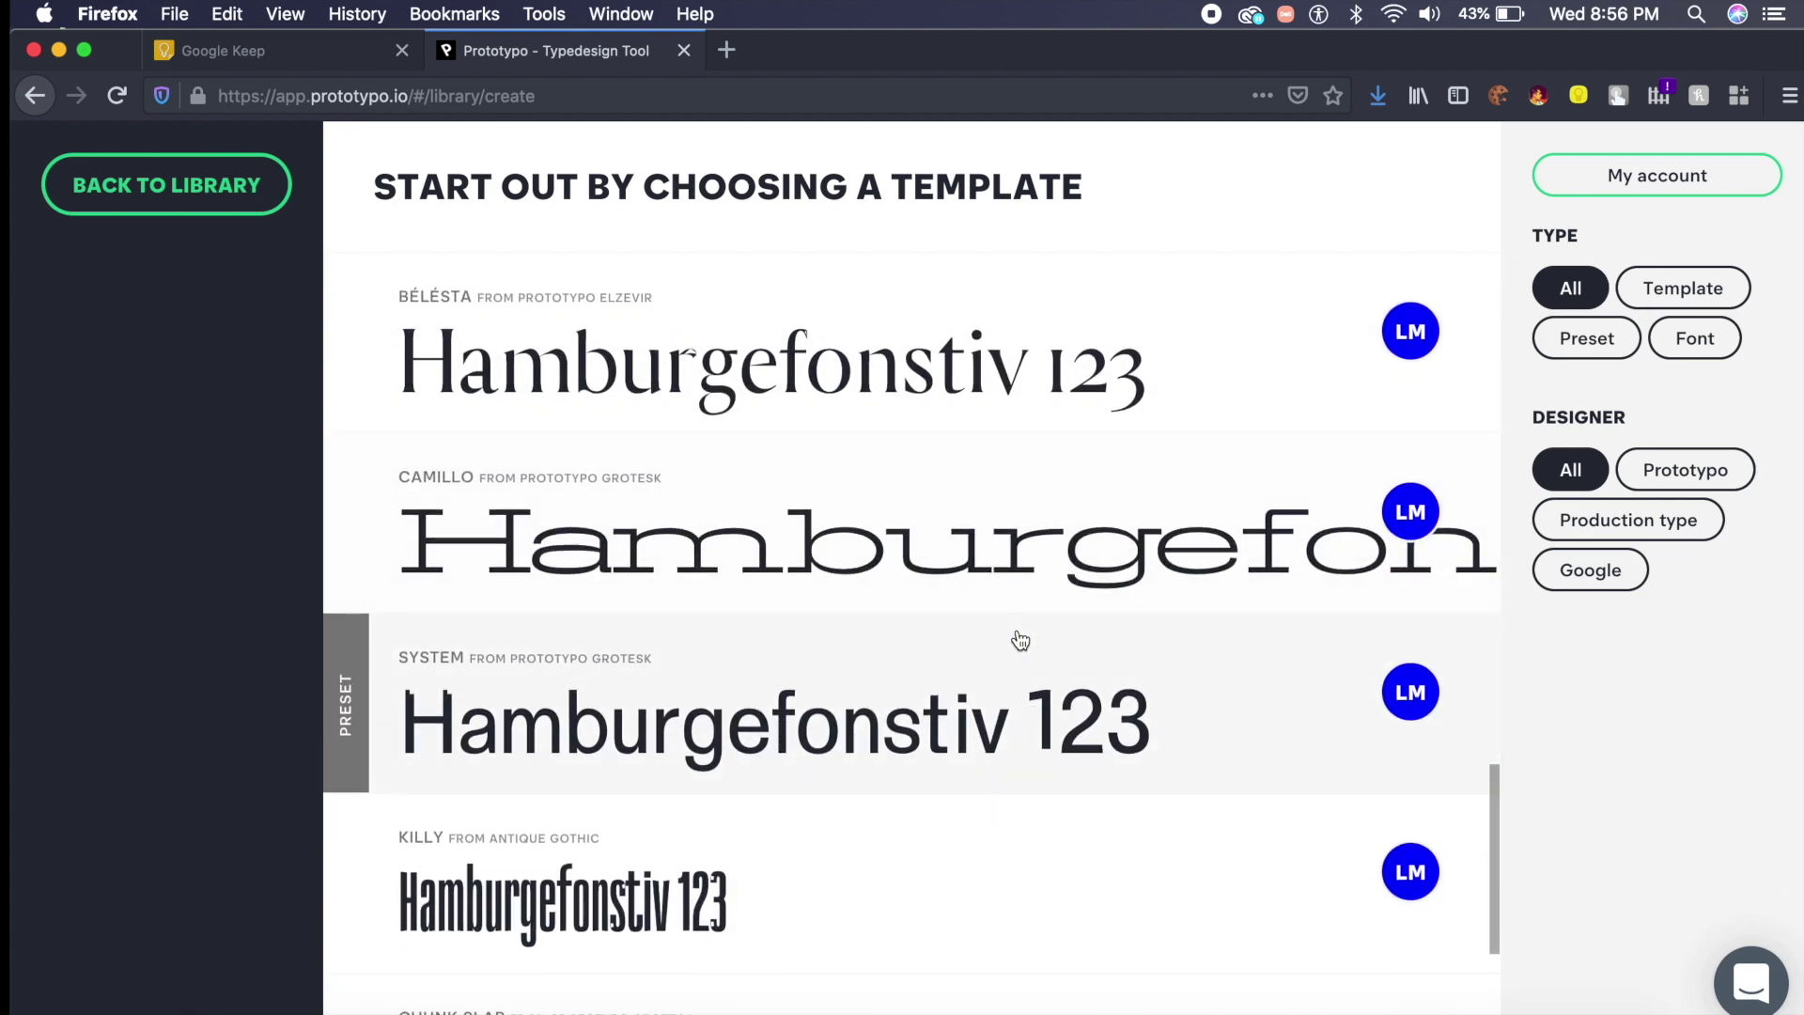
scroll(1021, 641, down, 4)
click(1020, 640)
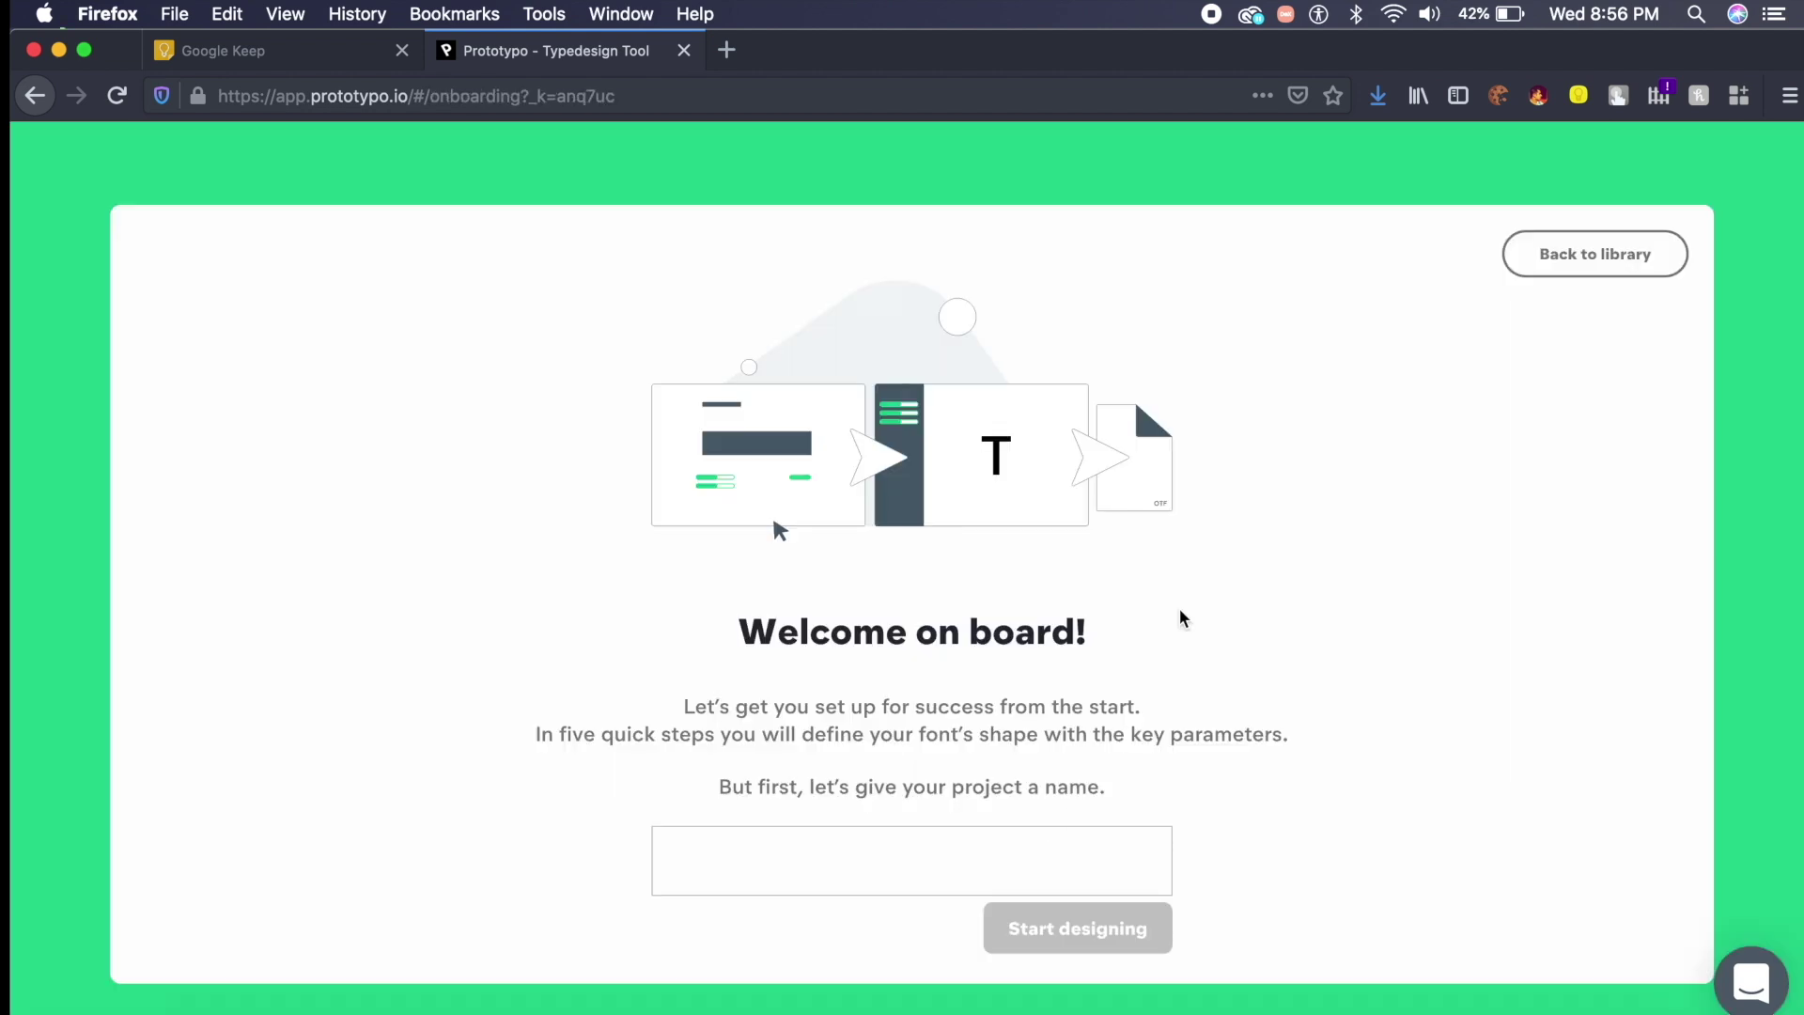
- Name the project punit, then raise the x-height and widen the letters
text(punit)
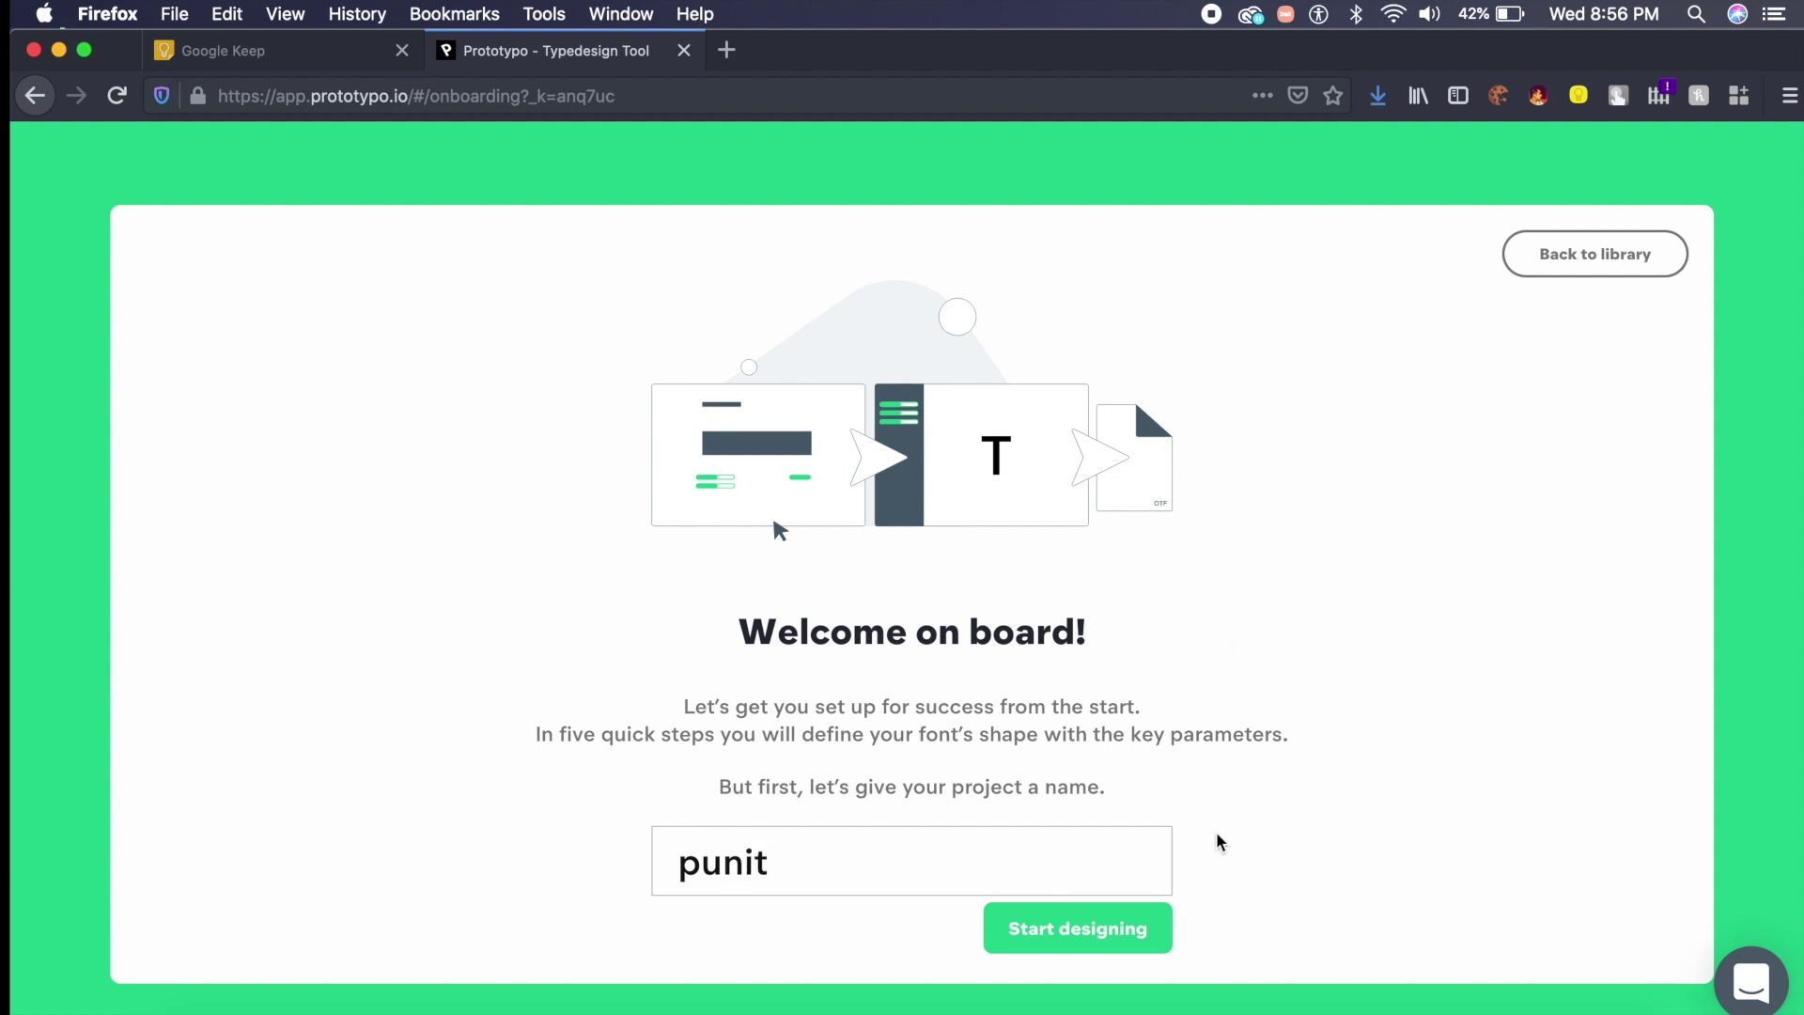
key(Return)
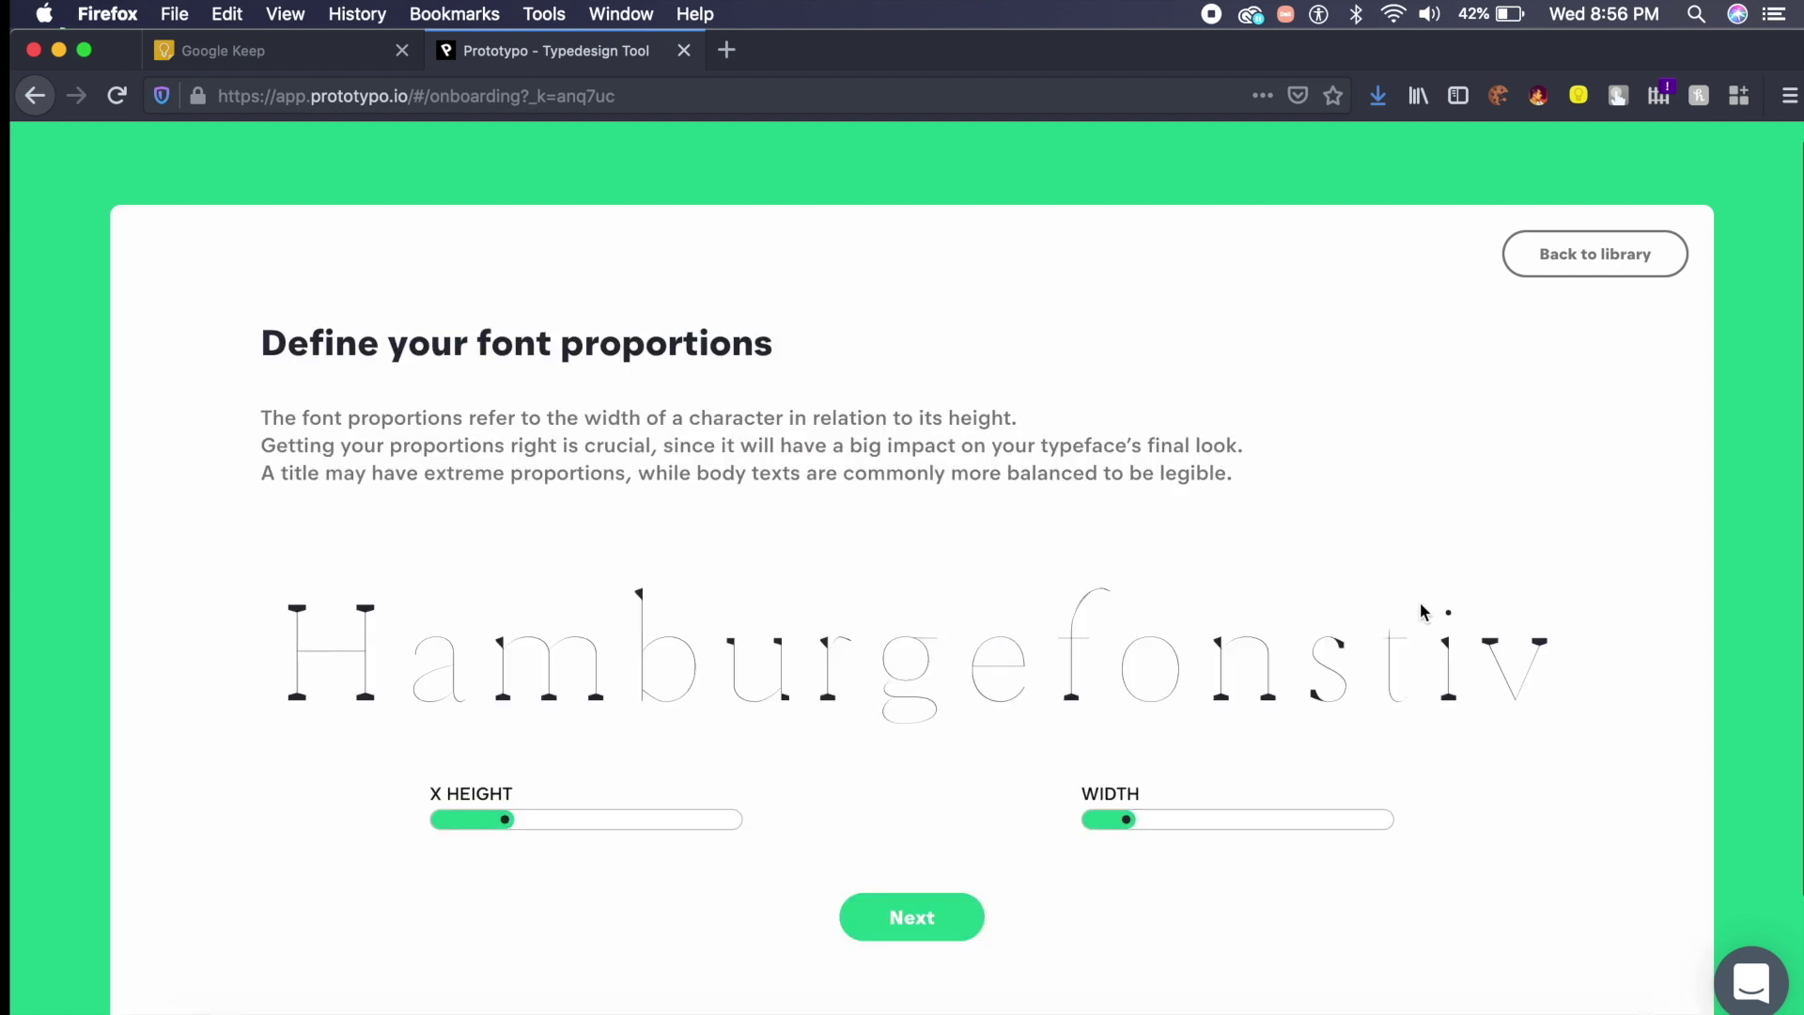
scroll(1424, 612, down, 2)
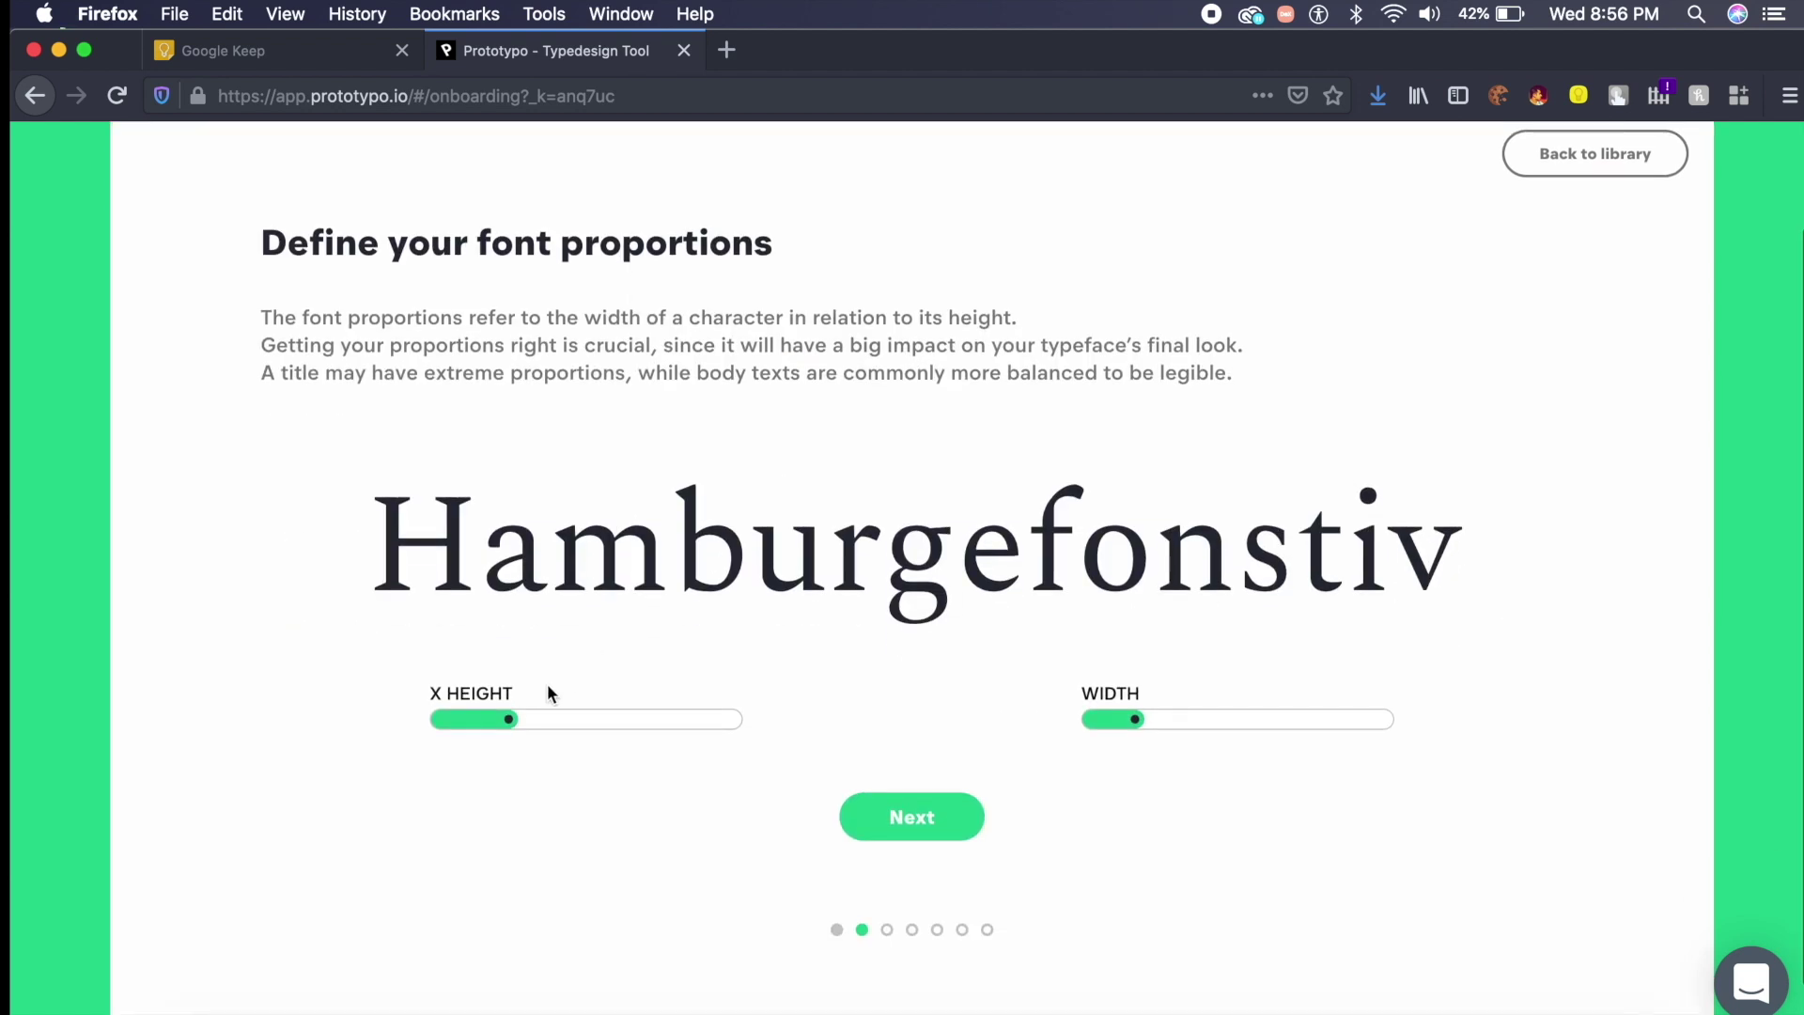
drag(516, 721, 582, 724)
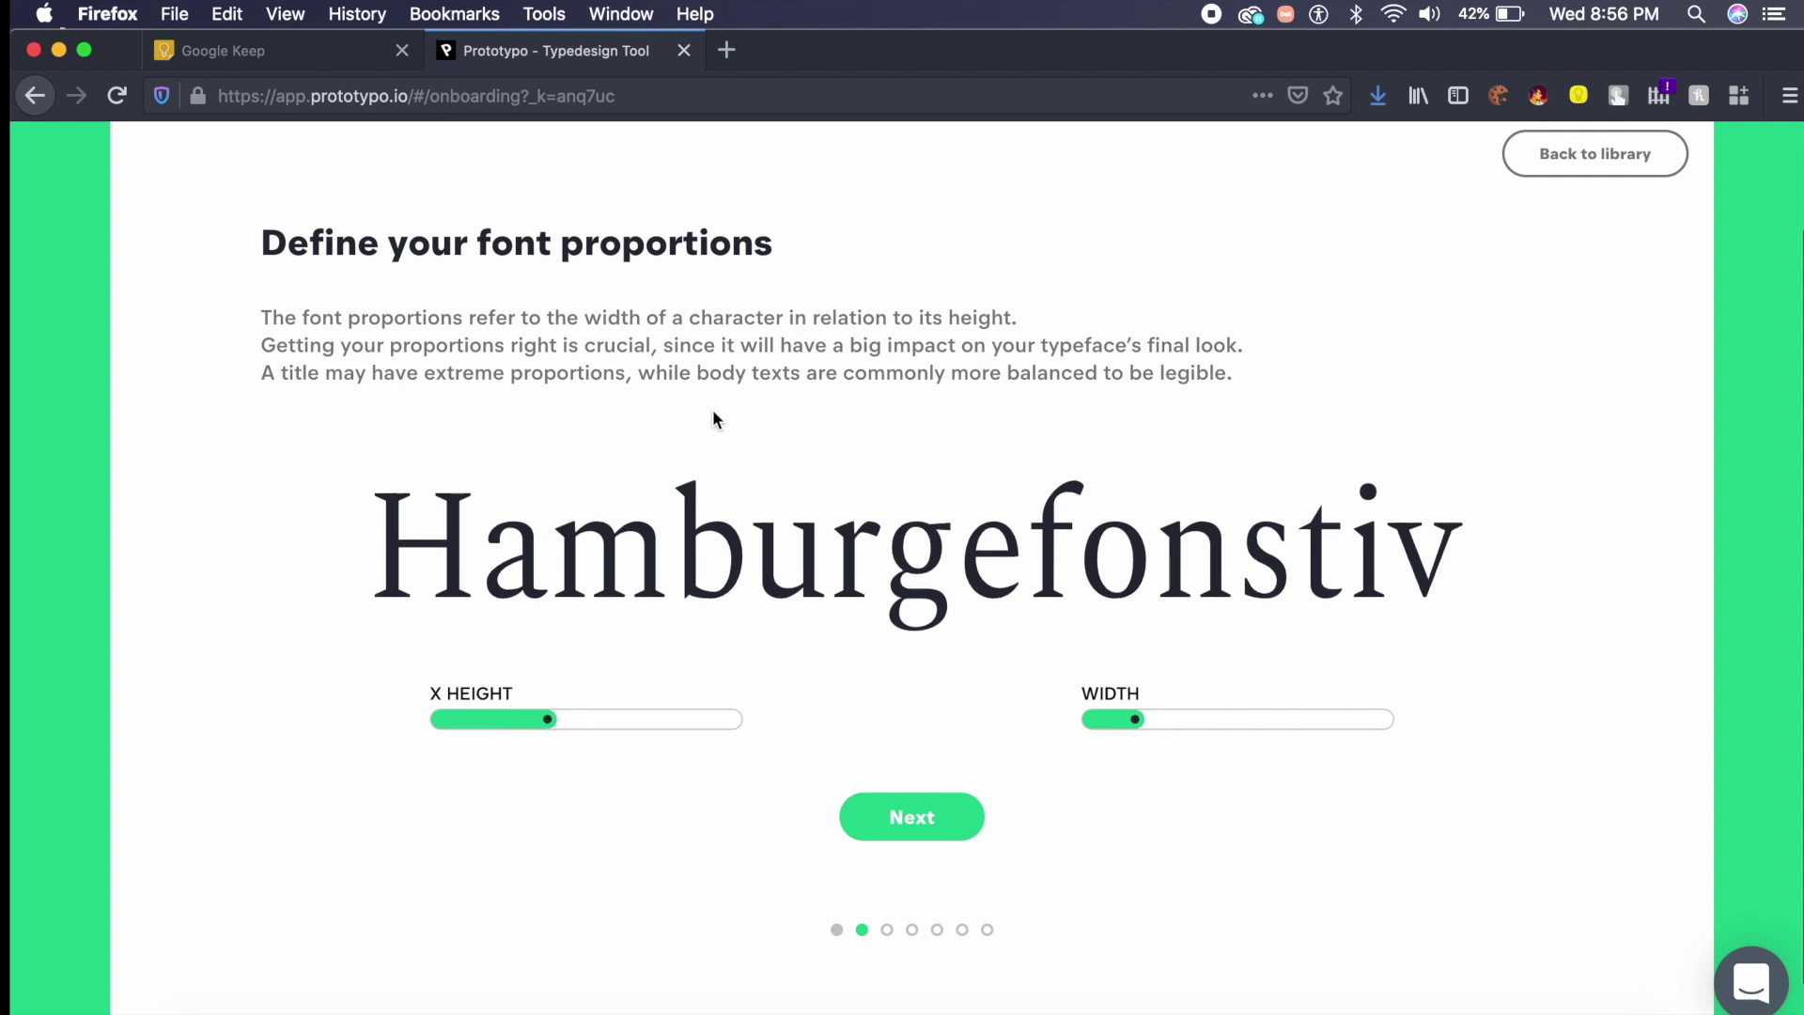
drag(1133, 723, 1240, 733)
click(911, 817)
- Thicken the letters, max out the contrast, and finish setup into the glyph editor
drag(576, 722, 737, 724)
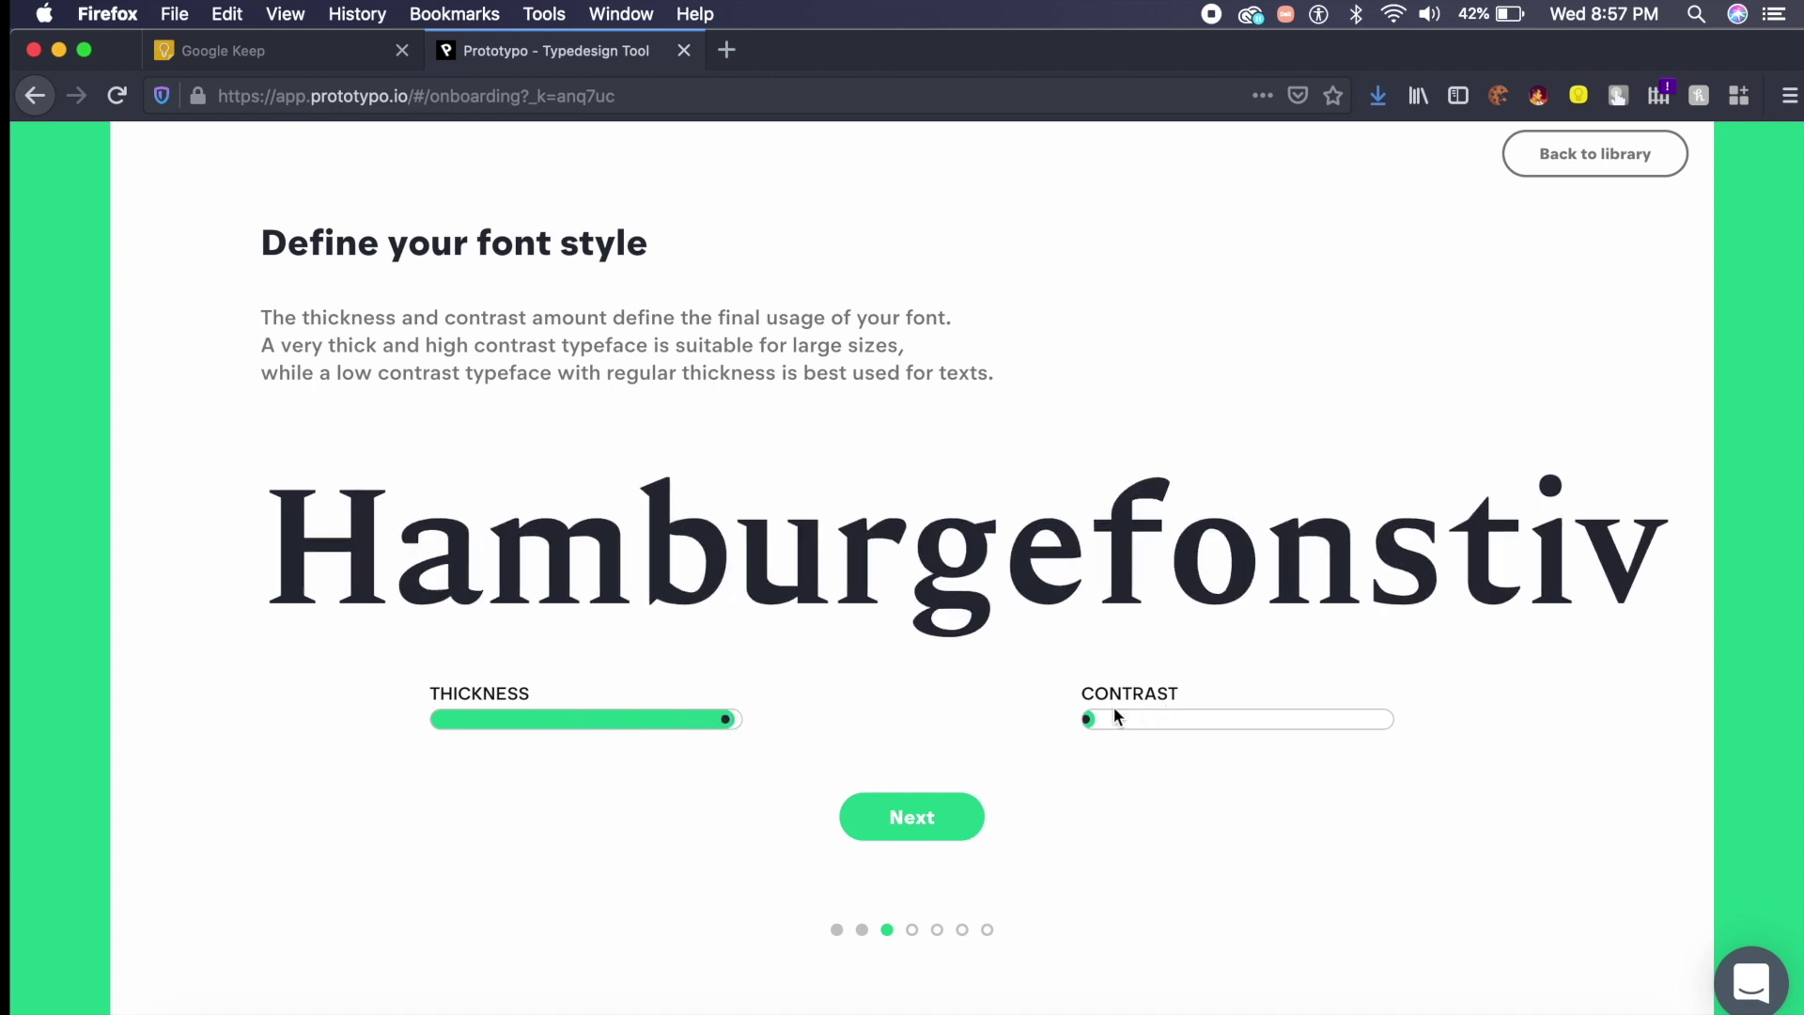
drag(1090, 719, 1413, 731)
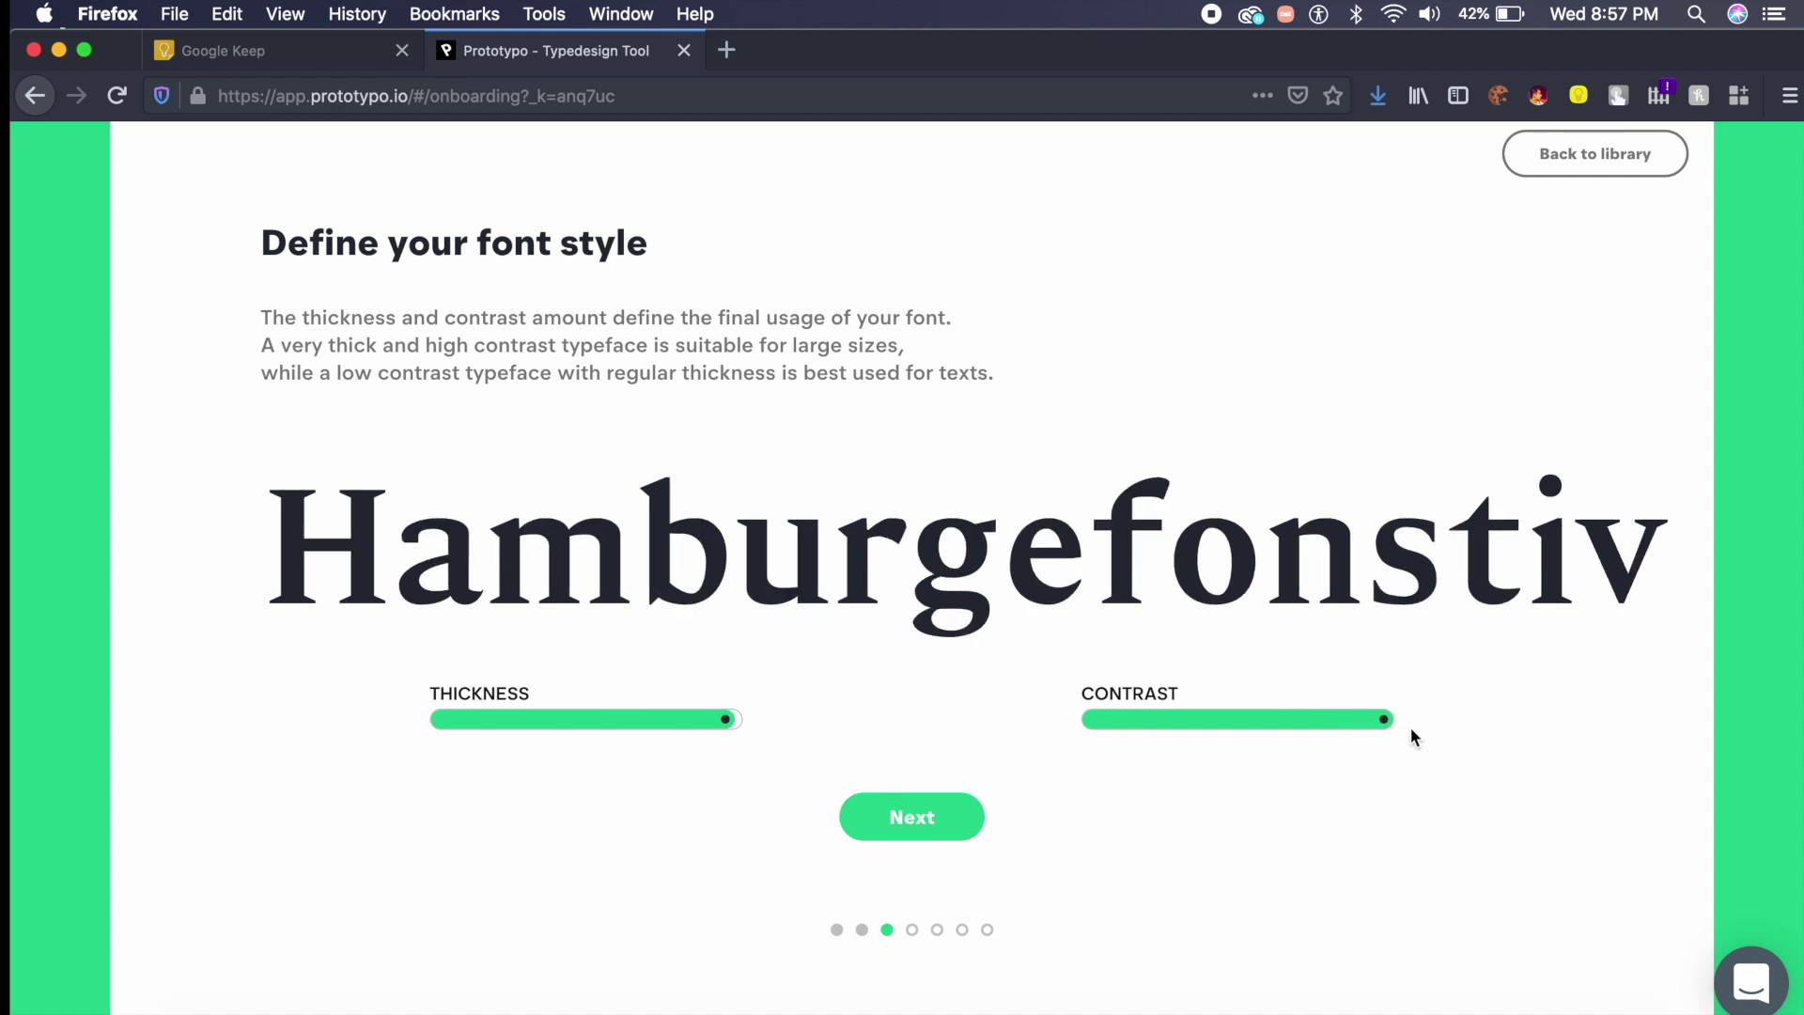
click(926, 829)
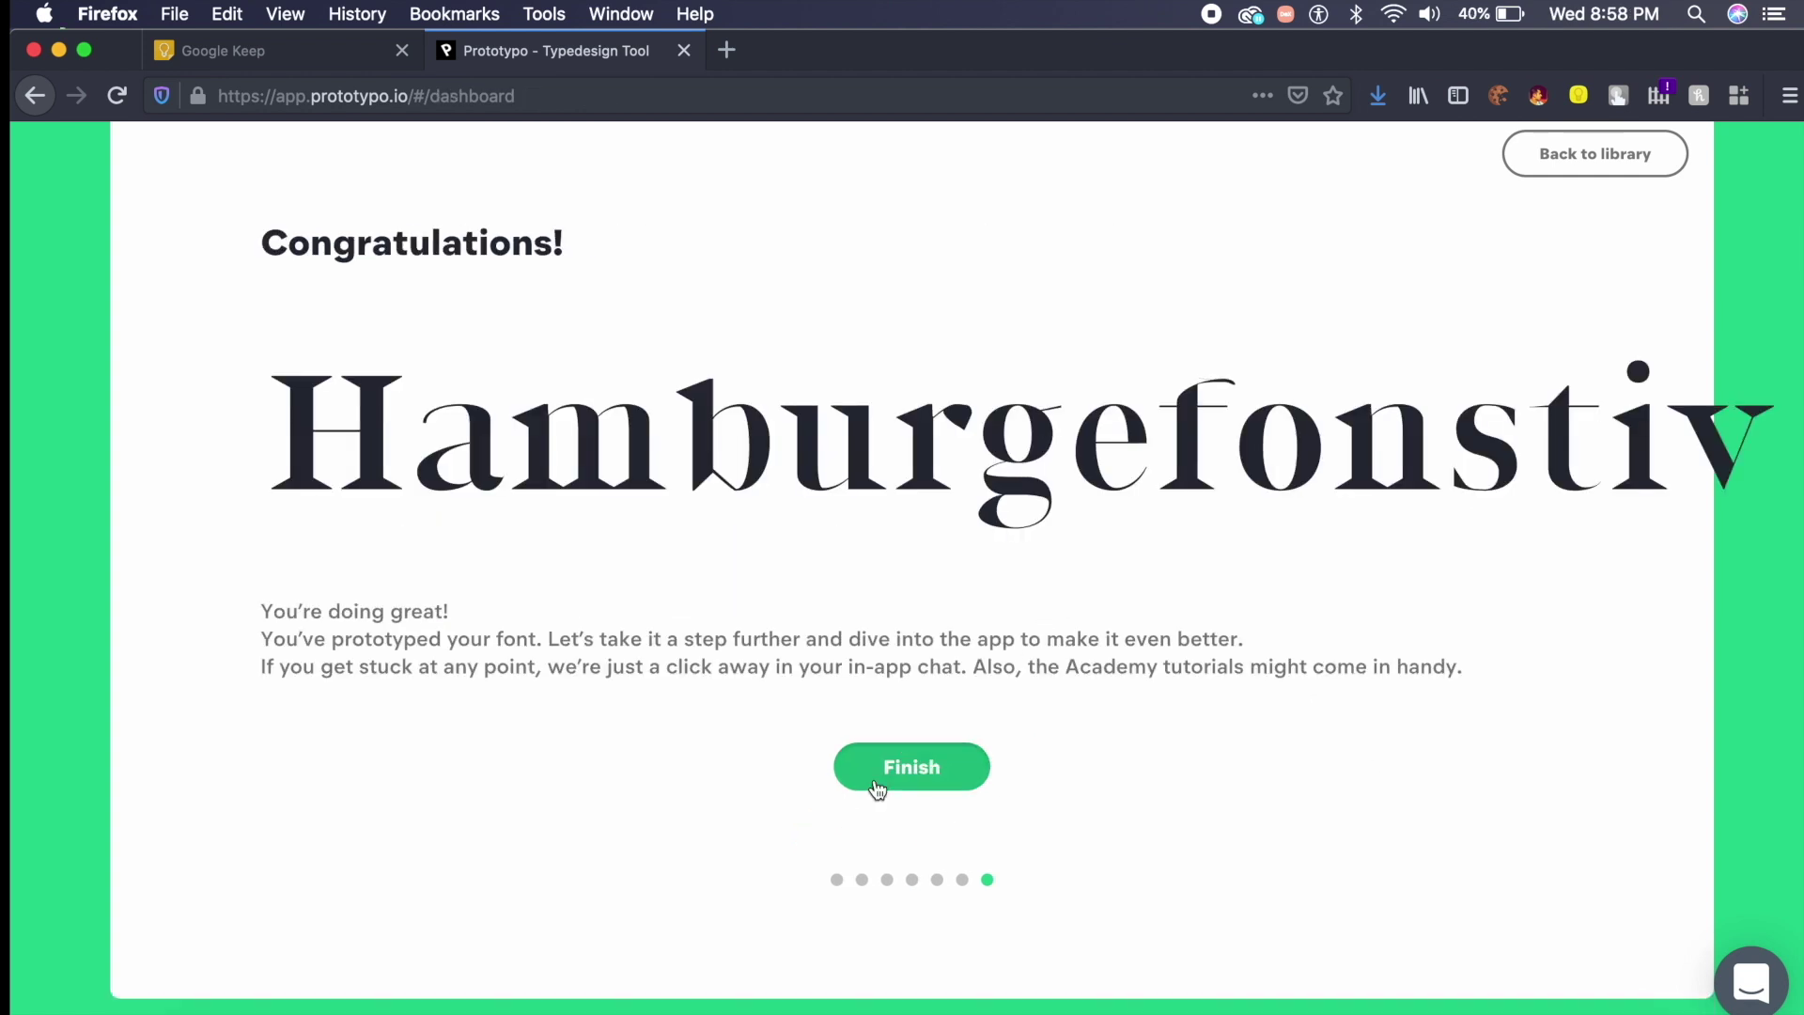
click(876, 786)
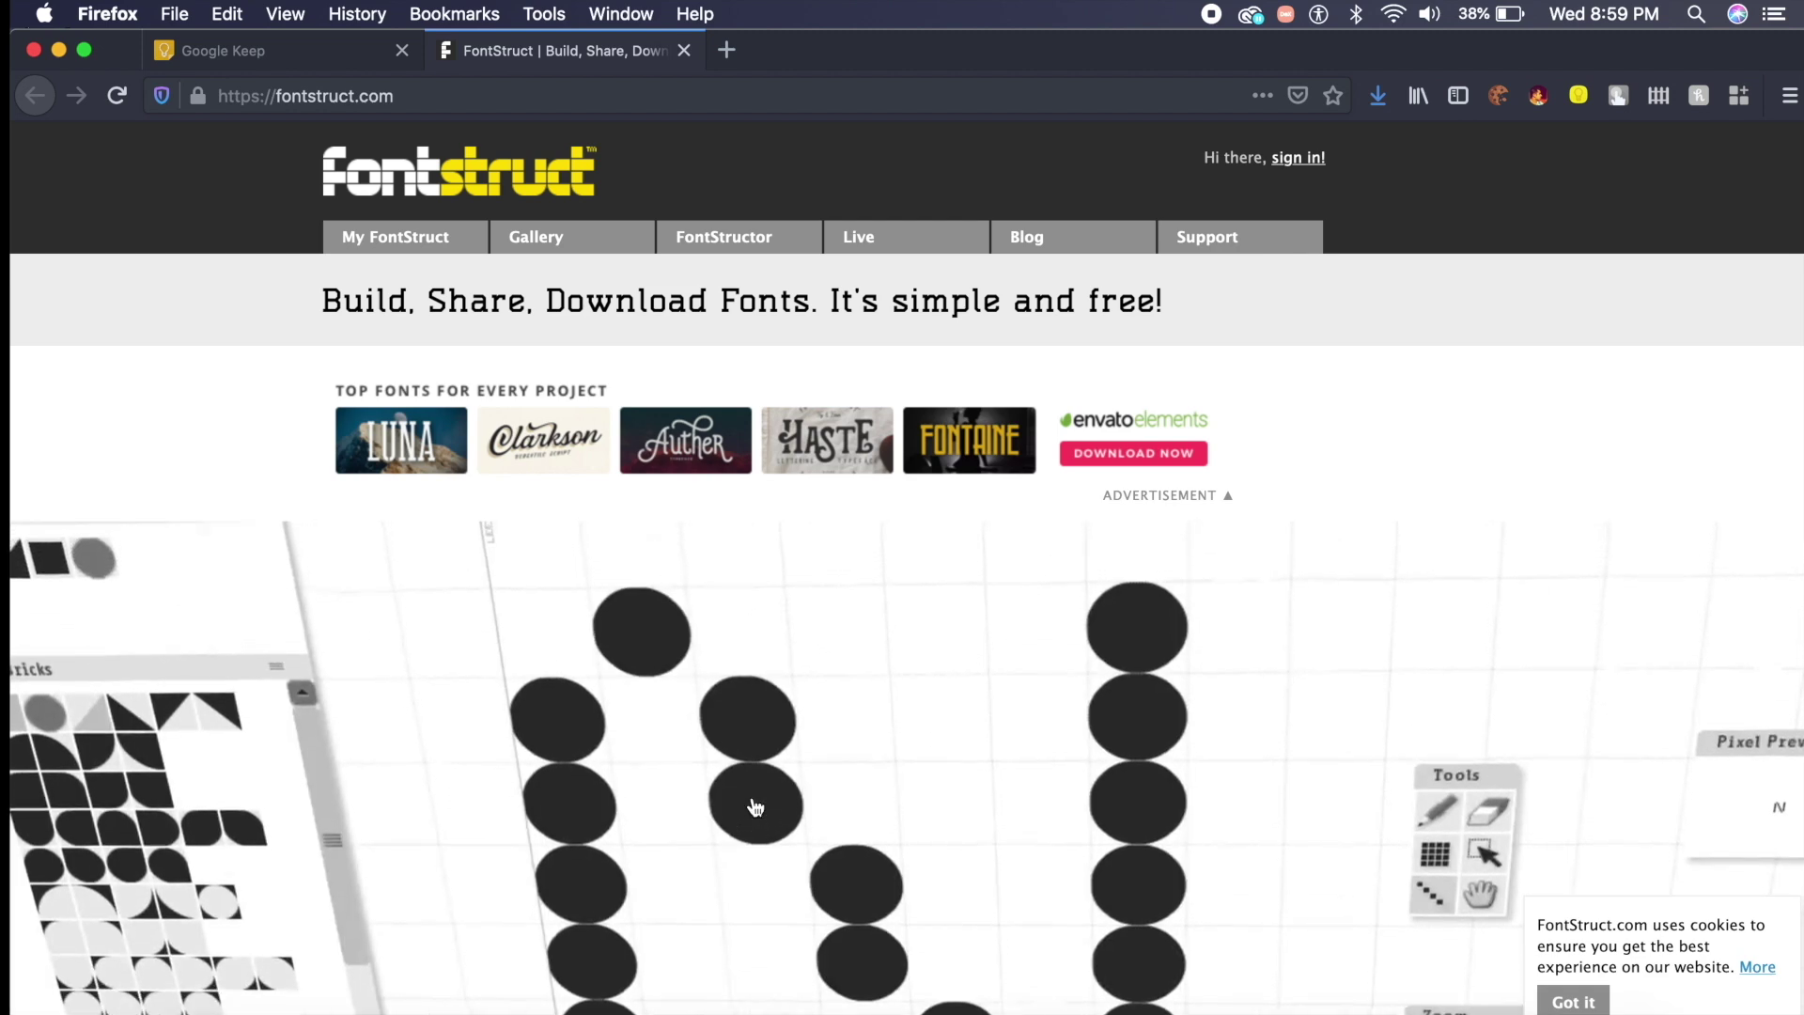
- Sign in to FontStruct via its sign-up page and bring up the My FontStruct dropdown
scroll(755, 808, down, 2)
scroll(754, 808, down, 3)
scroll(733, 752, up, 2)
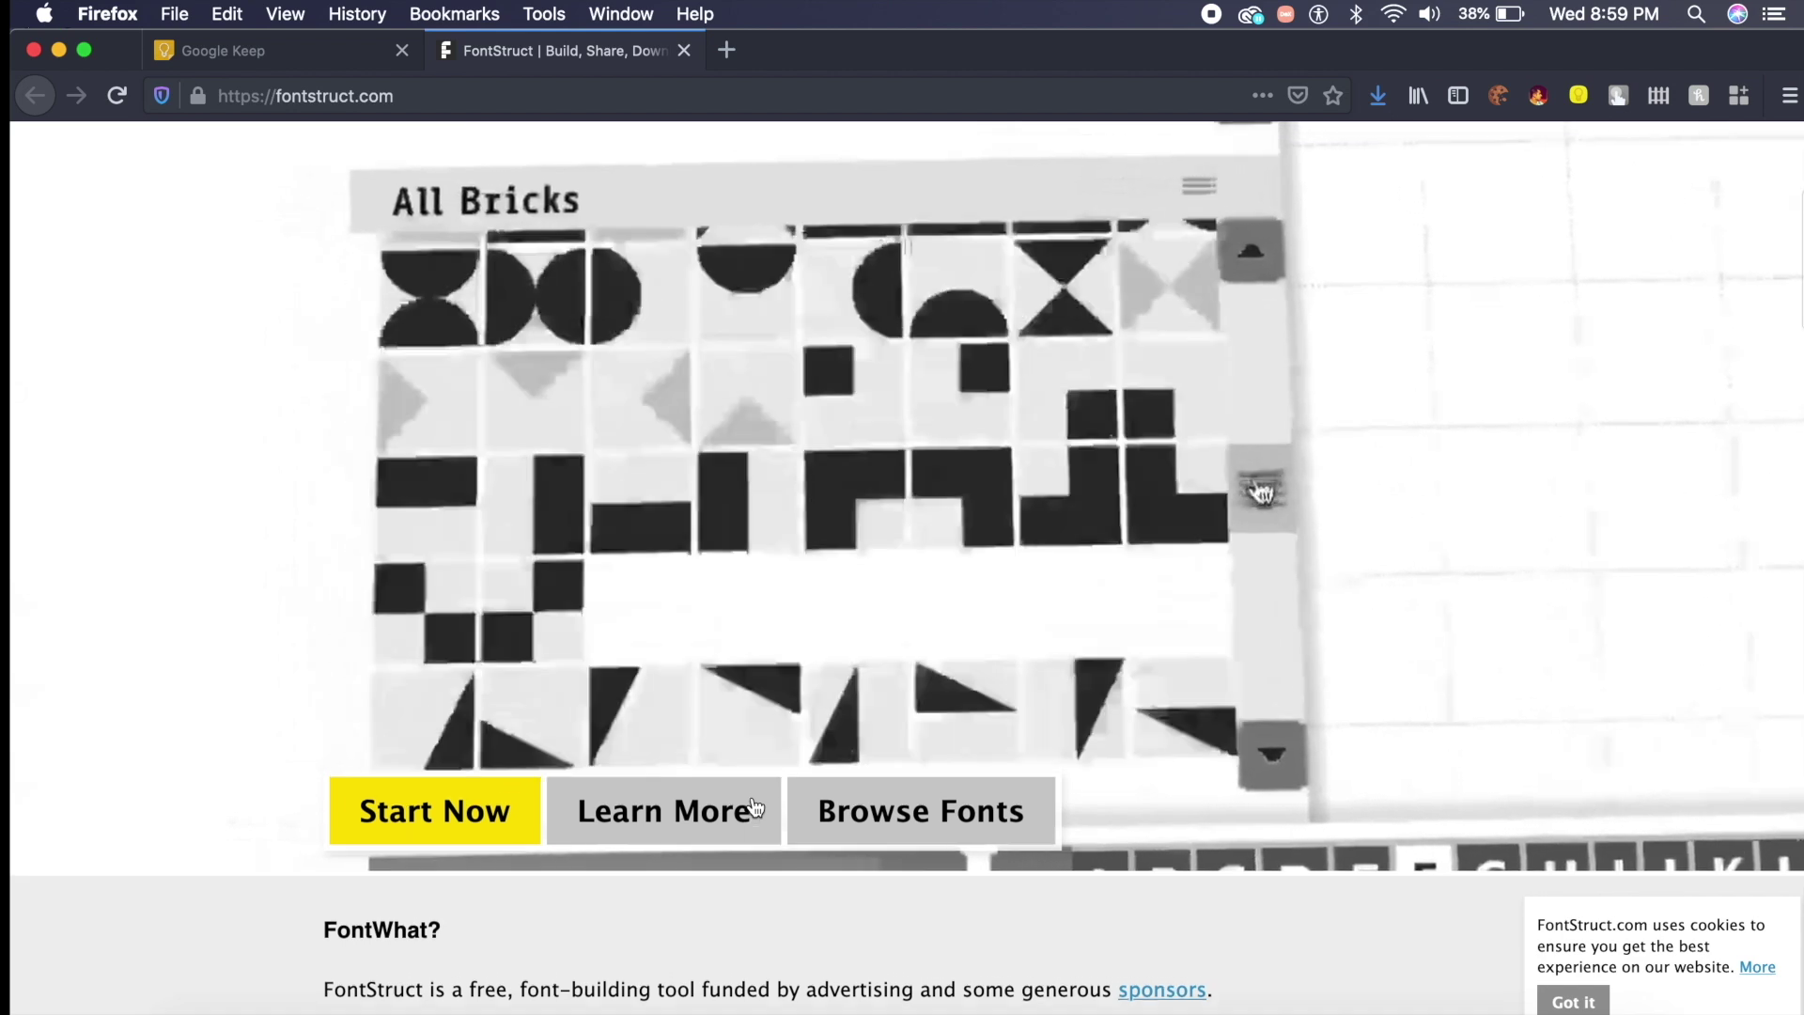
click(723, 601)
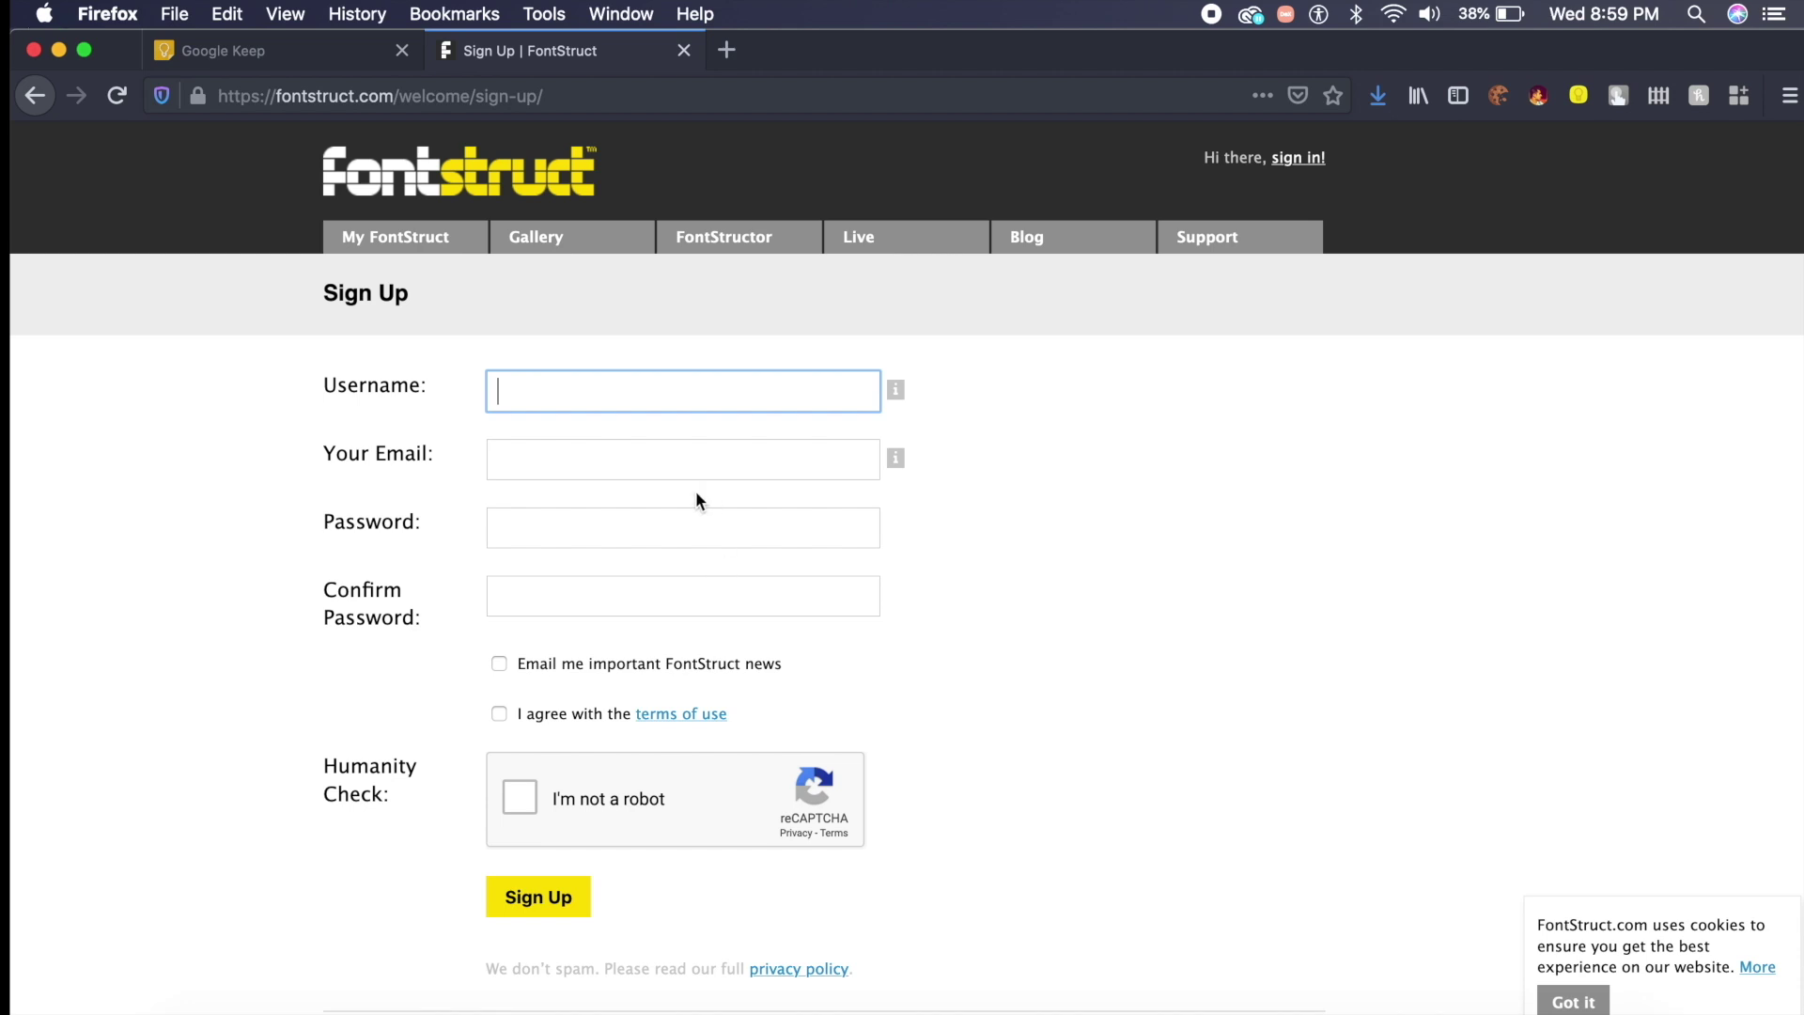
scroll(641, 496, down, 3)
scroll(641, 496, up, 3)
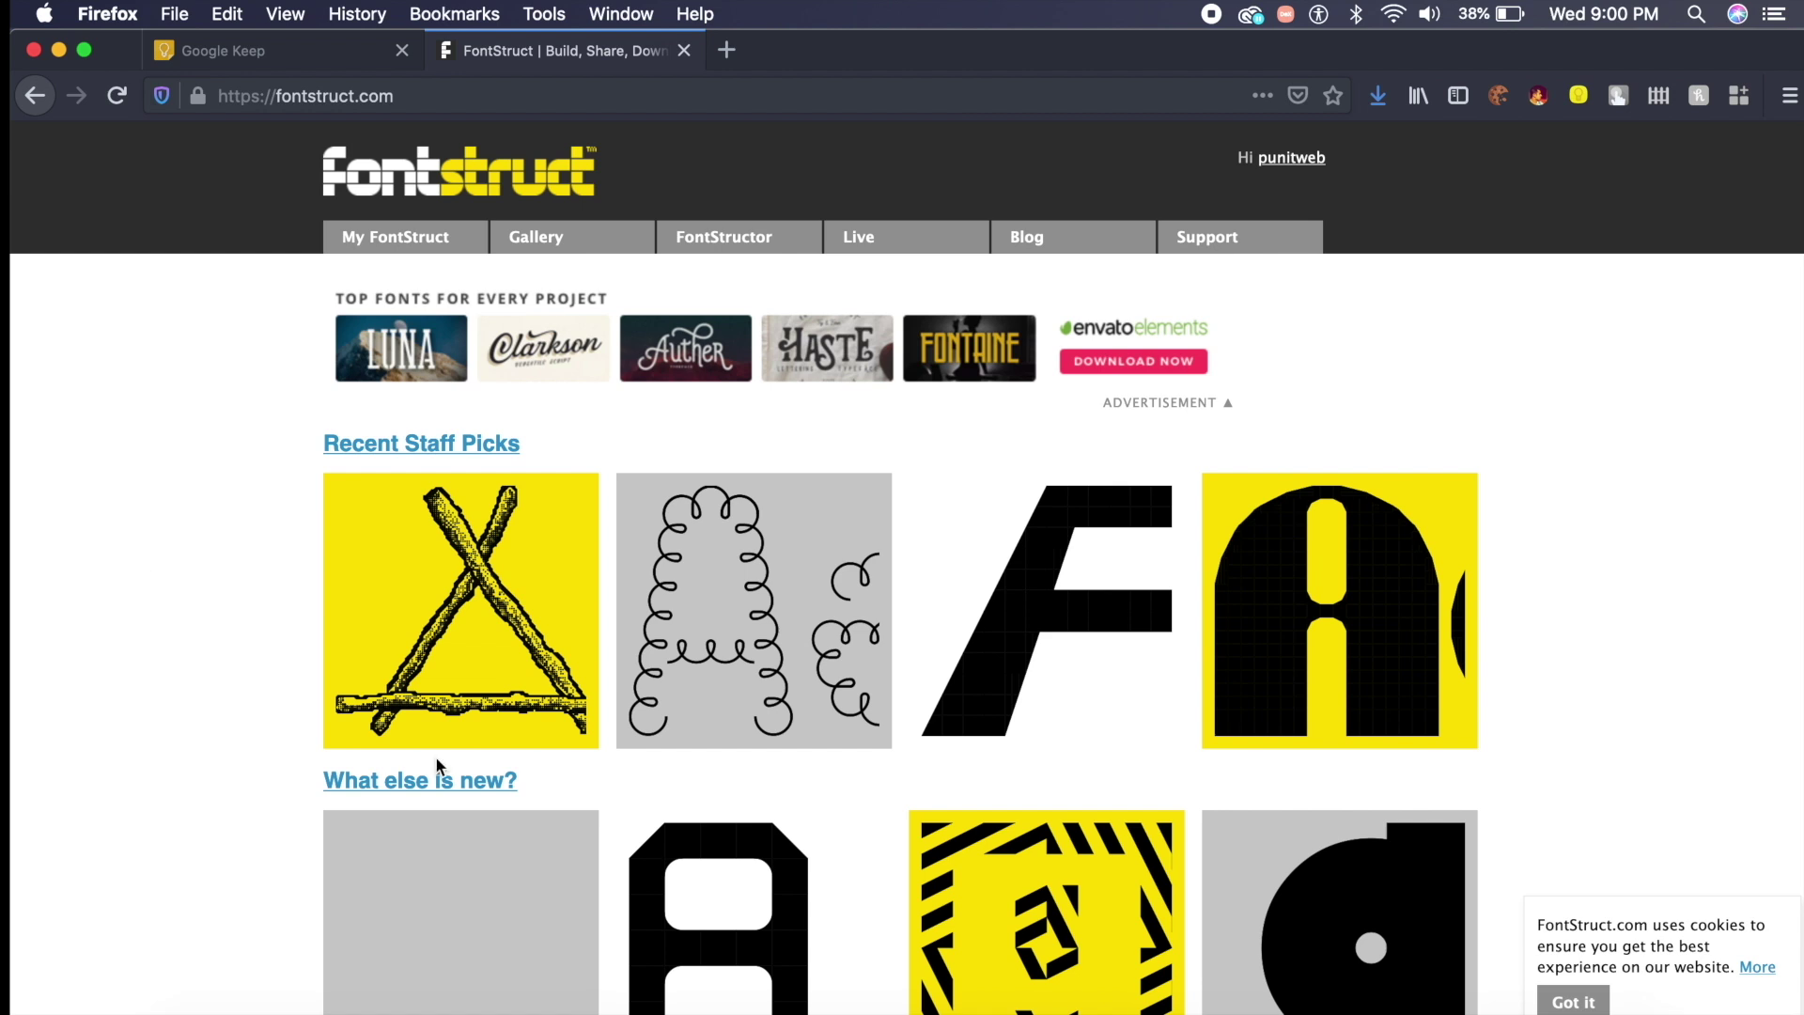
scroll(467, 635, down, 3)
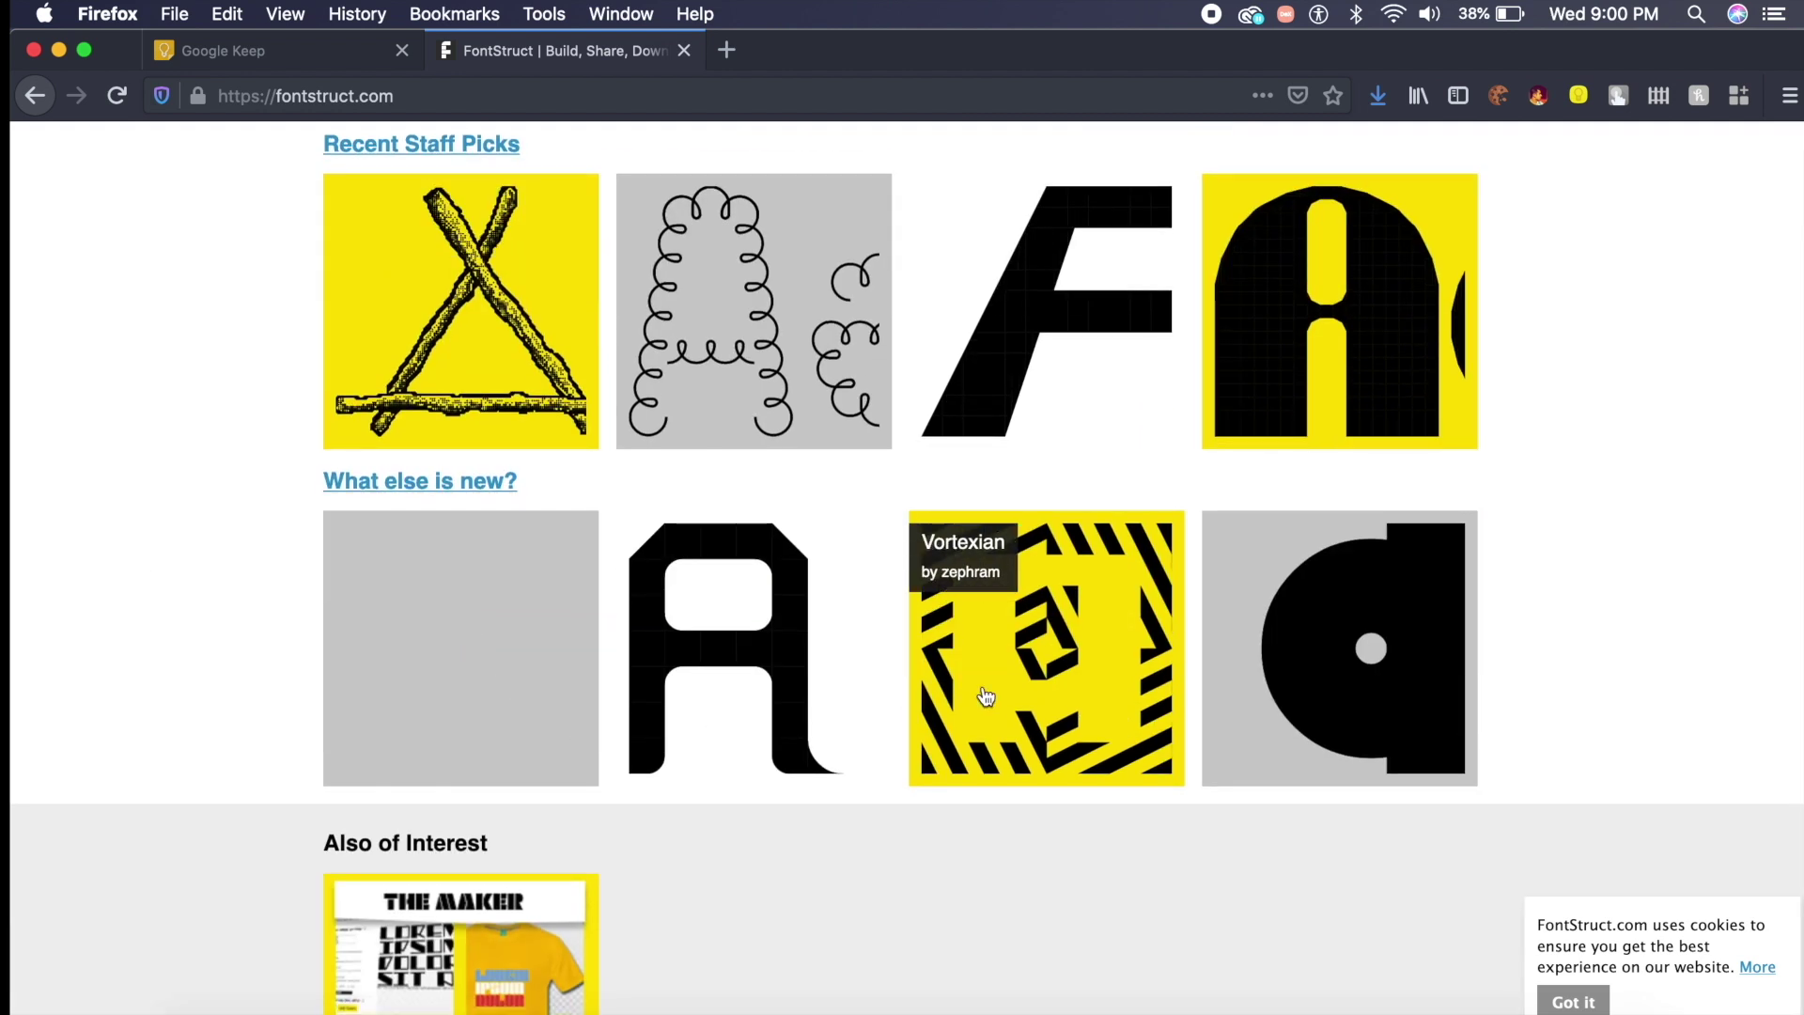
scroll(985, 695, up, 3)
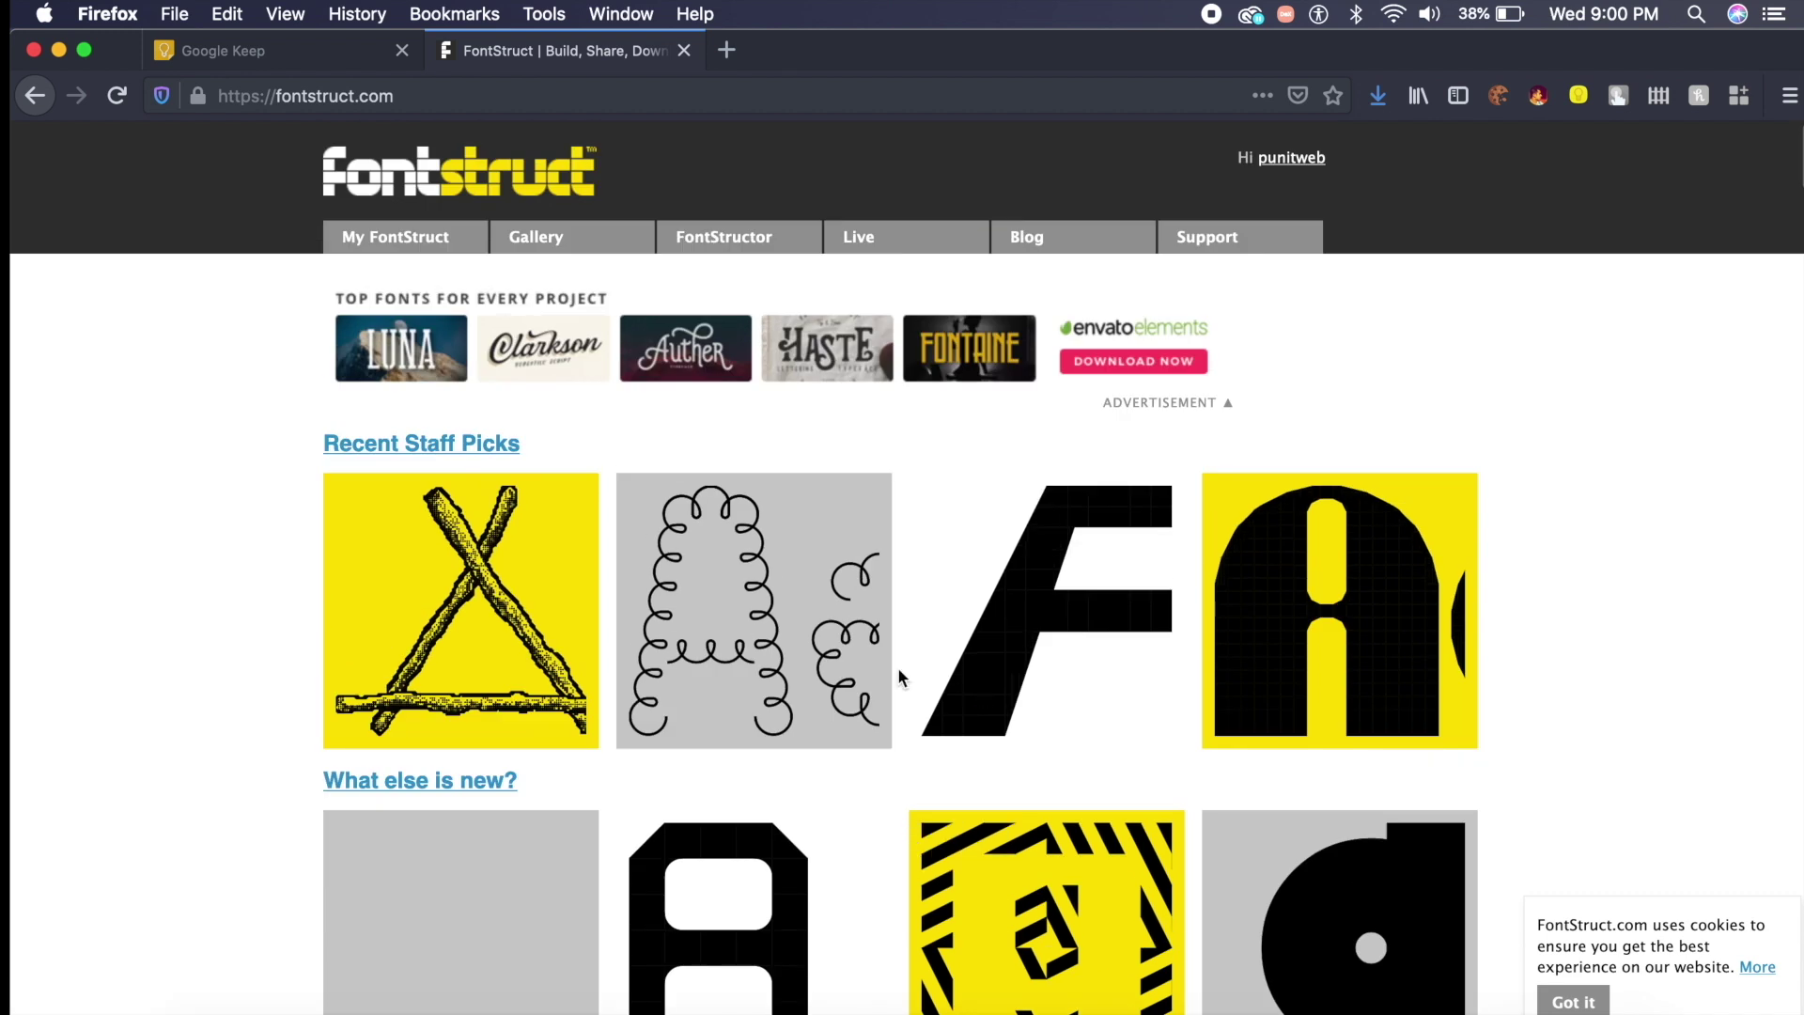
mouse_move(390, 252)
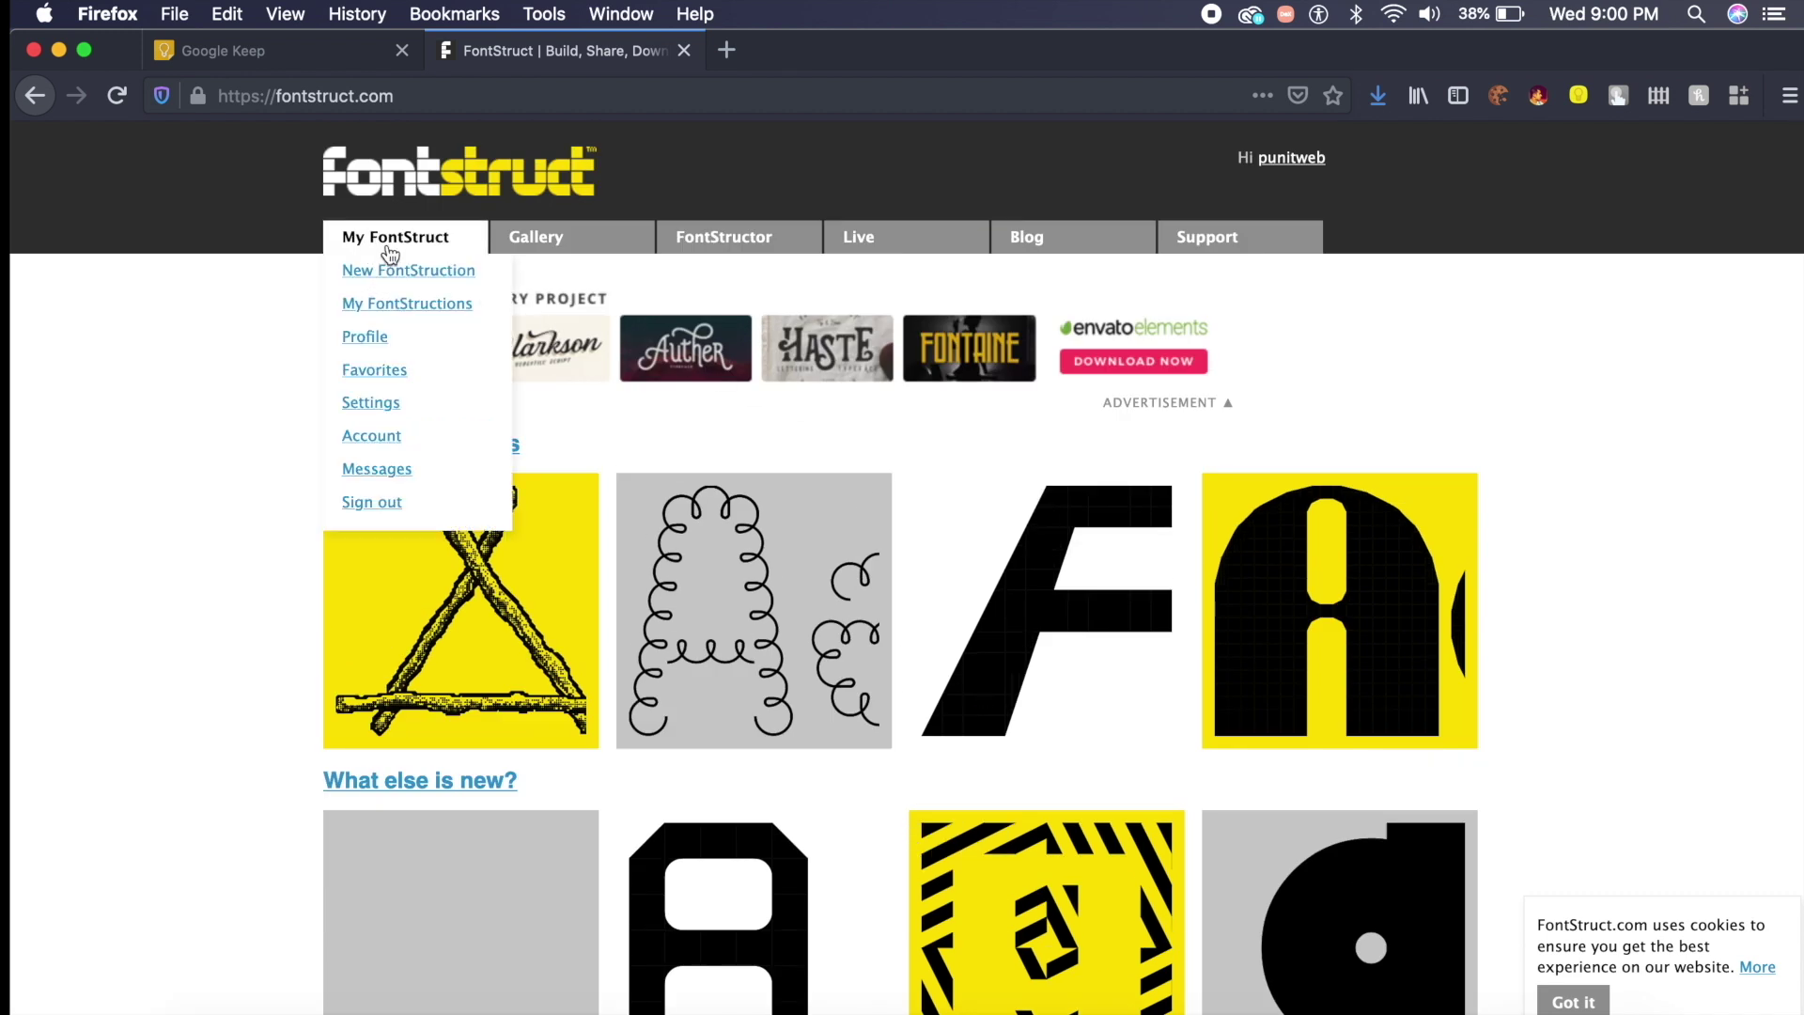
- Create a New FontStruction named 'Punit' and start FontStructing on the empty grid
click(427, 280)
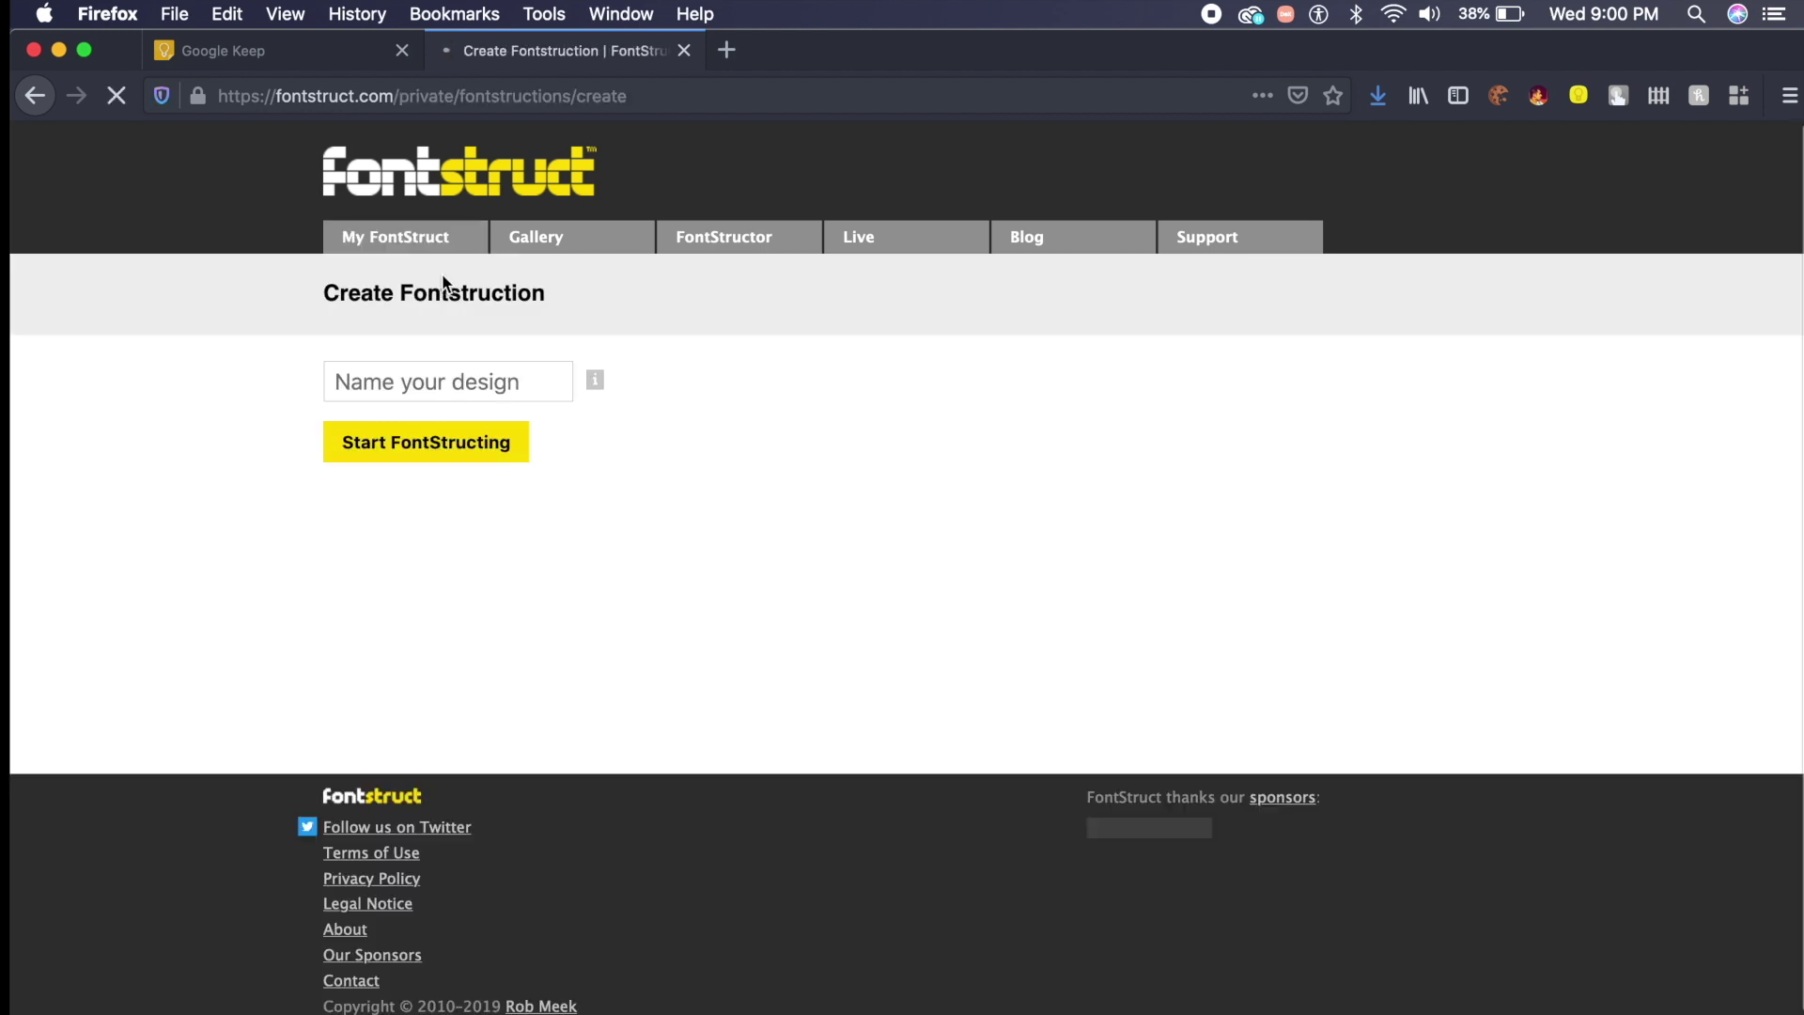
click(424, 368)
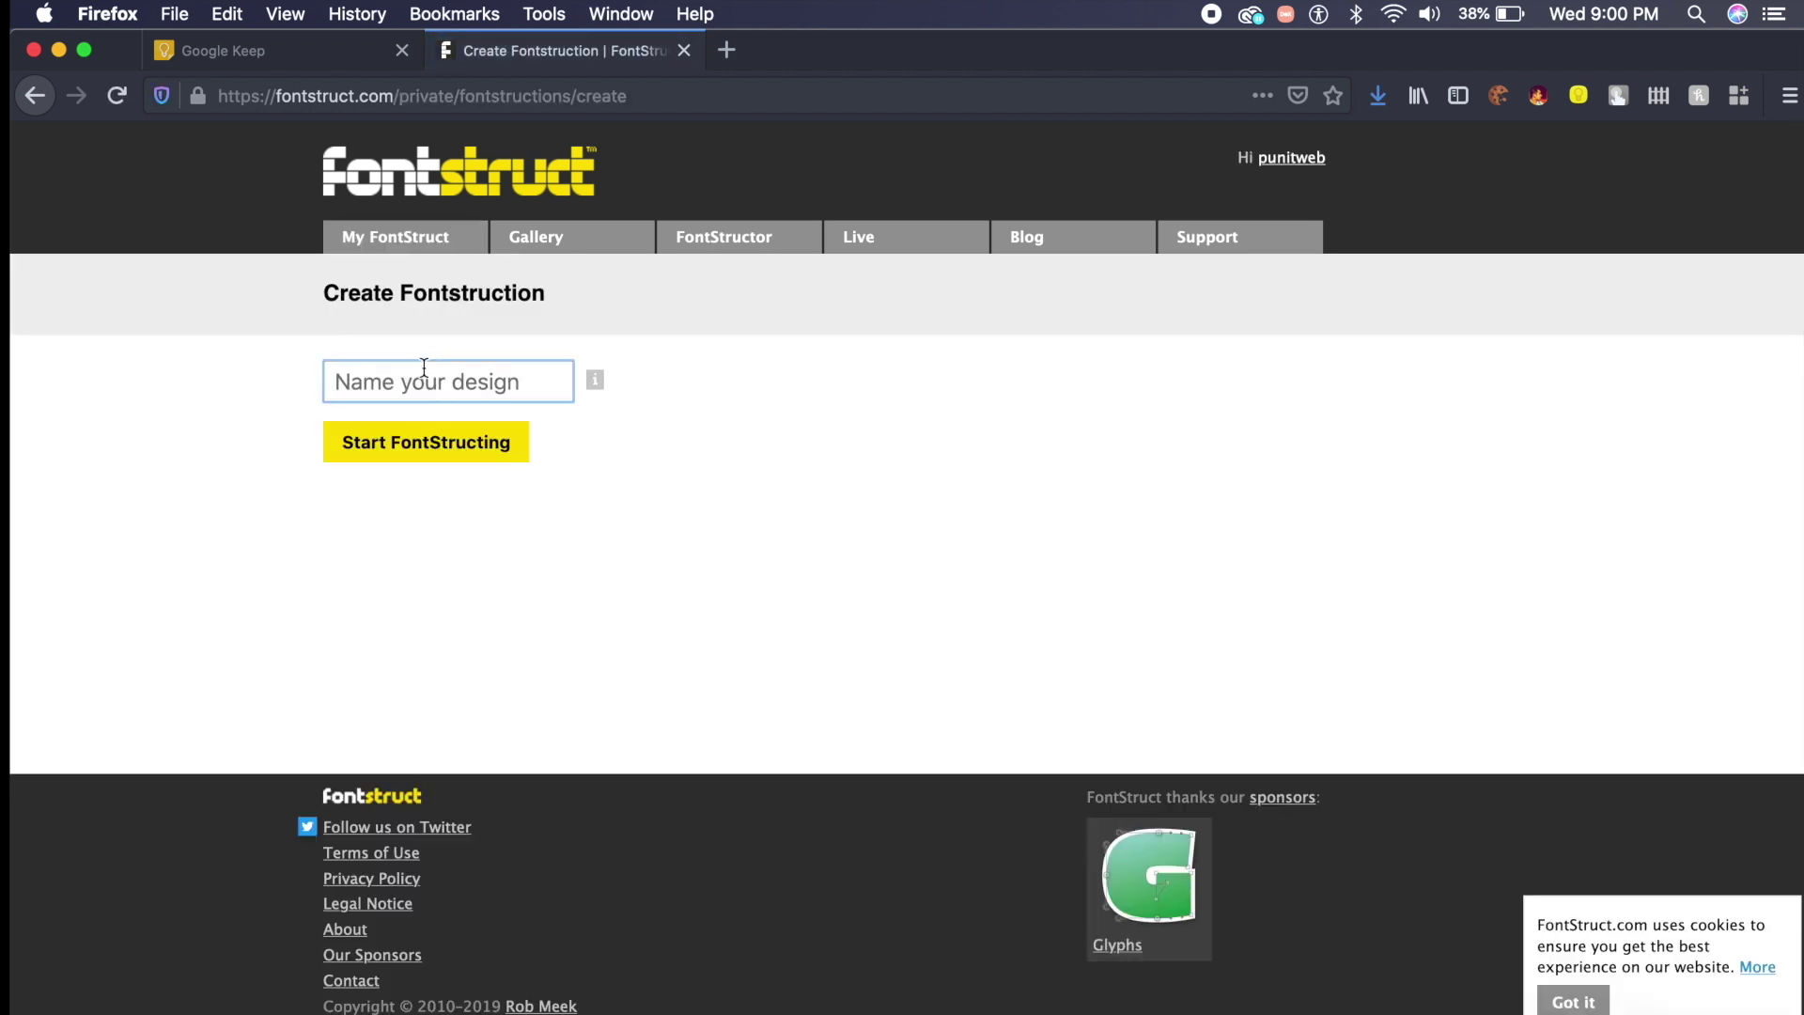
text(Pun)
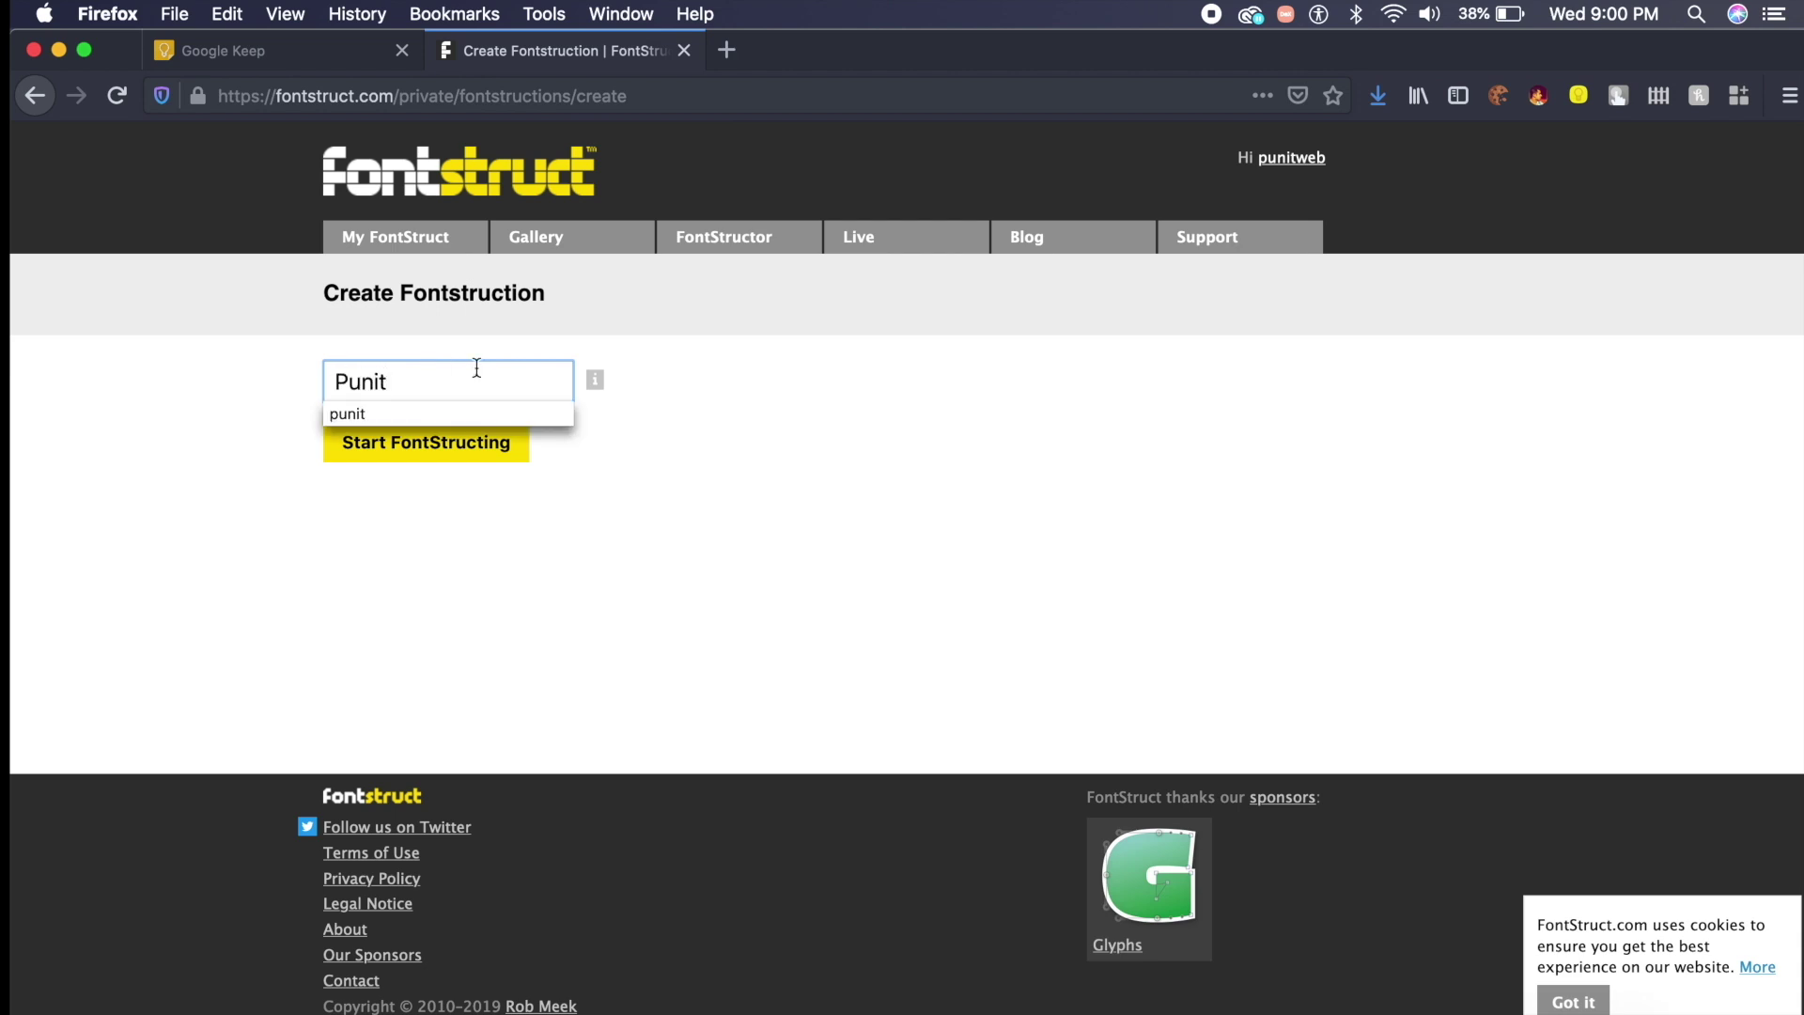
text(it)
click(692, 569)
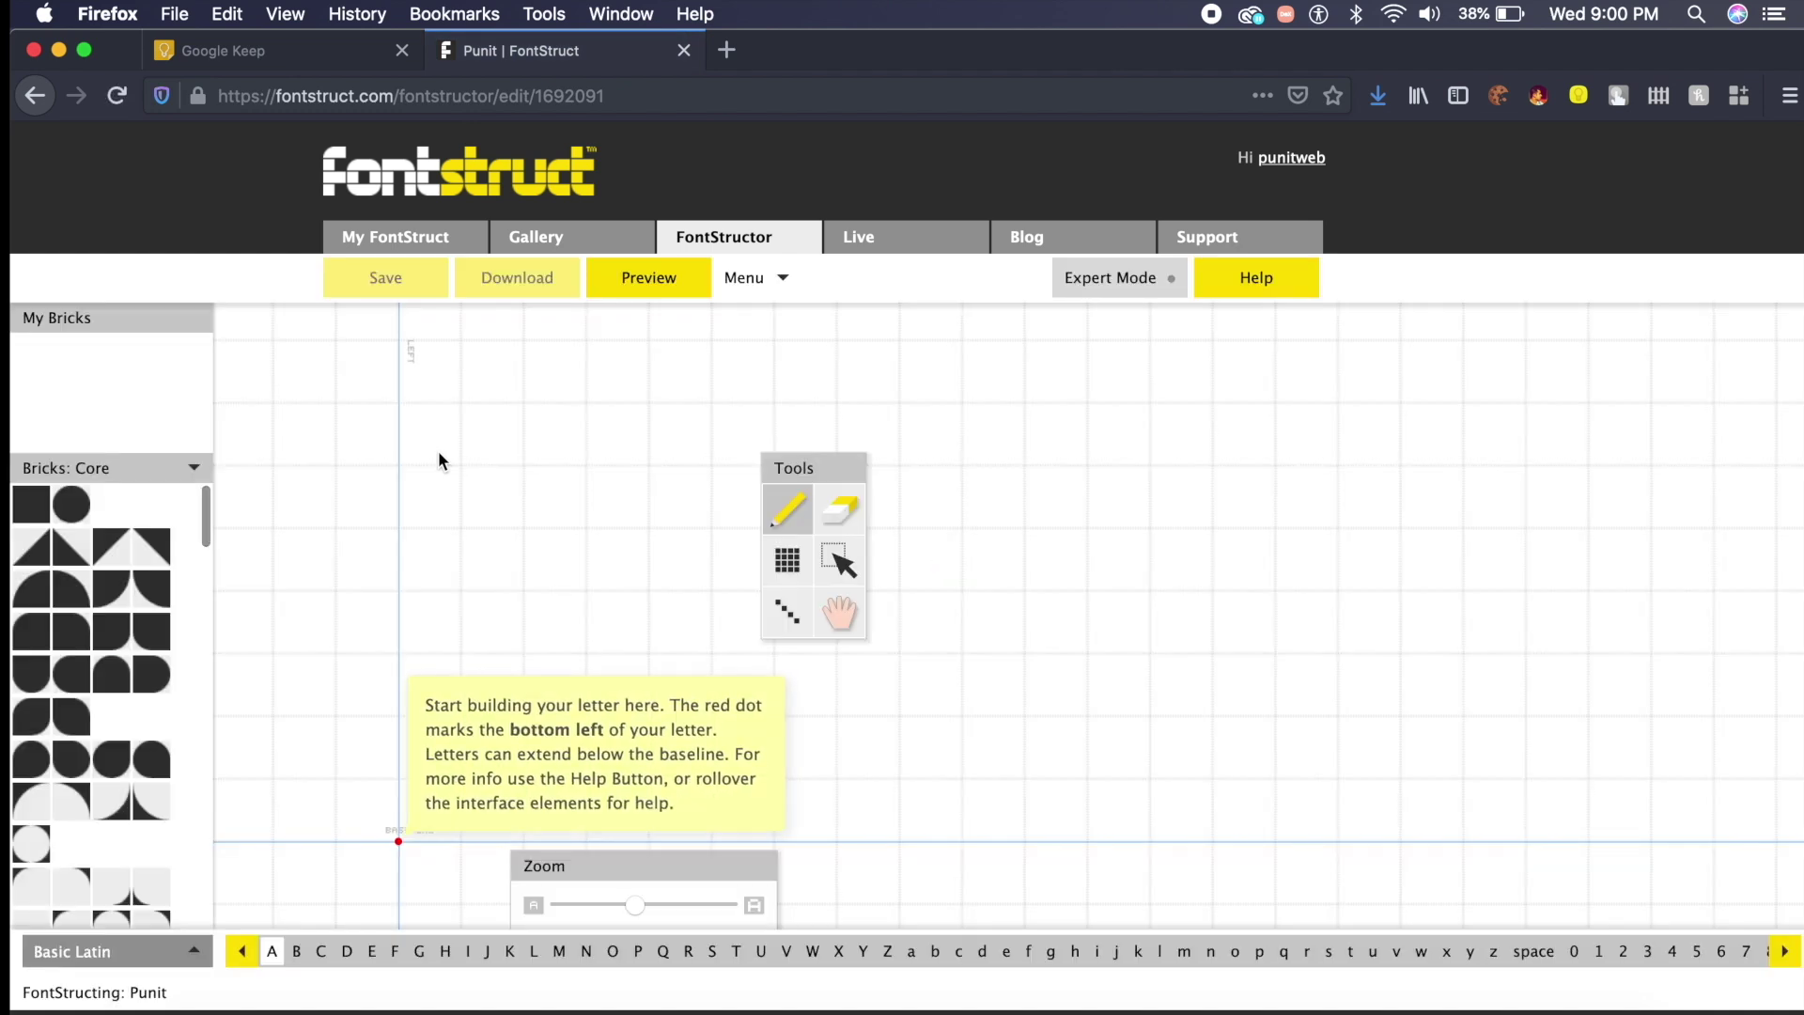
scroll(113, 733, down, 10)
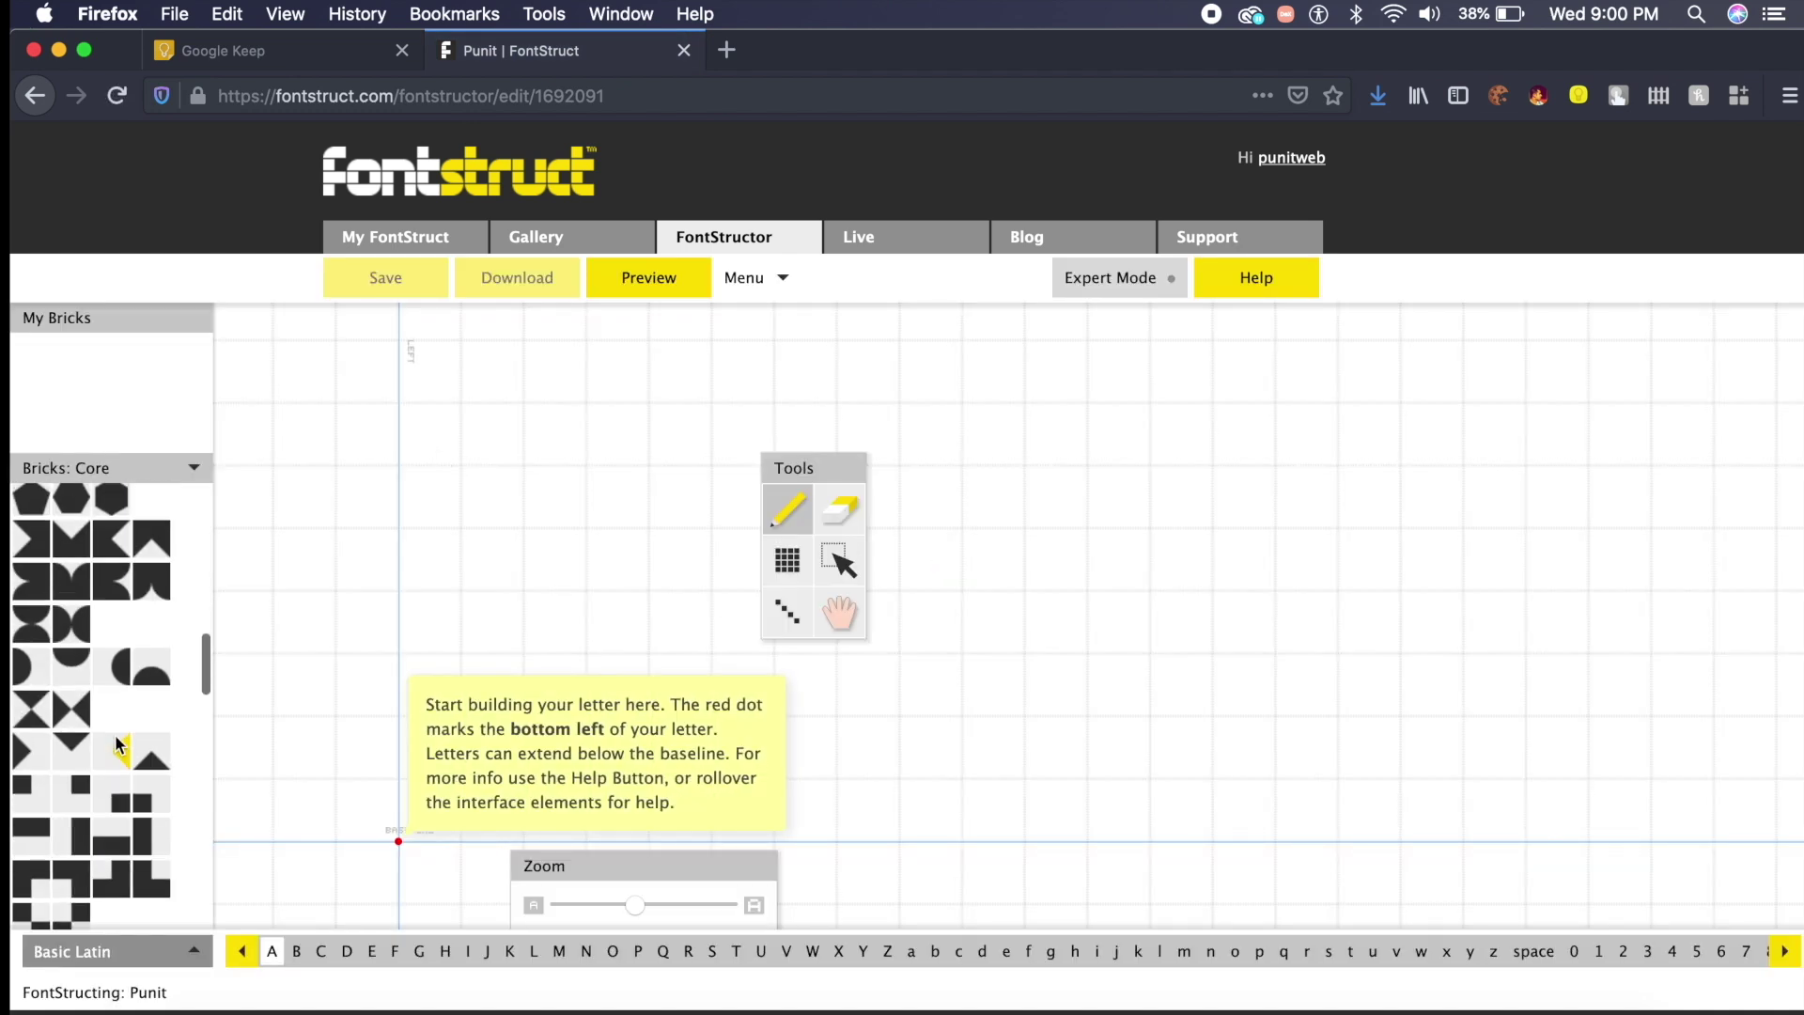
scroll(118, 747, down, 8)
- Build the letter A from triangle bricks: two stems, top bar and crossbar
click(112, 634)
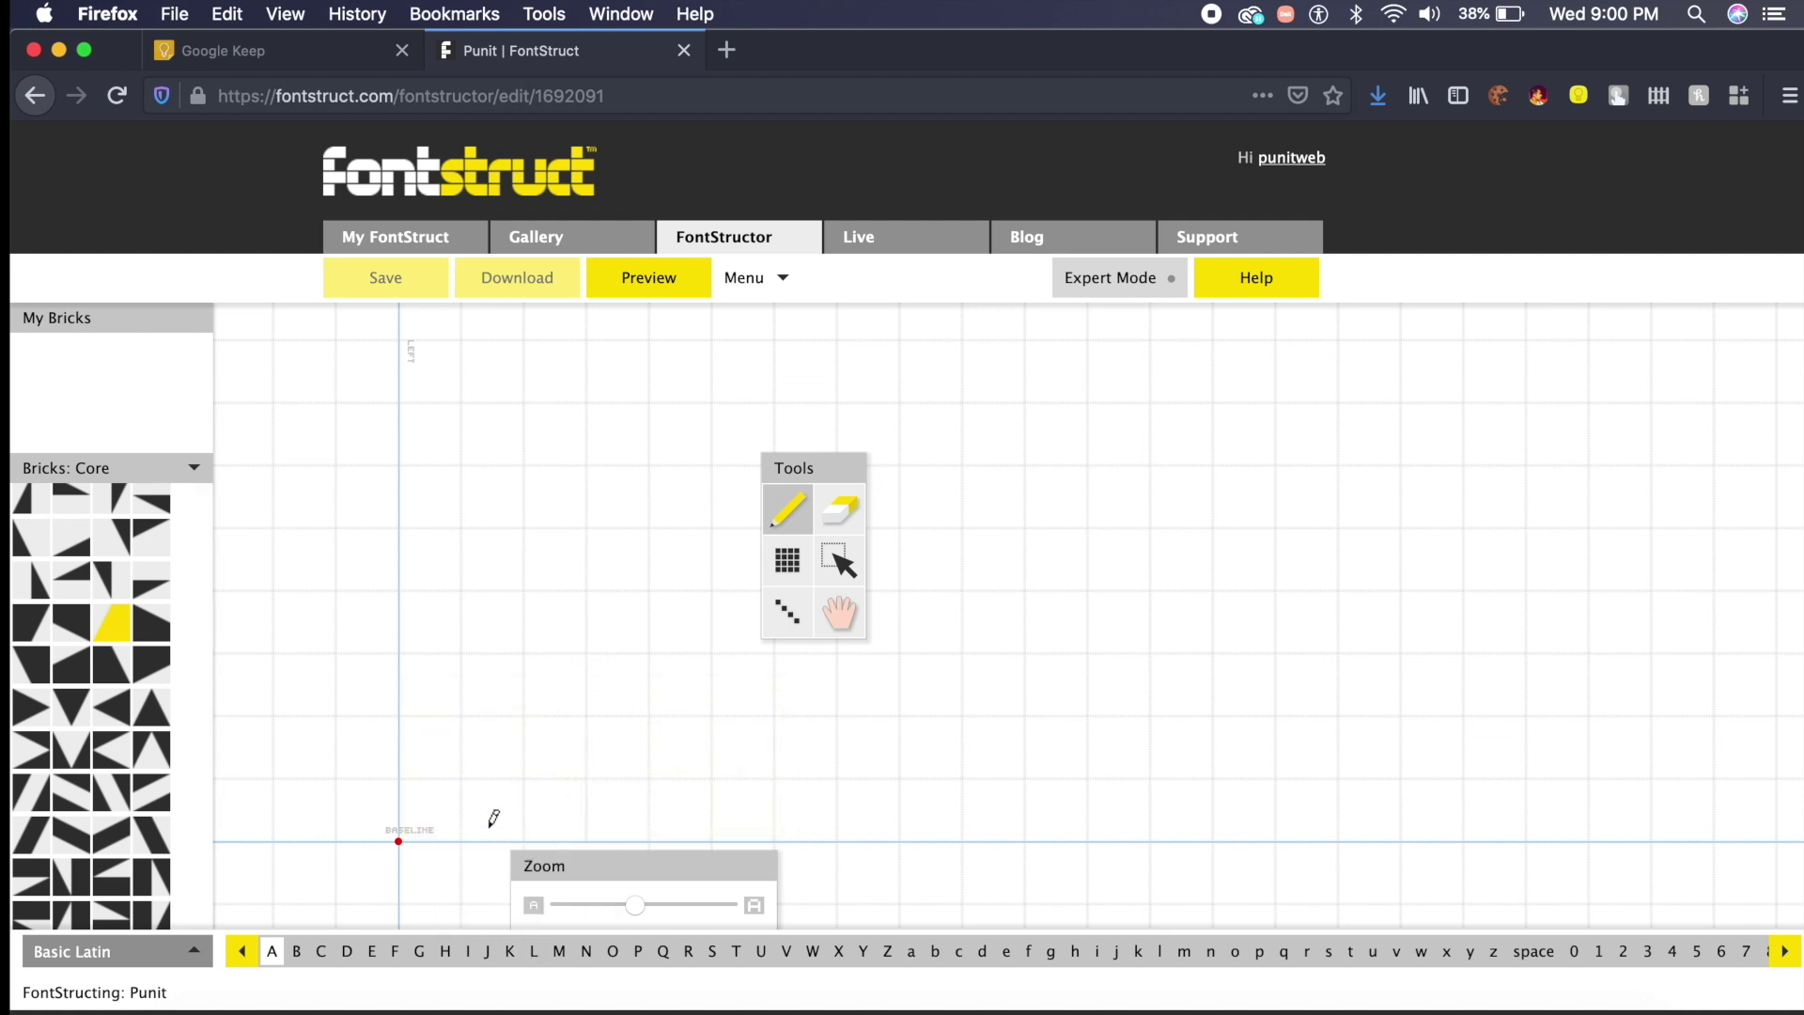
click(493, 814)
drag(484, 685, 483, 355)
click(501, 747)
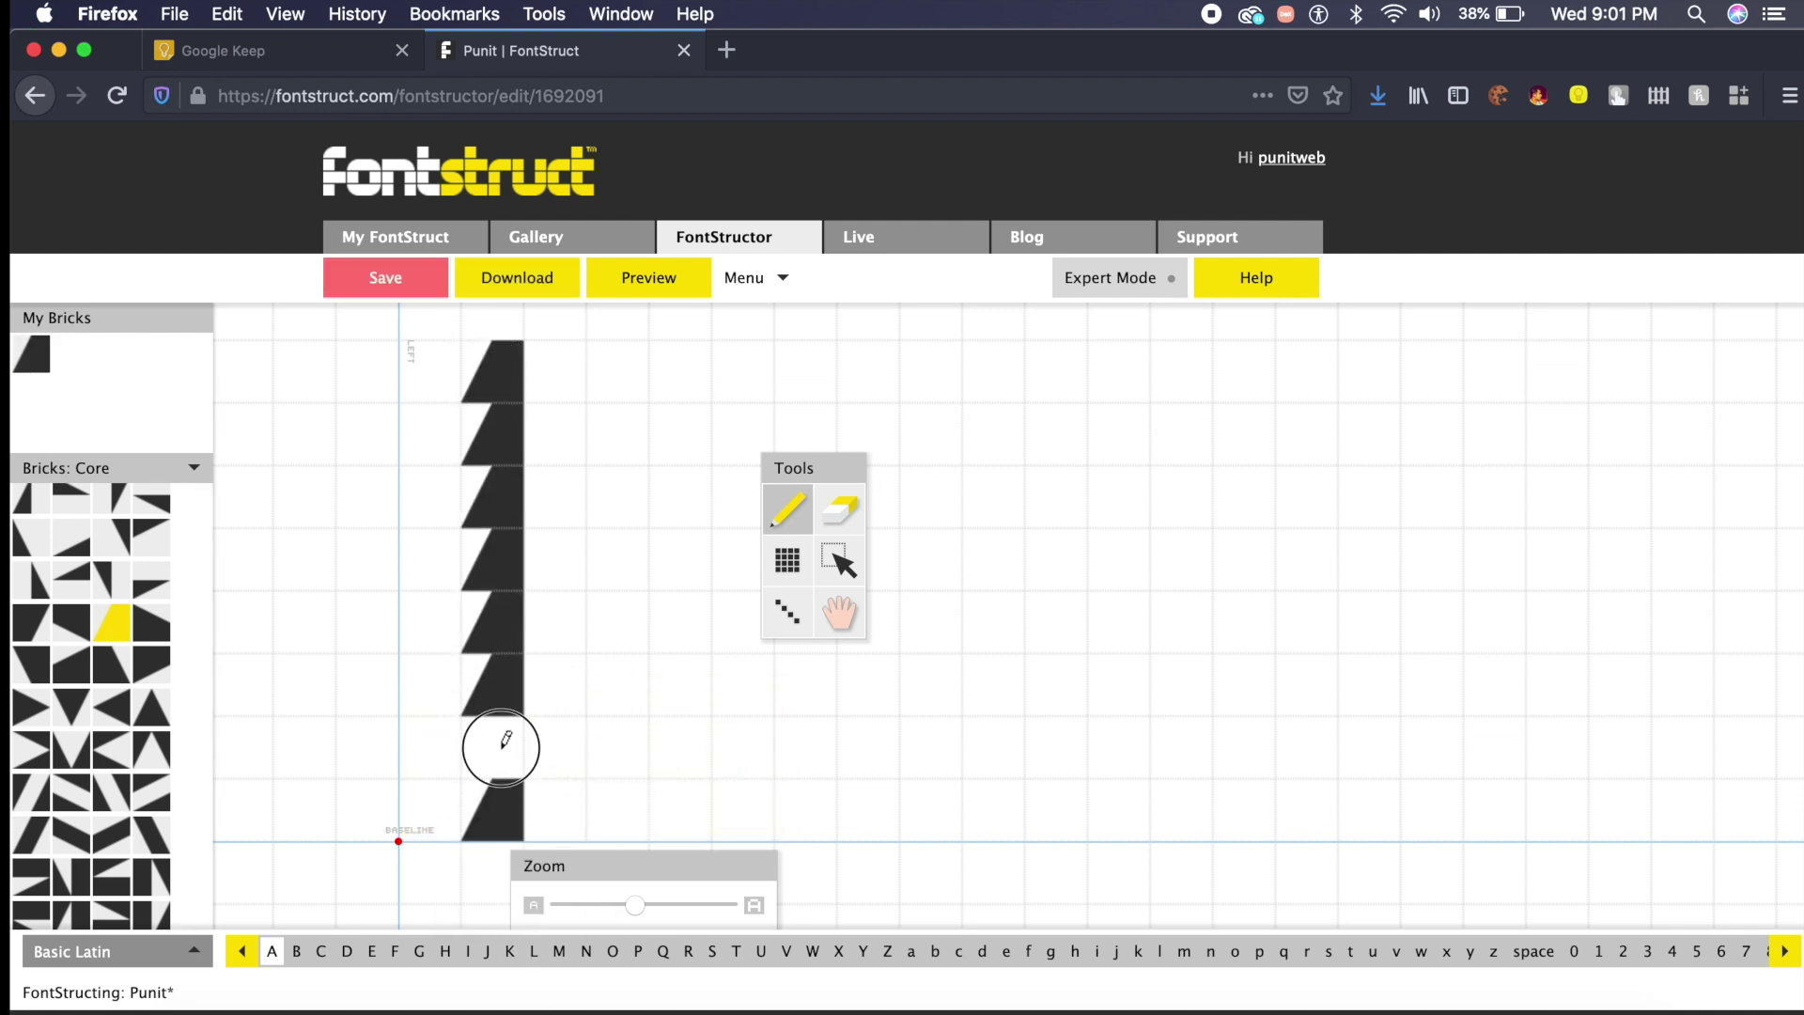
mouse_move(532, 351)
mouse_down()
mouse_move(733, 361)
mouse_move(752, 383)
mouse_move(764, 851)
mouse_move(762, 803)
mouse_up()
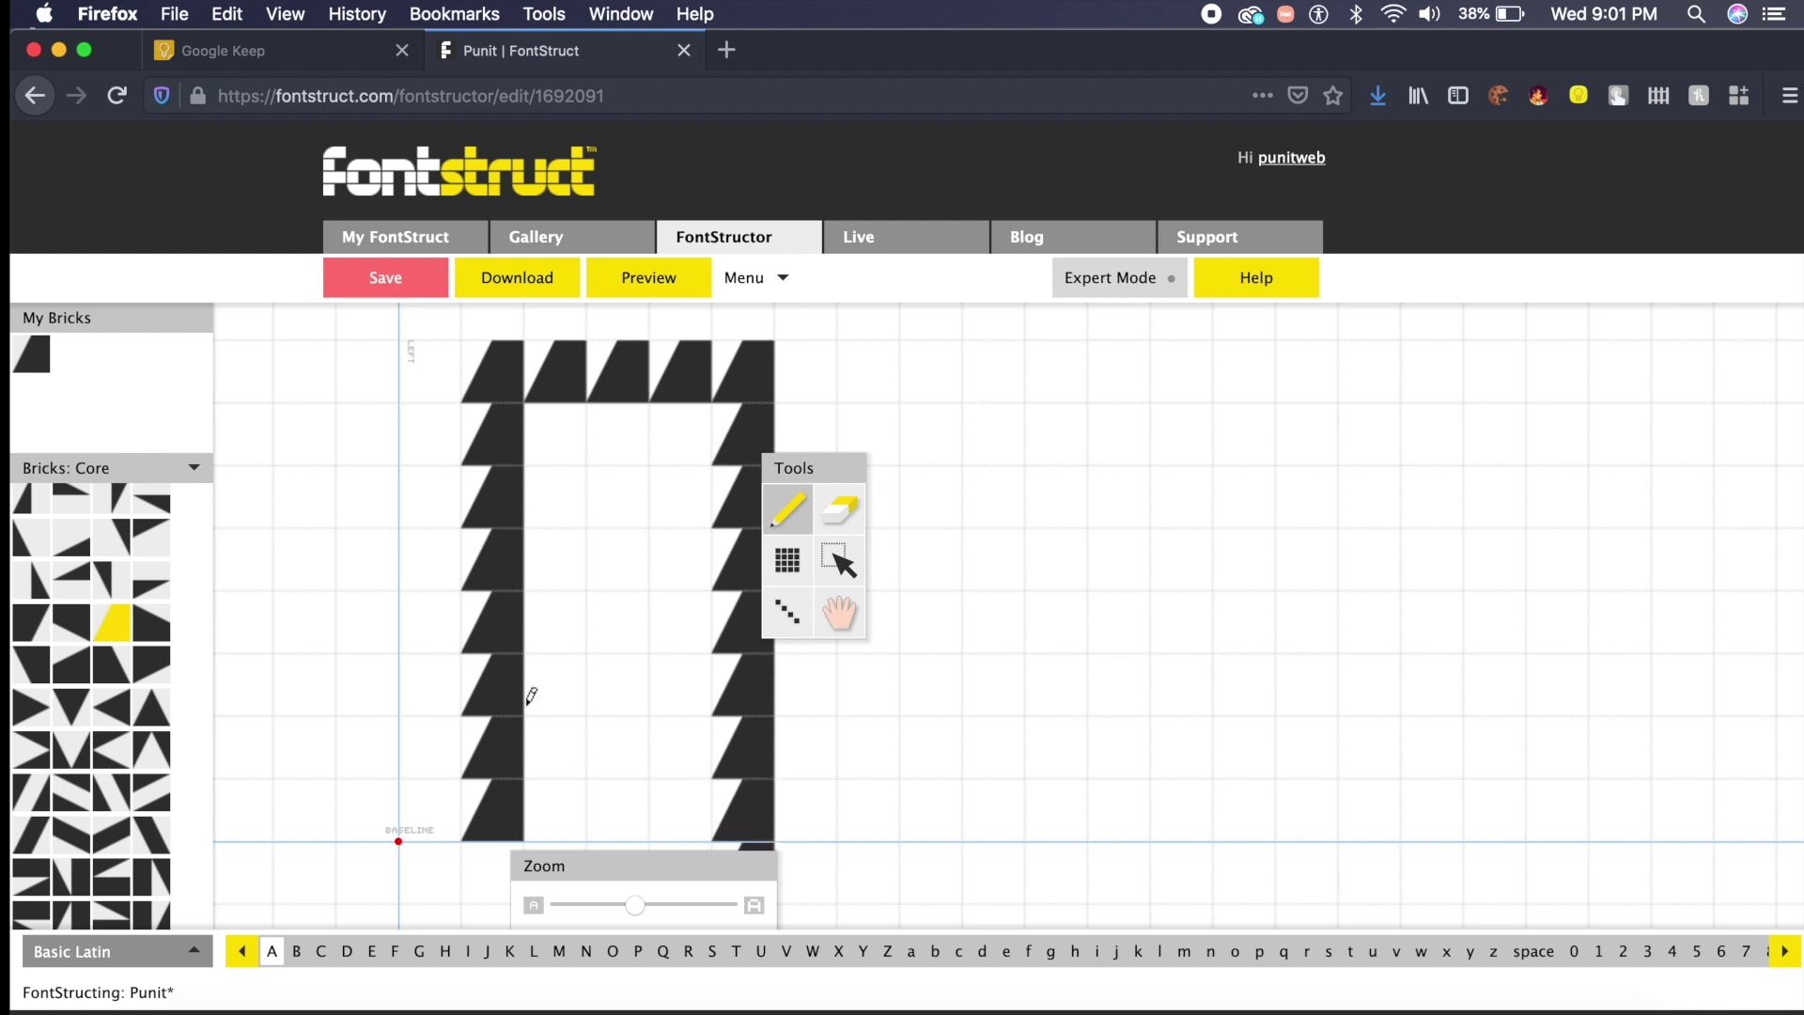
drag(531, 695, 737, 700)
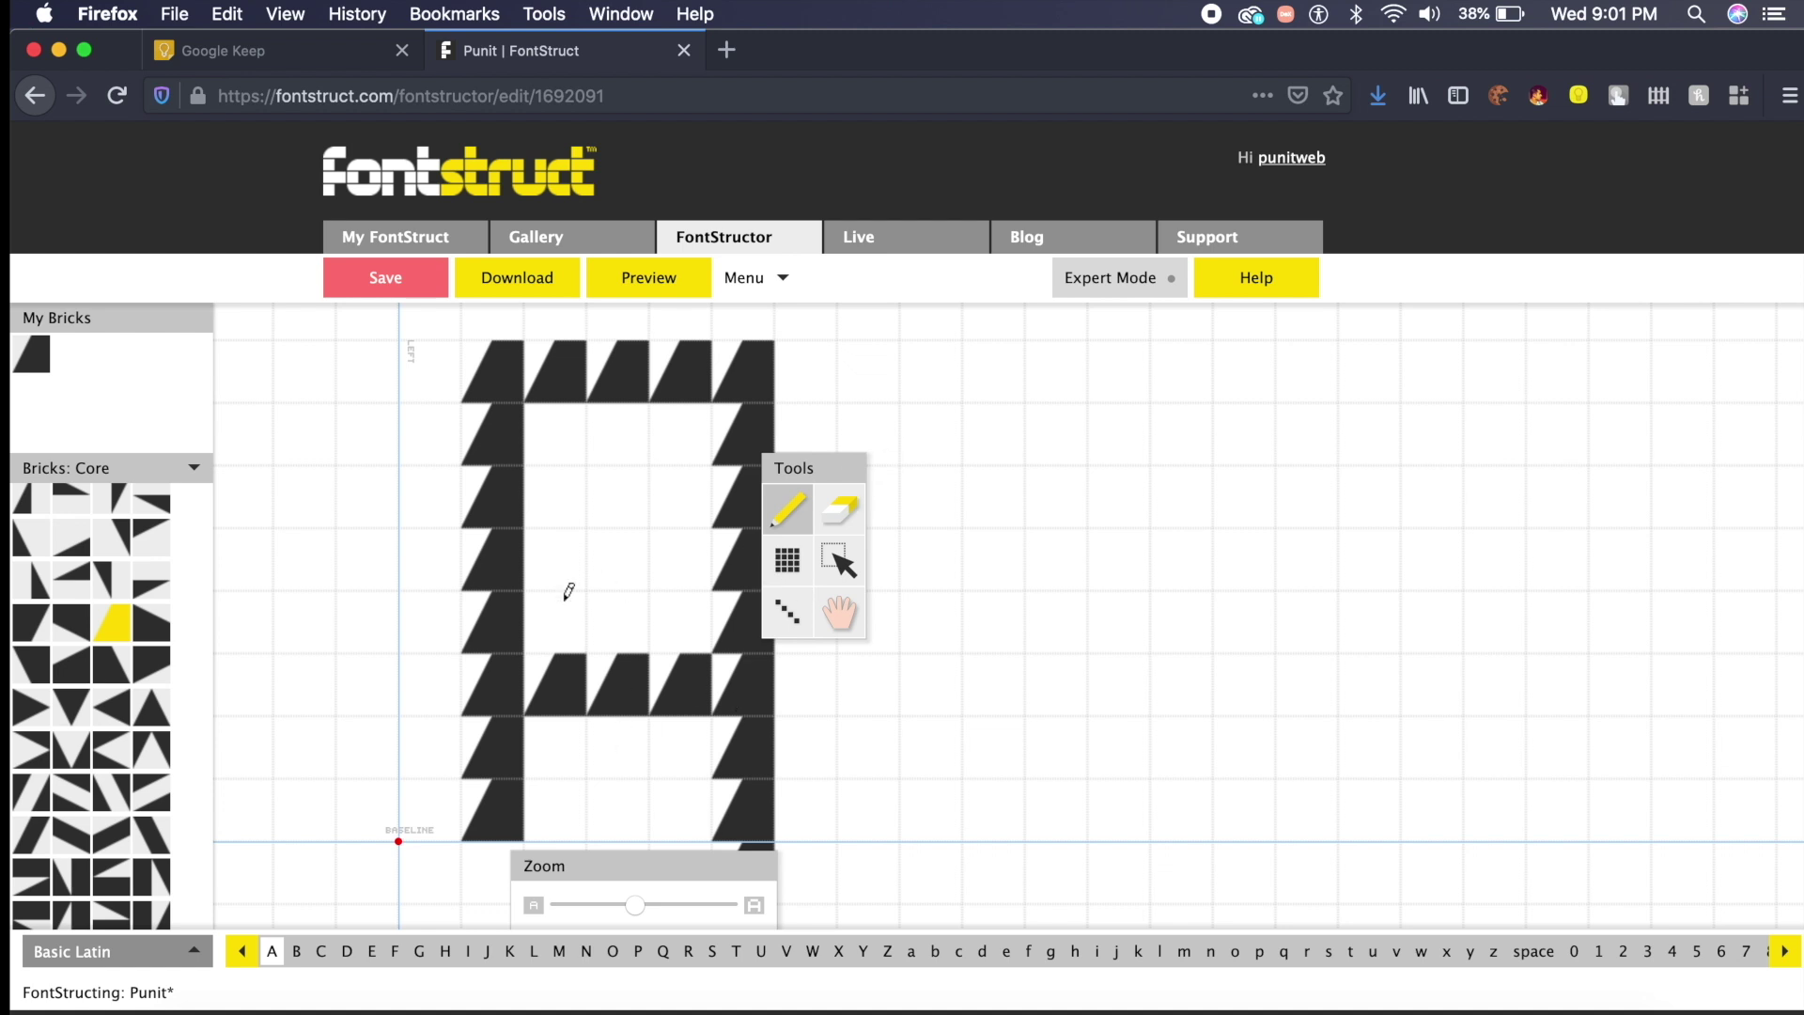
- Build the letter B from bricks: left stem, top row, right side and bottom
click(297, 959)
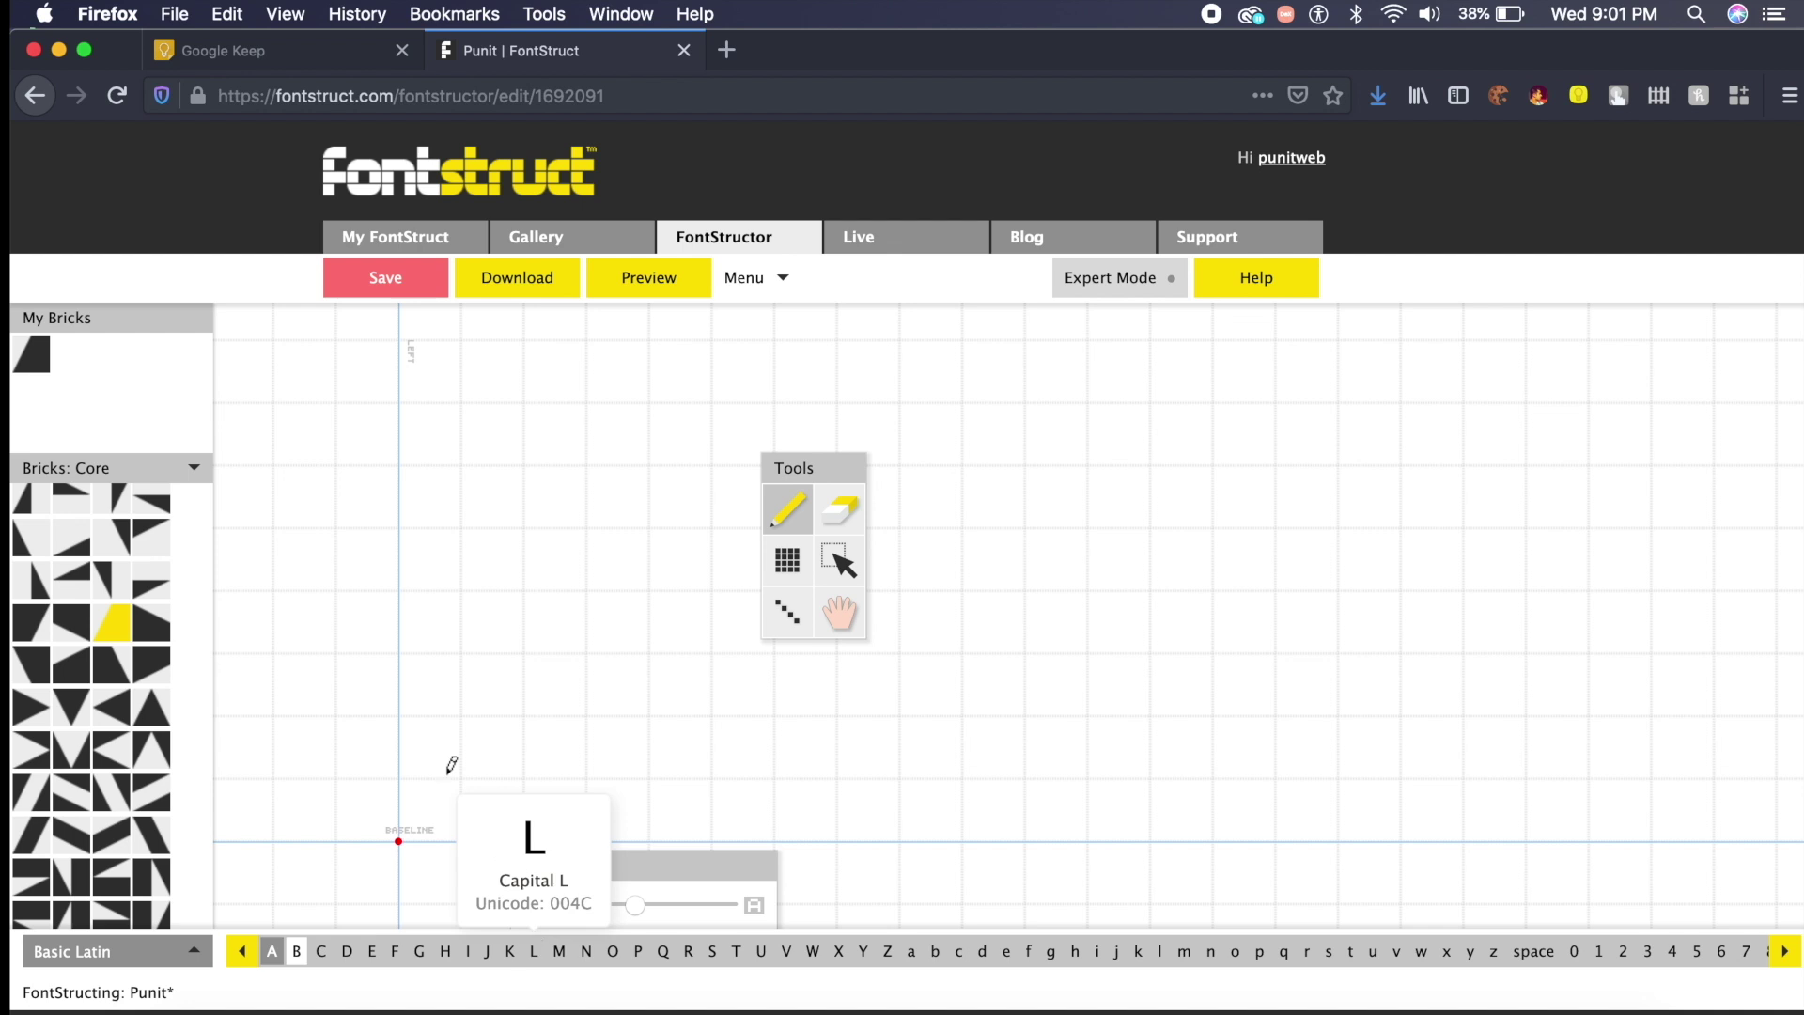
drag(444, 435, 441, 817)
mouse_move(455, 403)
mouse_down()
mouse_move(664, 414)
mouse_move(661, 560)
mouse_move(642, 628)
mouse_move(436, 594)
mouse_up()
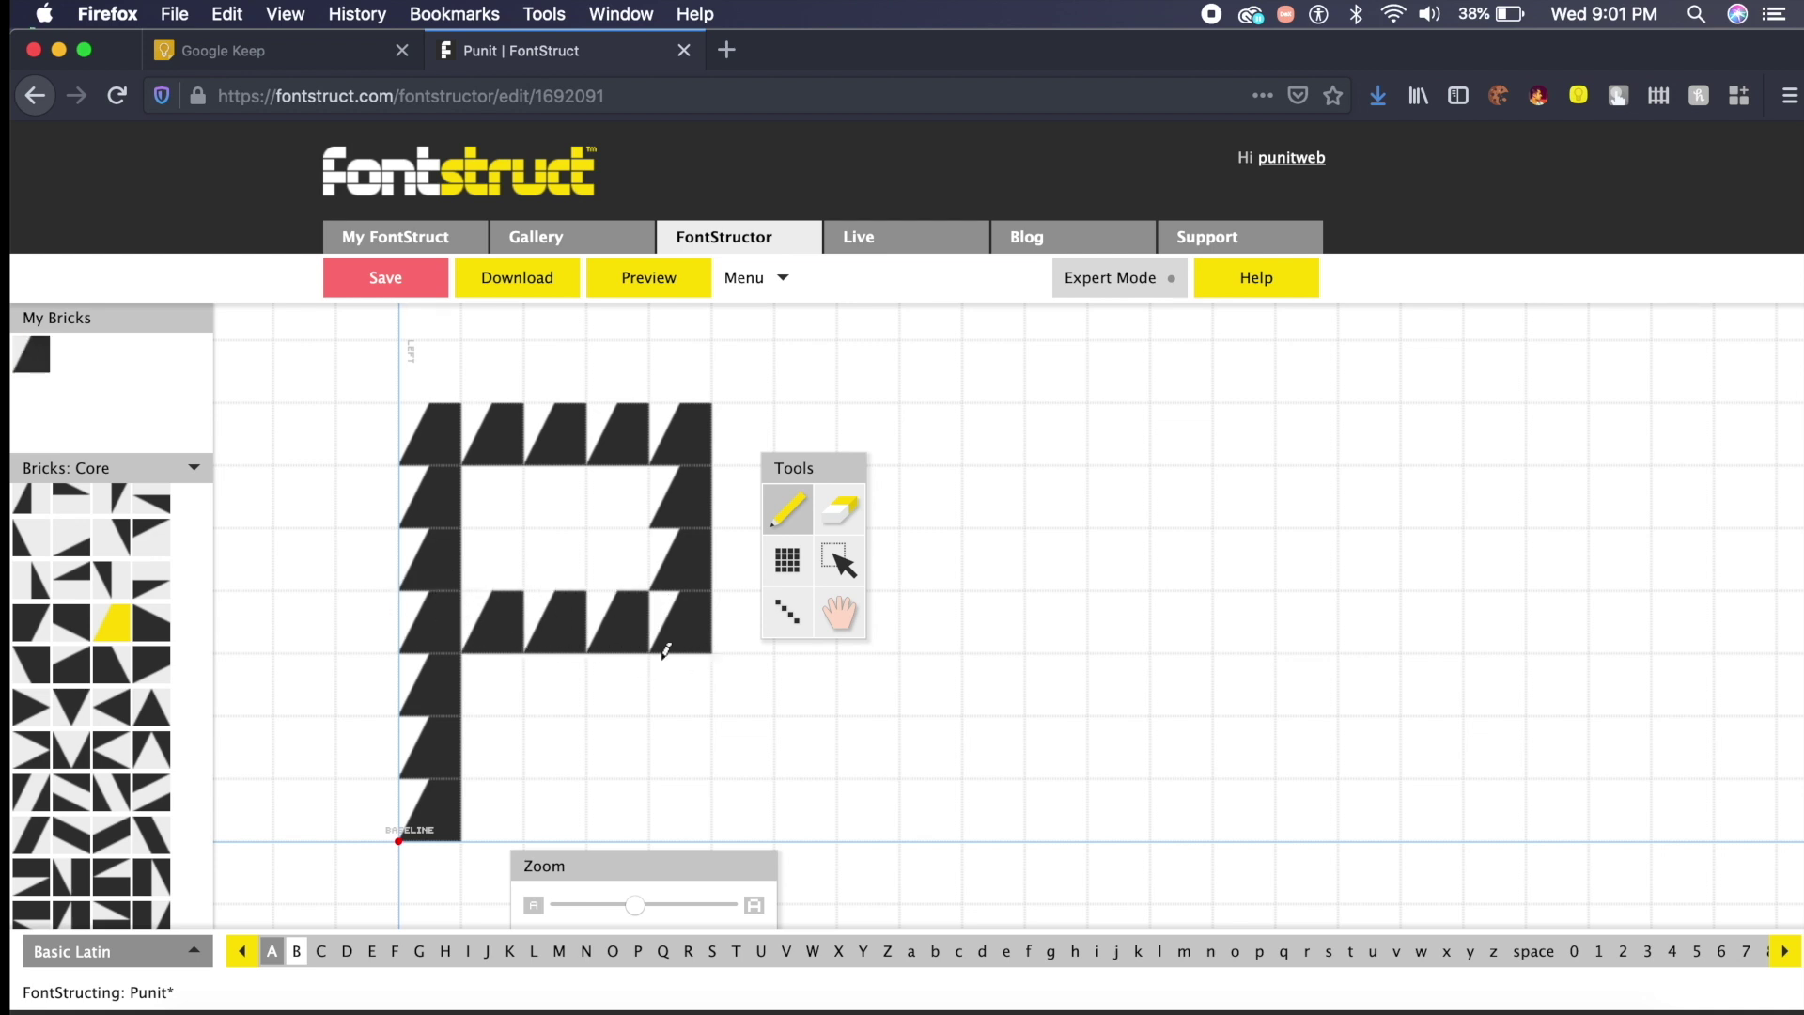
mouse_move(664, 648)
mouse_down()
mouse_move(669, 813)
mouse_move(463, 805)
mouse_up()
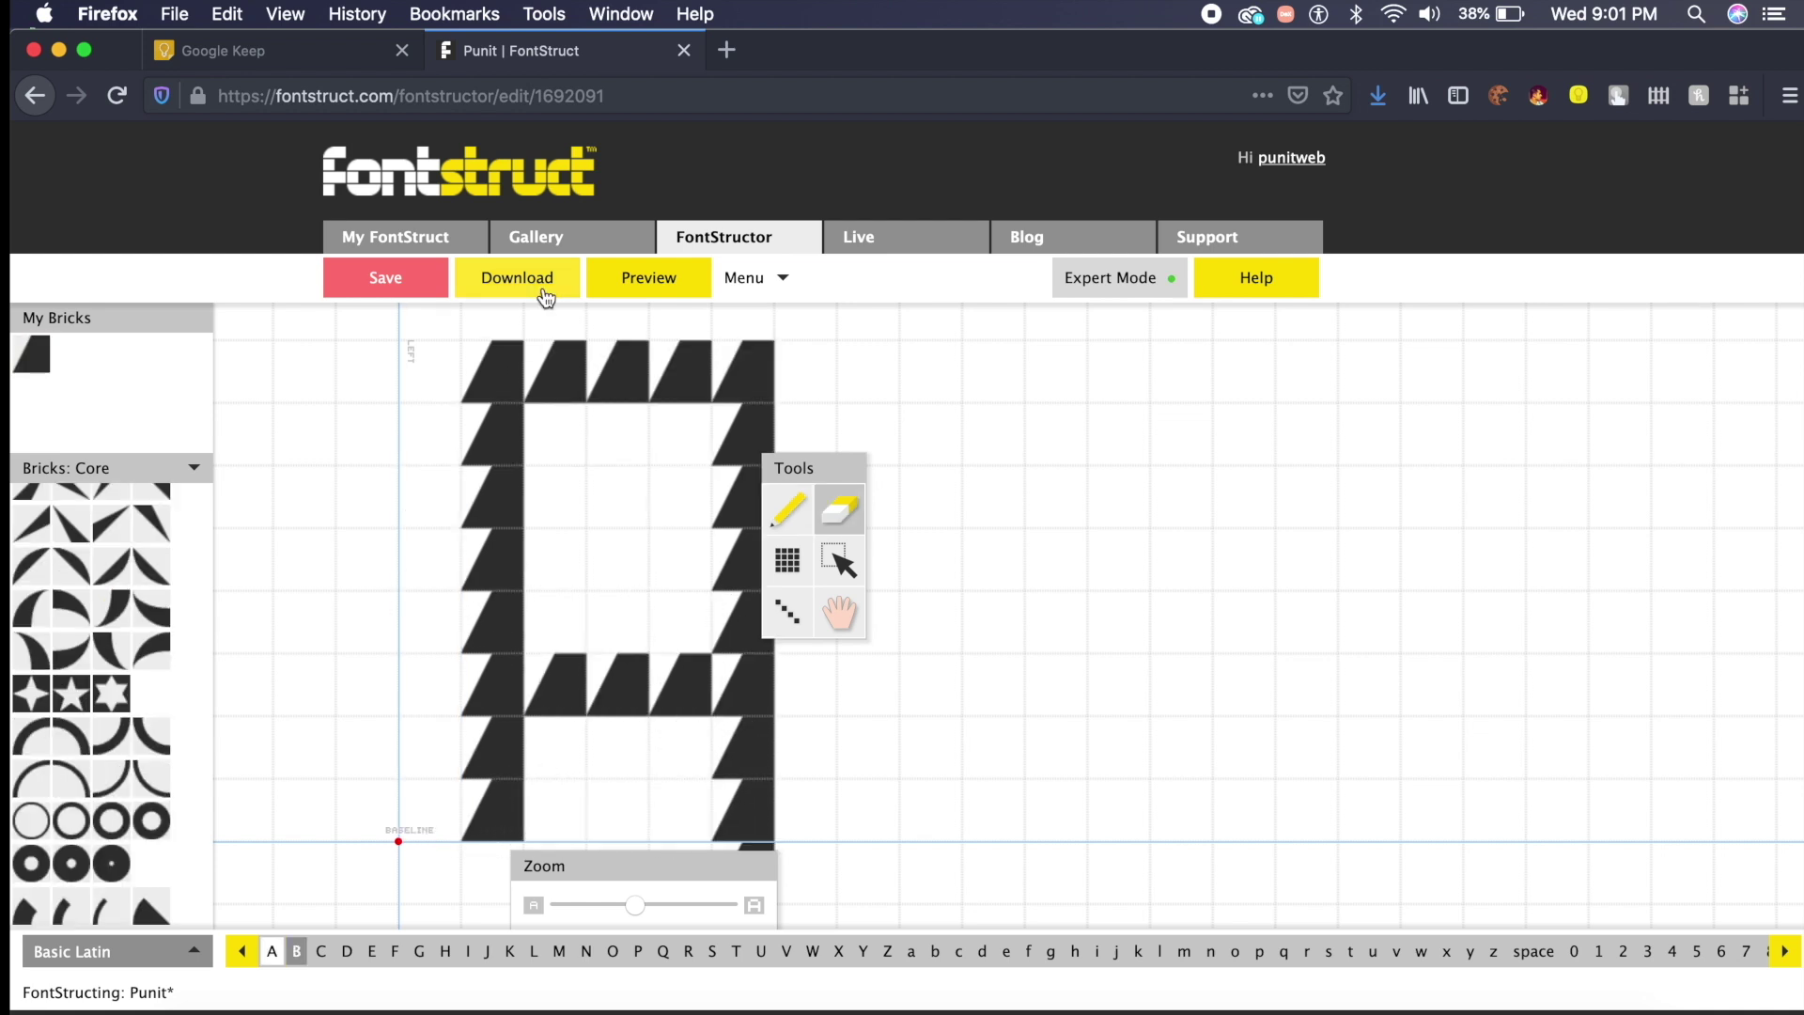
- Save the Punit font and download it as punit.zip
click(404, 282)
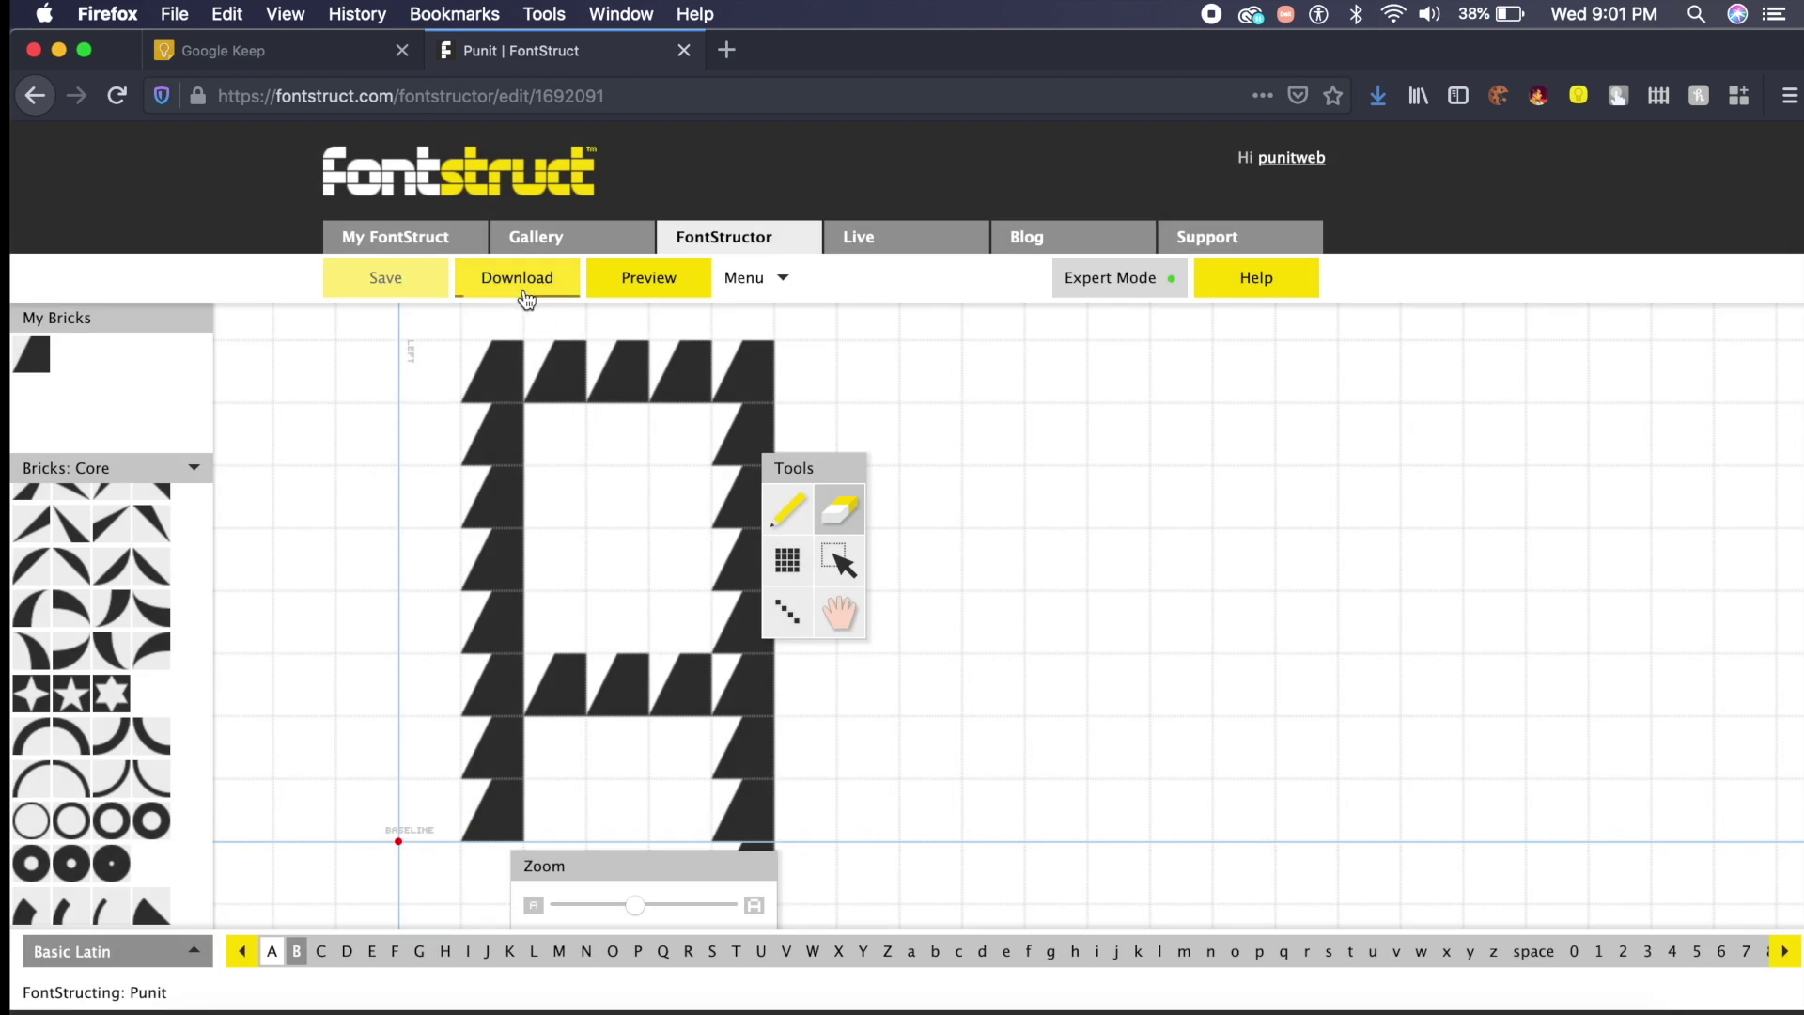
click(526, 297)
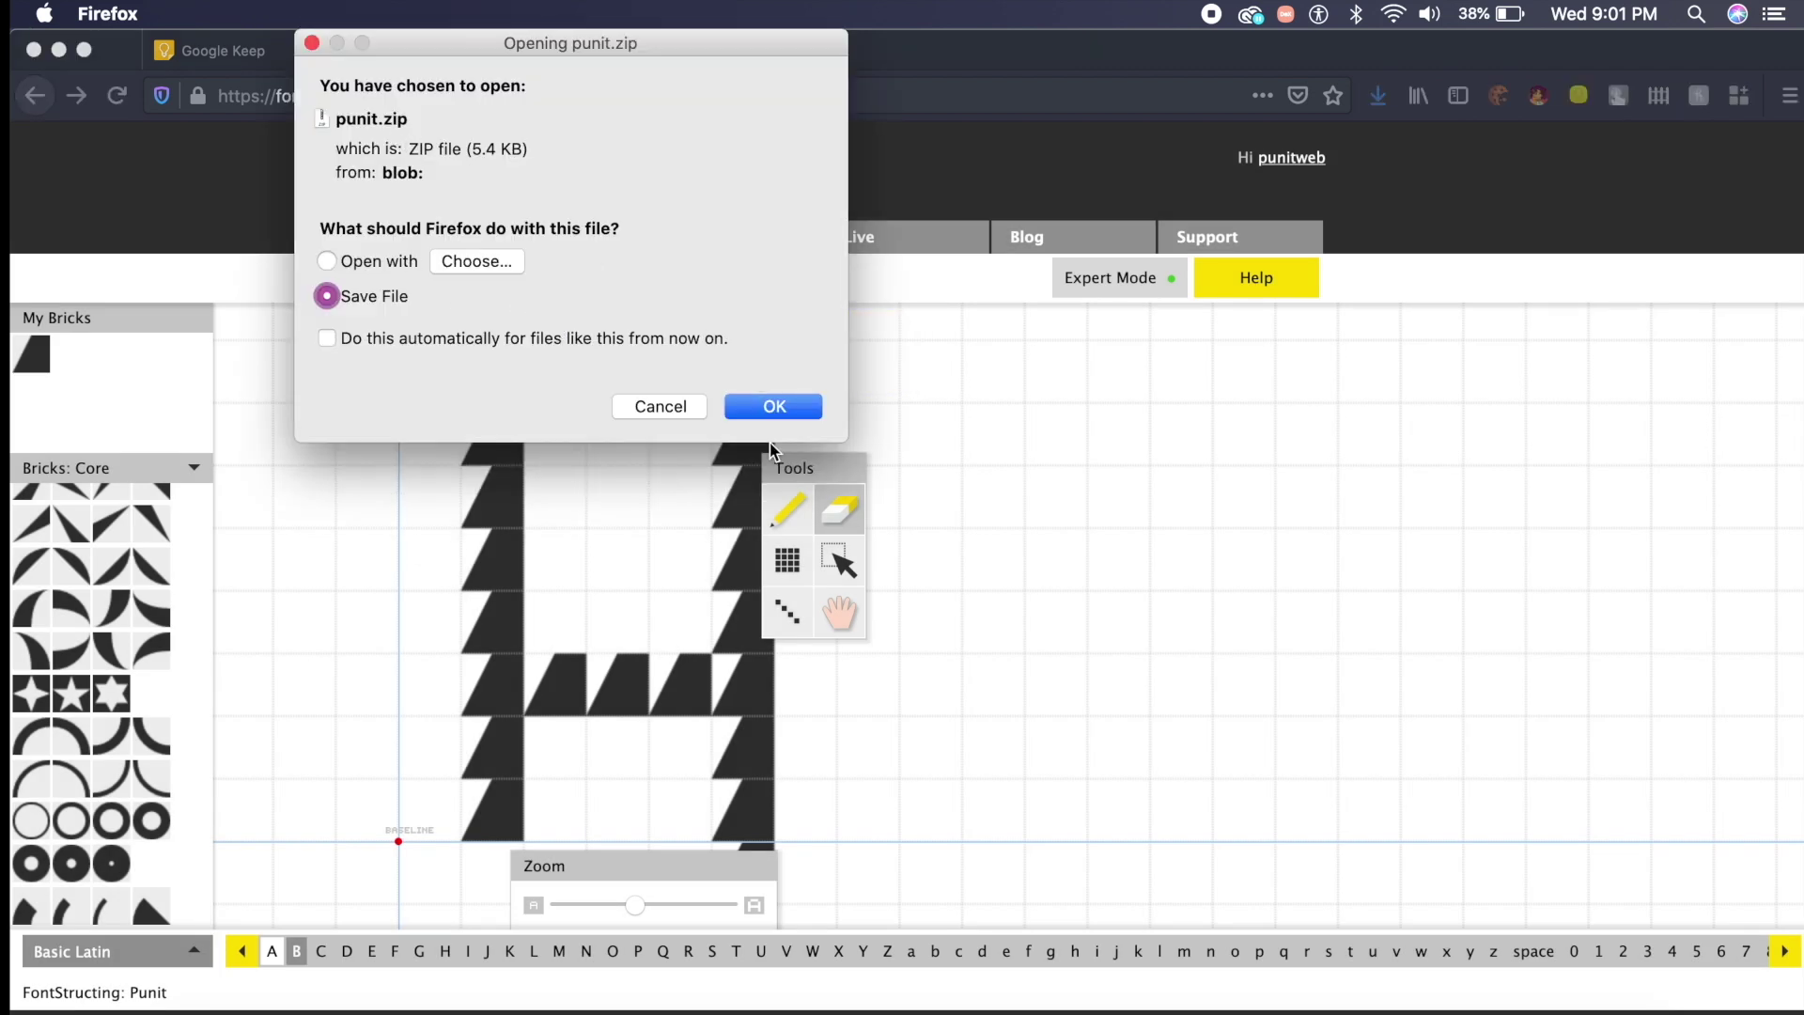
click(772, 407)
click(1564, 982)
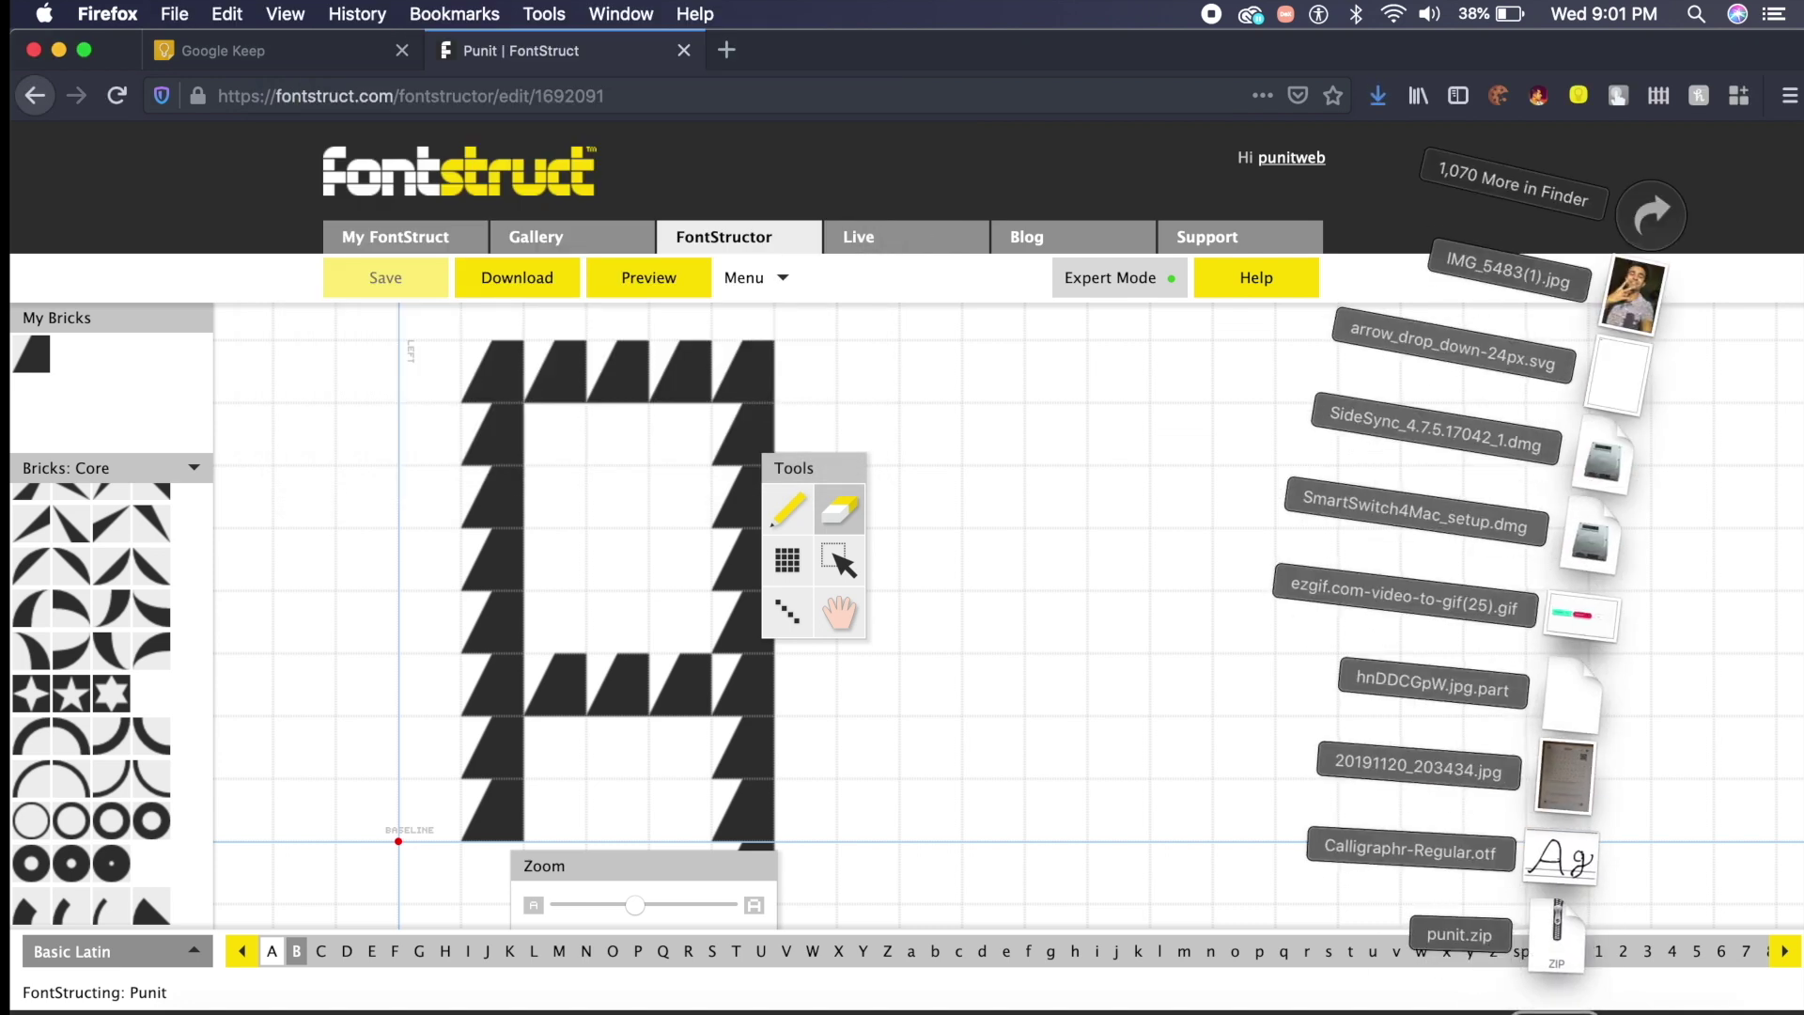
- Install the Punit font from punit.ttf in the Downloads punit folder through Font Book
click(1568, 929)
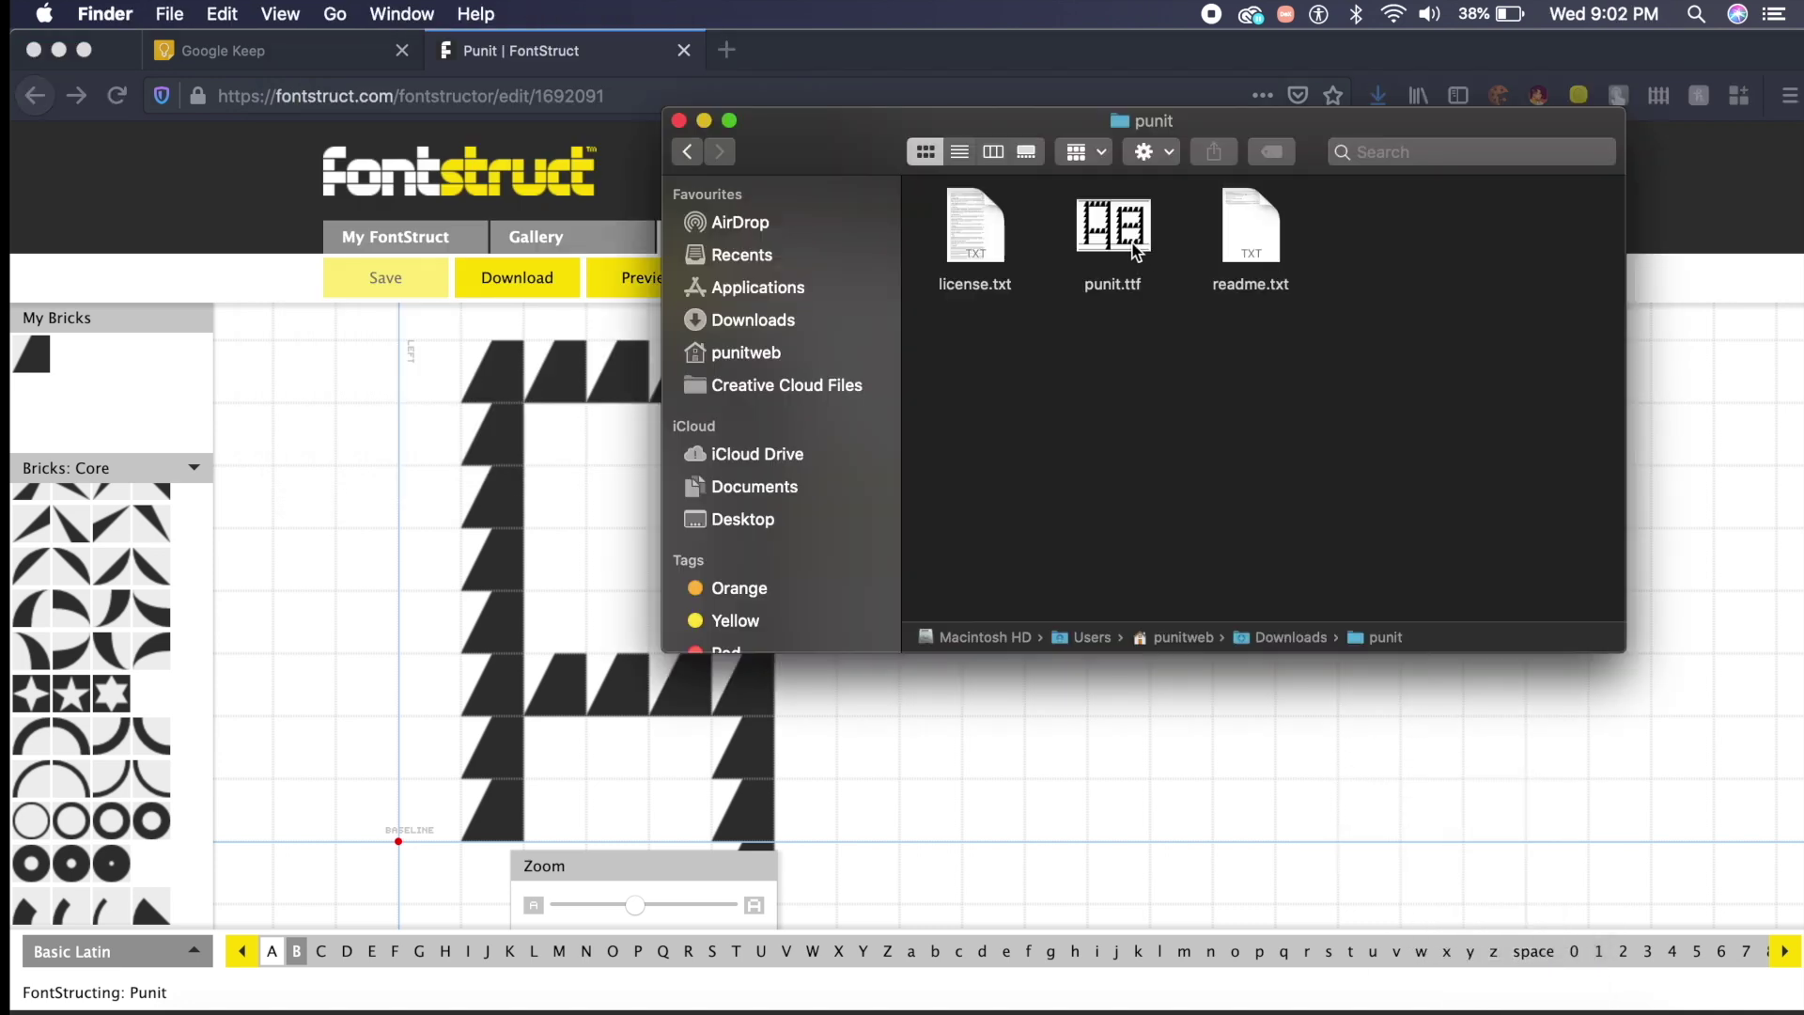
double_click(1139, 248)
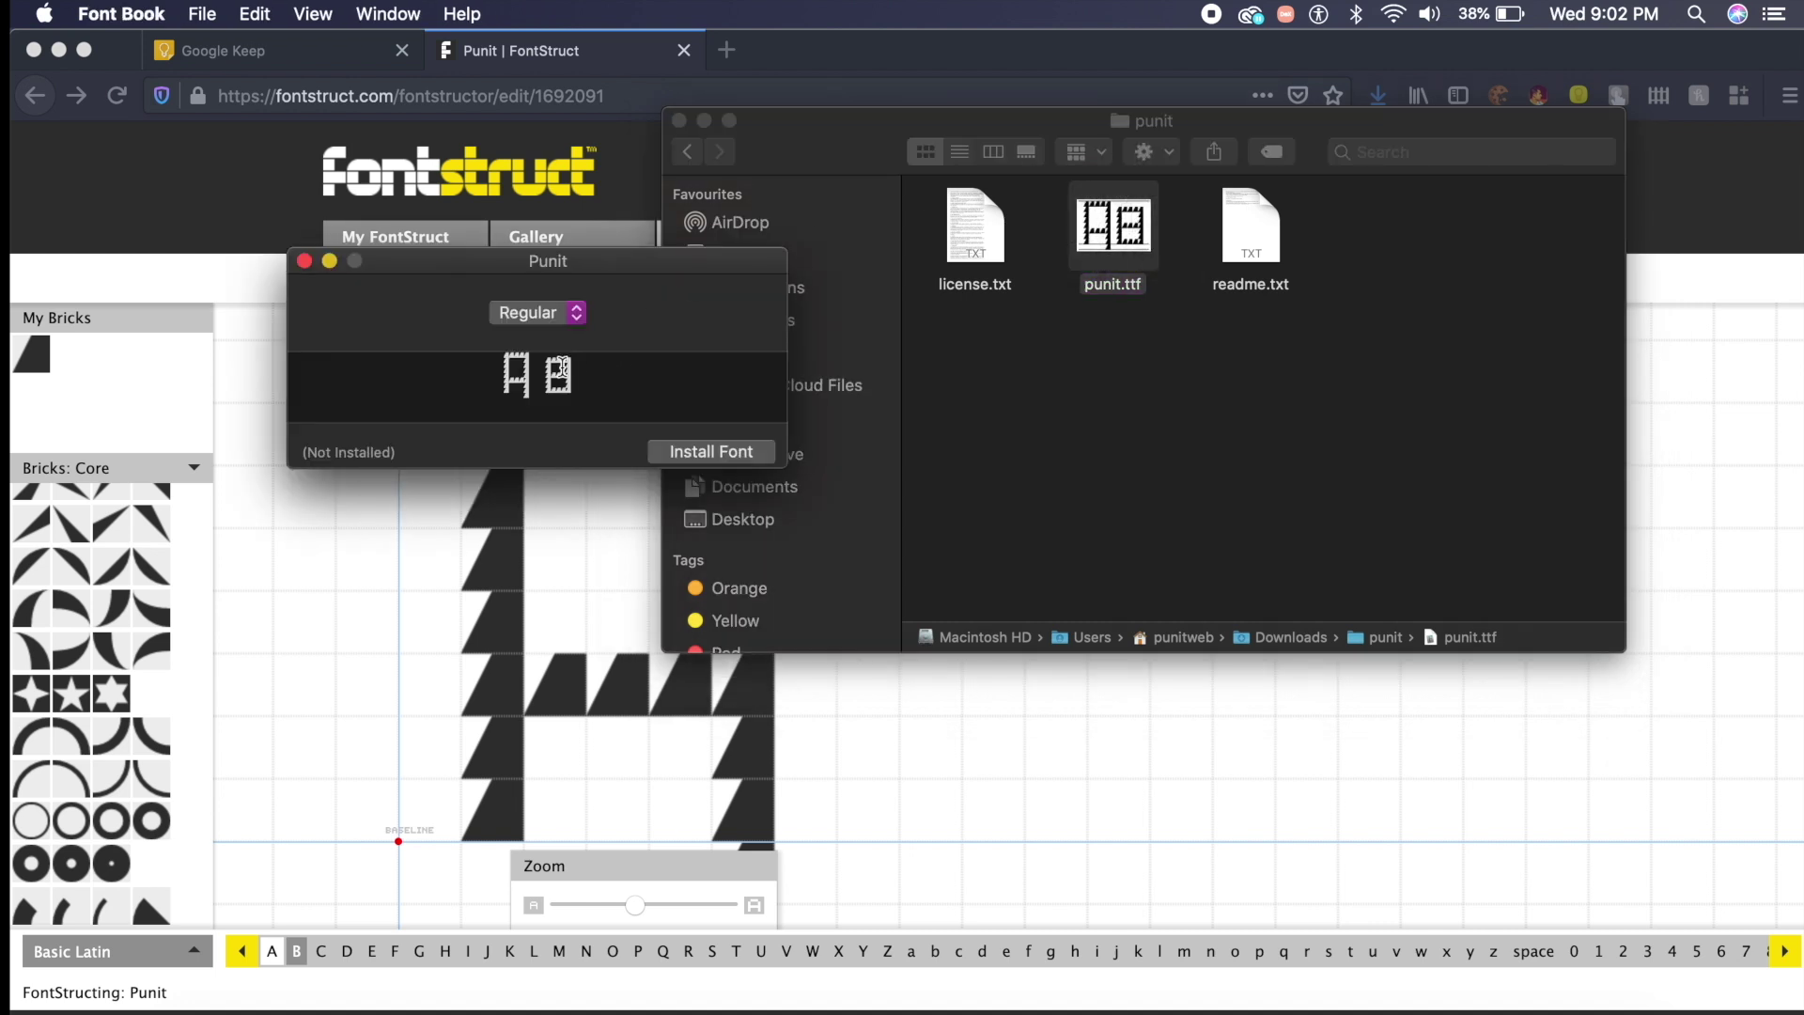
click(710, 452)
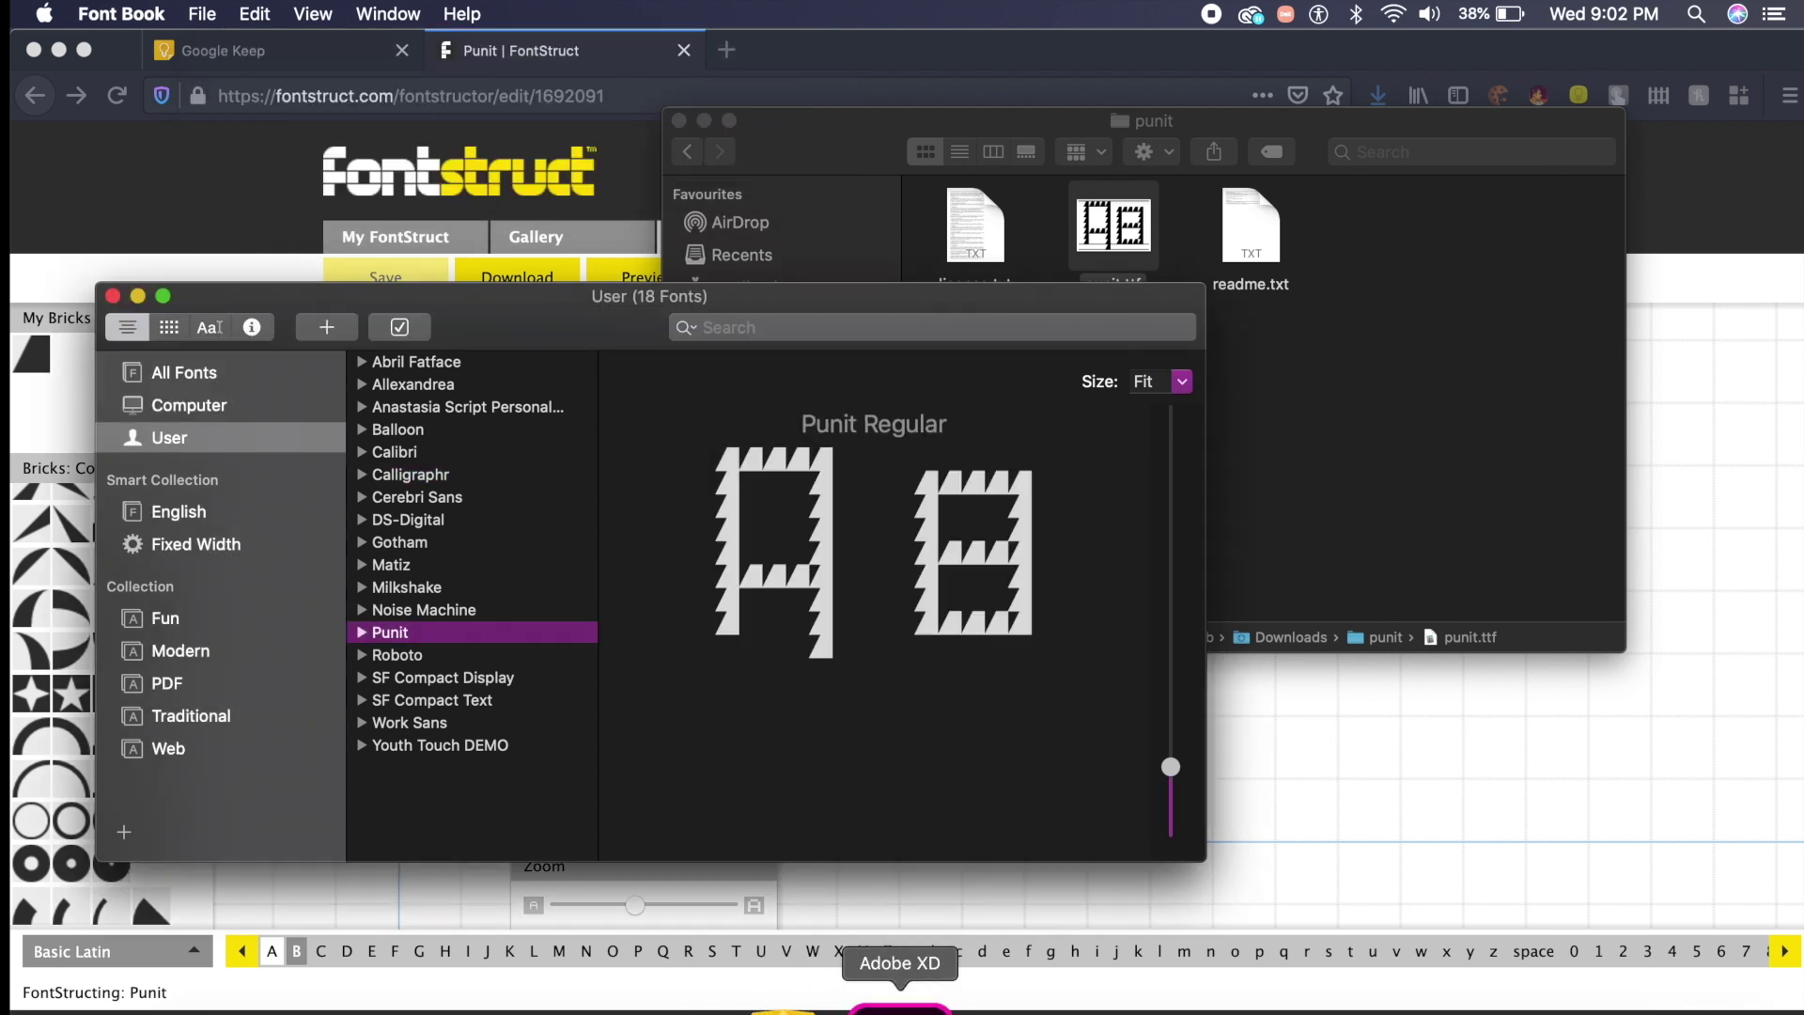
click(894, 998)
- Replace the artboard's PUNIT text with AB
click(827, 590)
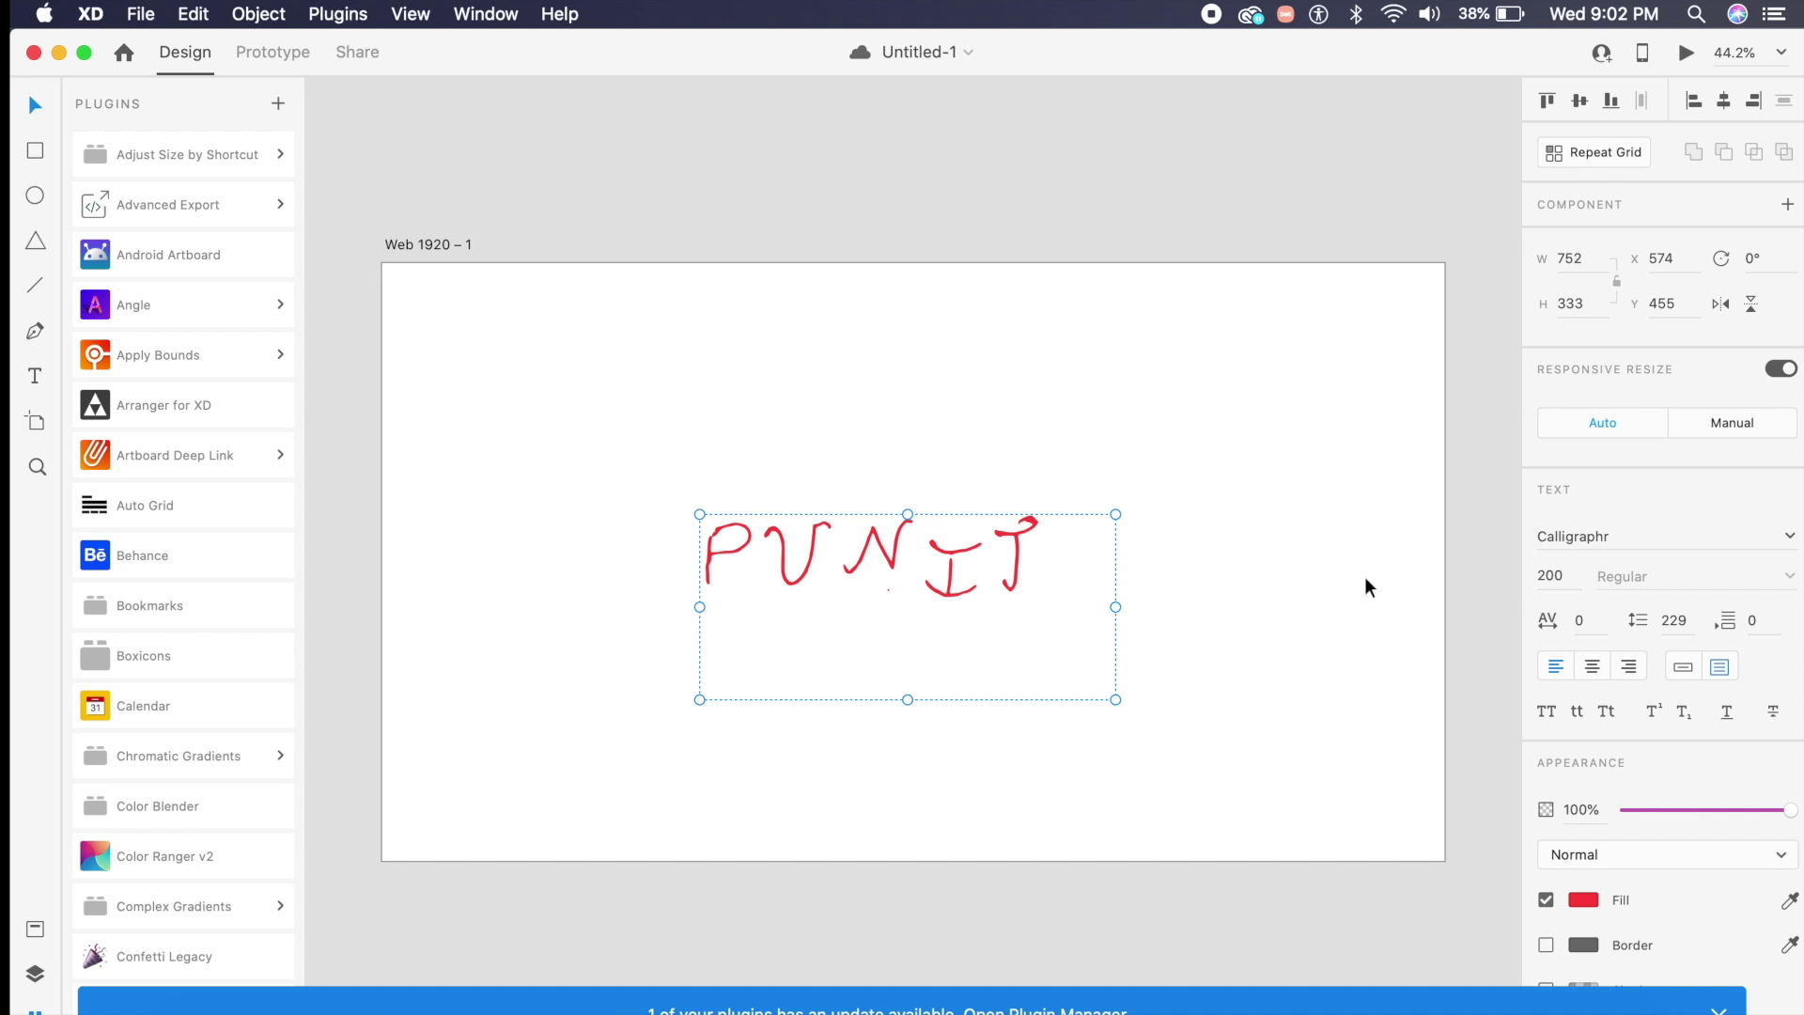
double_click(967, 568)
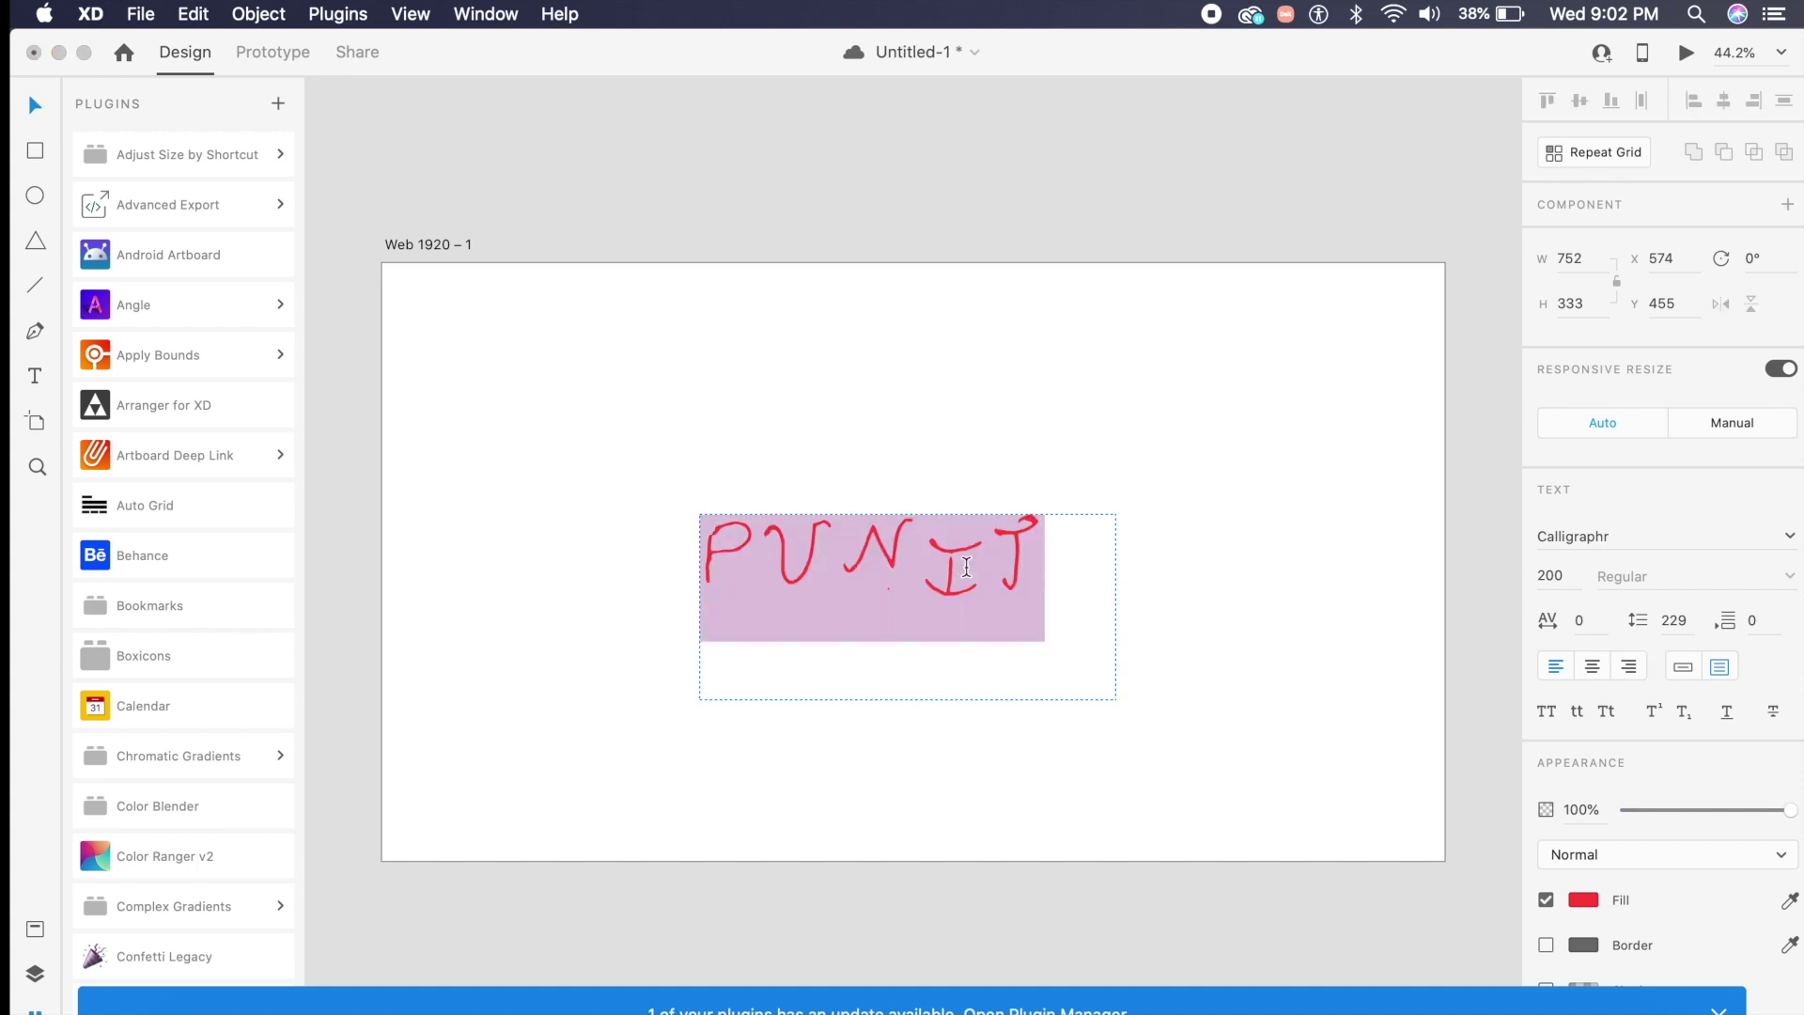
text(AB)
key(Escape)
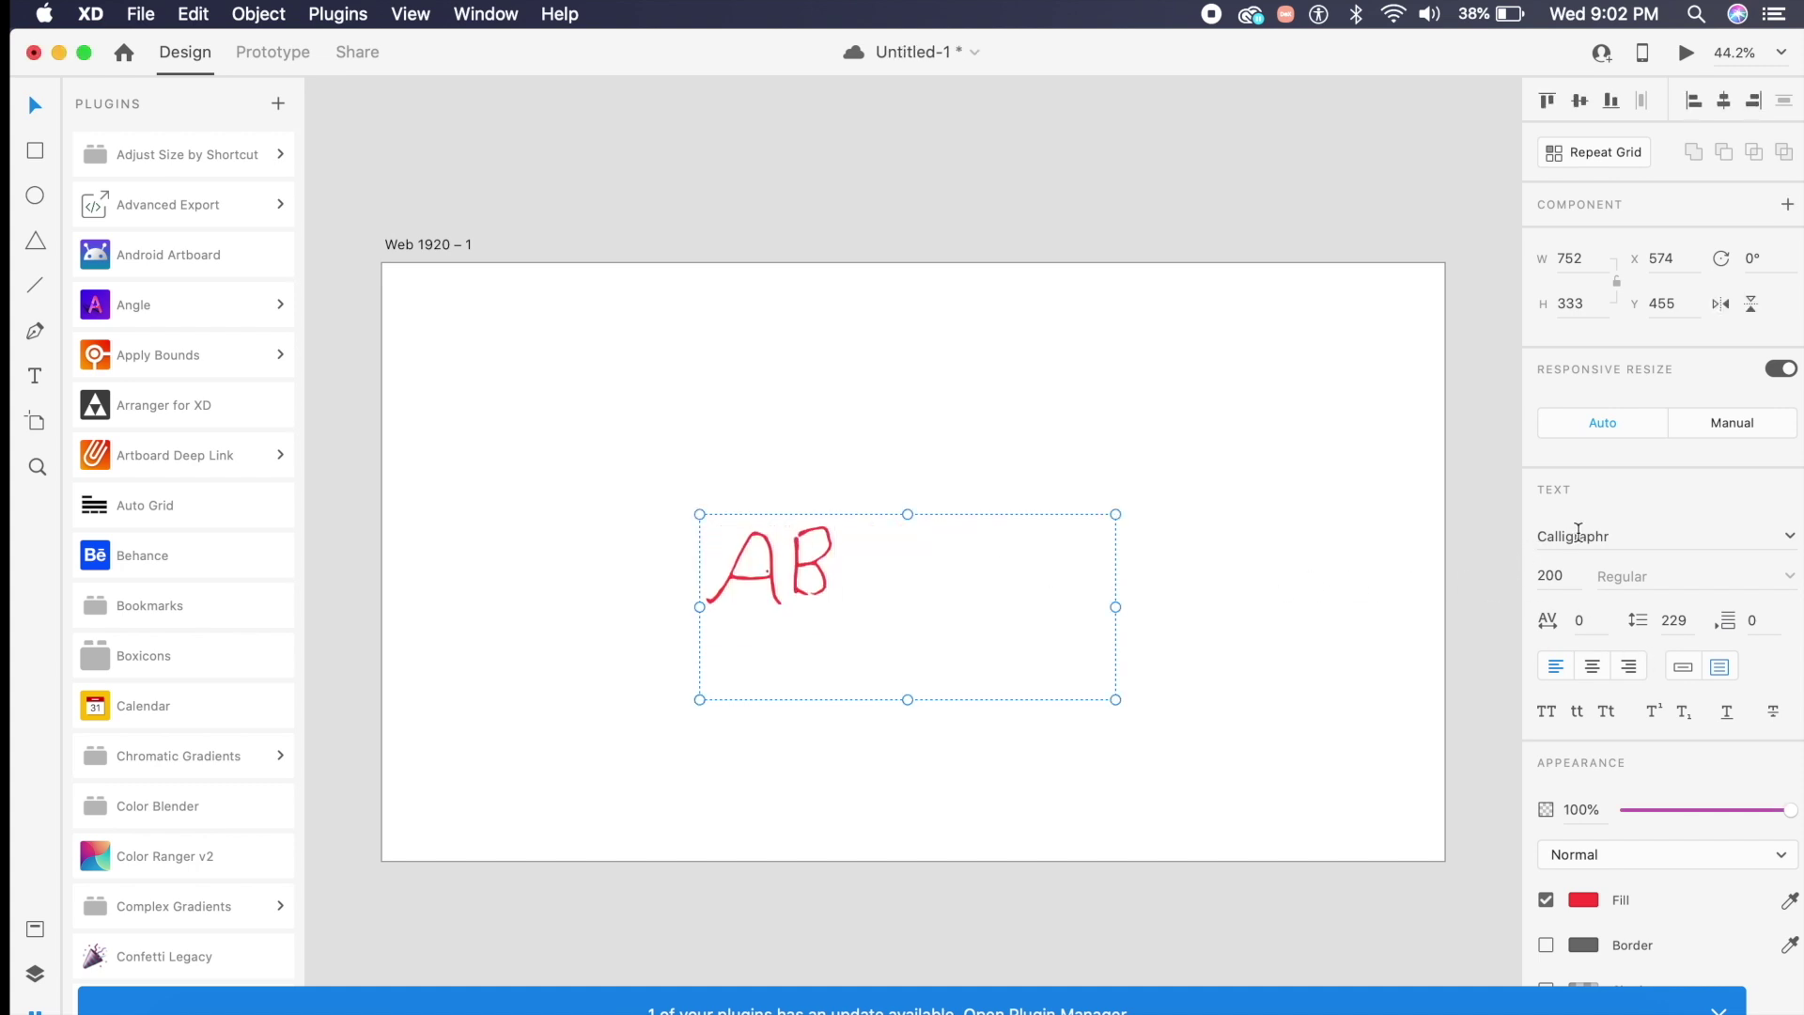
- Set the AB text's font to Punit
click(1579, 532)
text(P)
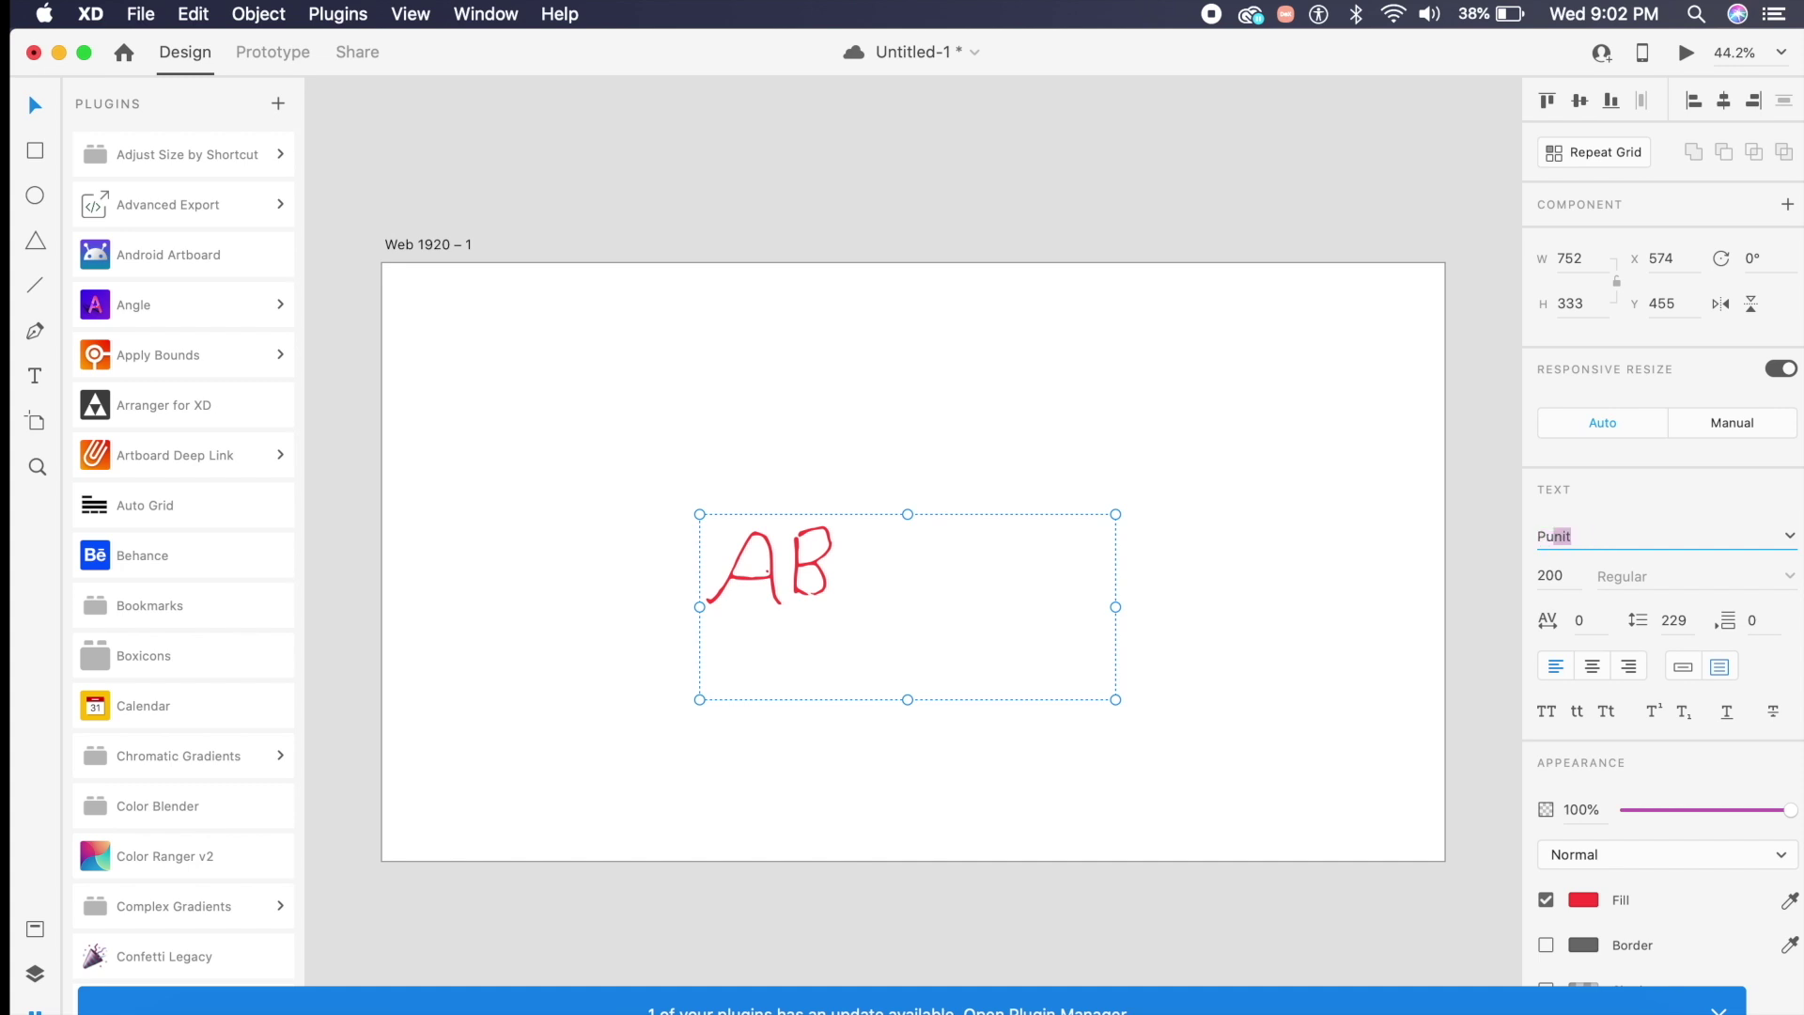
text(u)
key(Return)
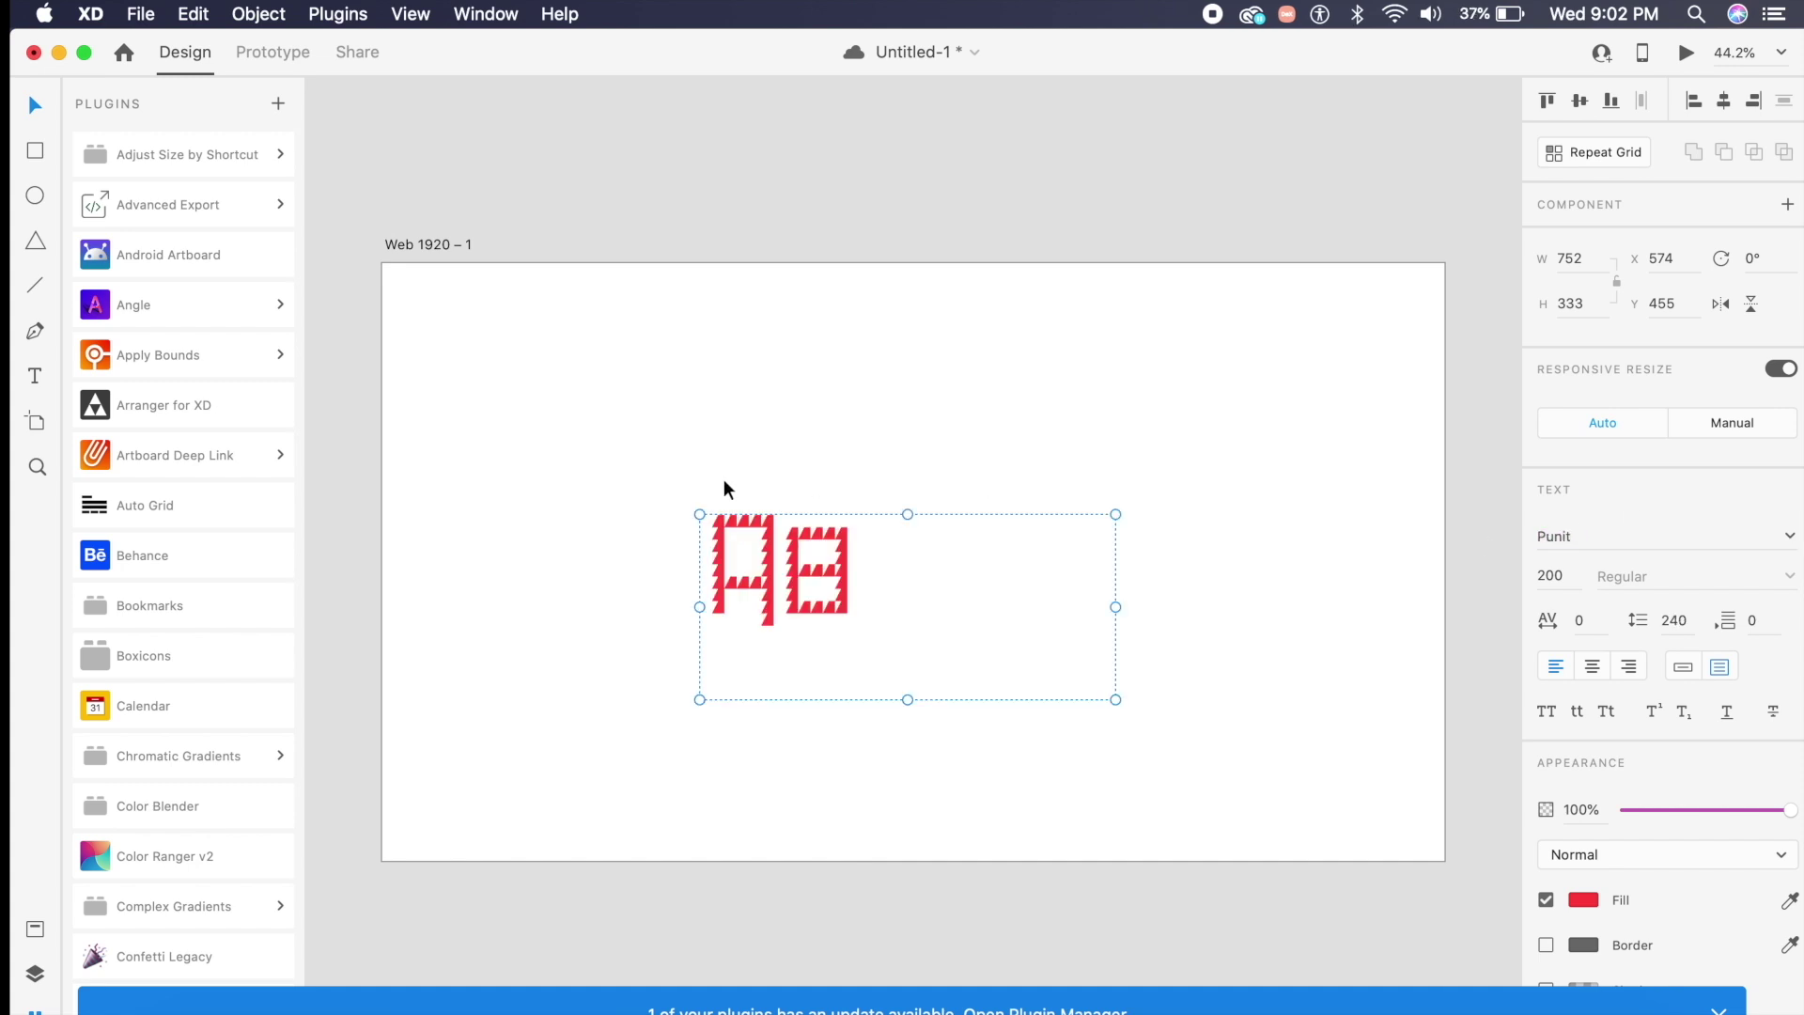
double_click(829, 609)
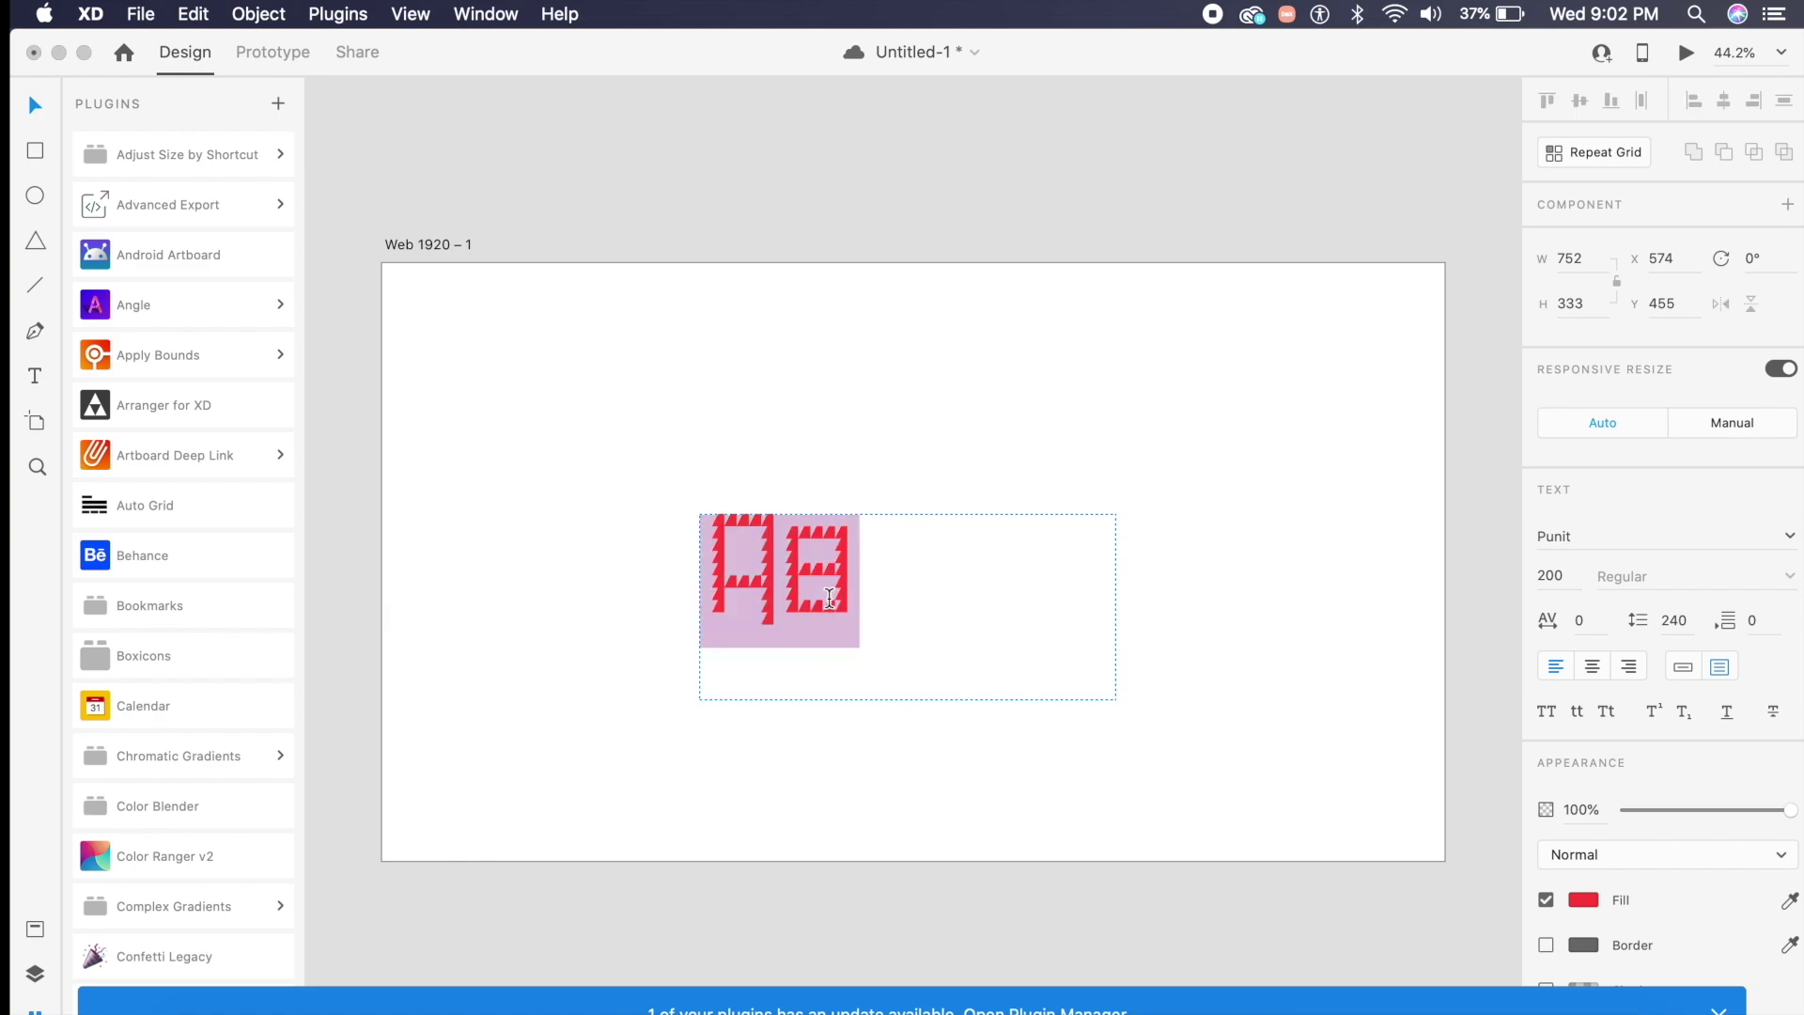